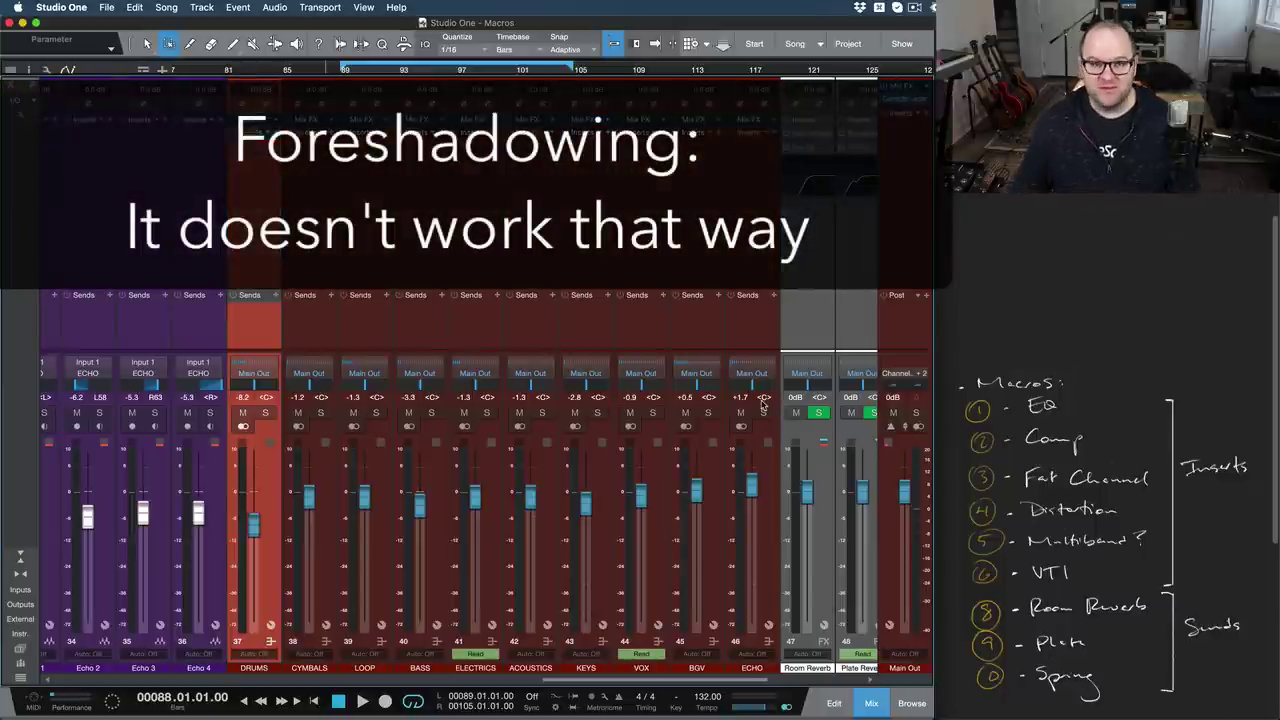
{"action": "left_click", "coordinate": [496, 295]}
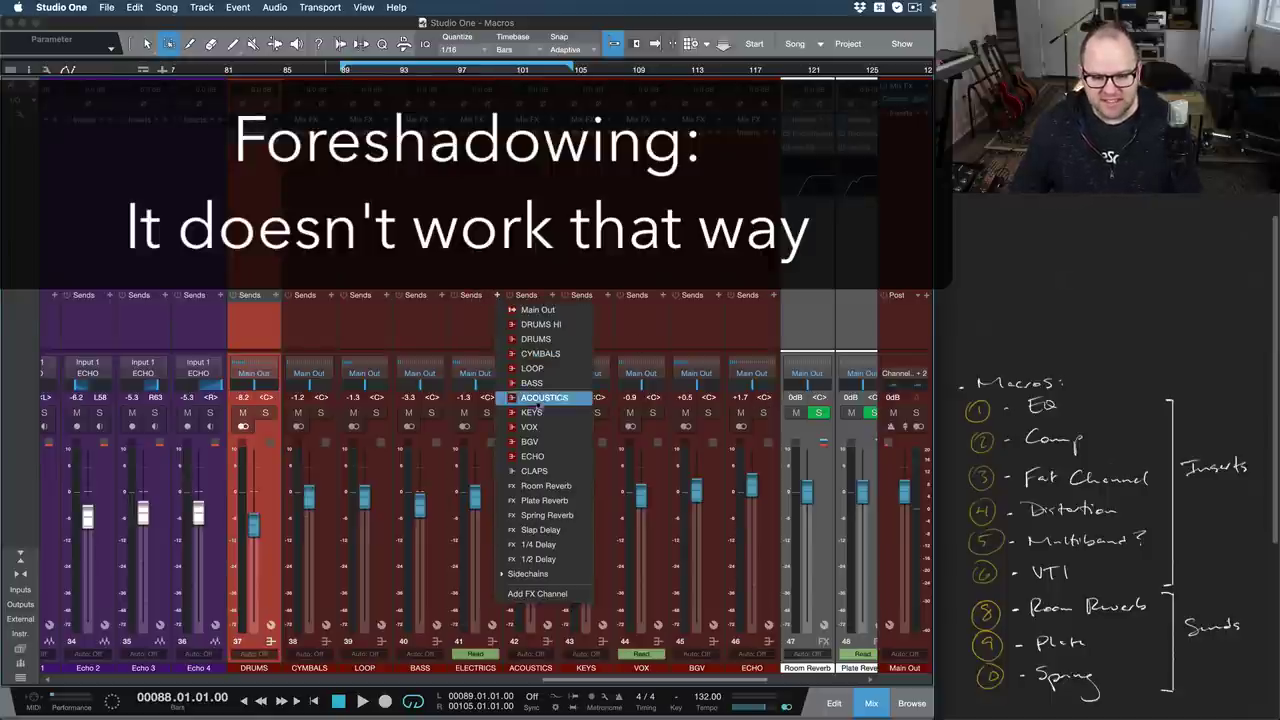
{"action": "left_click", "coordinate": [541, 515]}
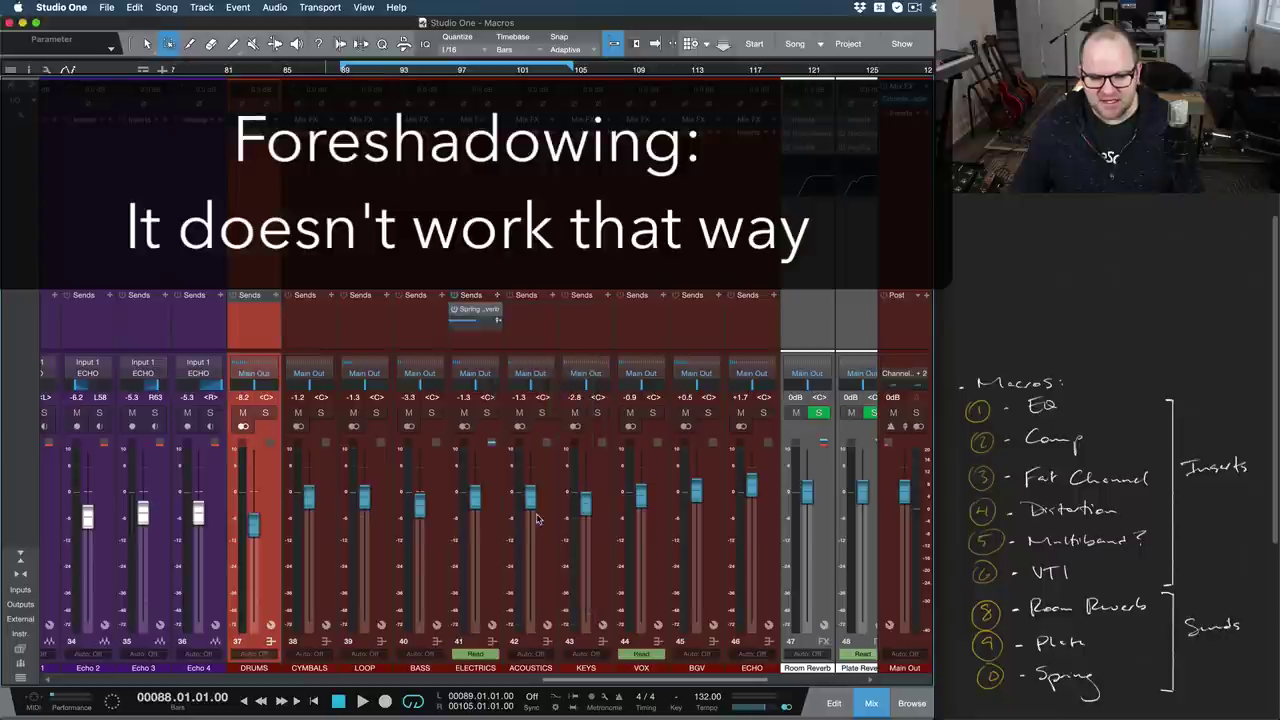
{"action": "right_click", "coordinate": [498, 314]}
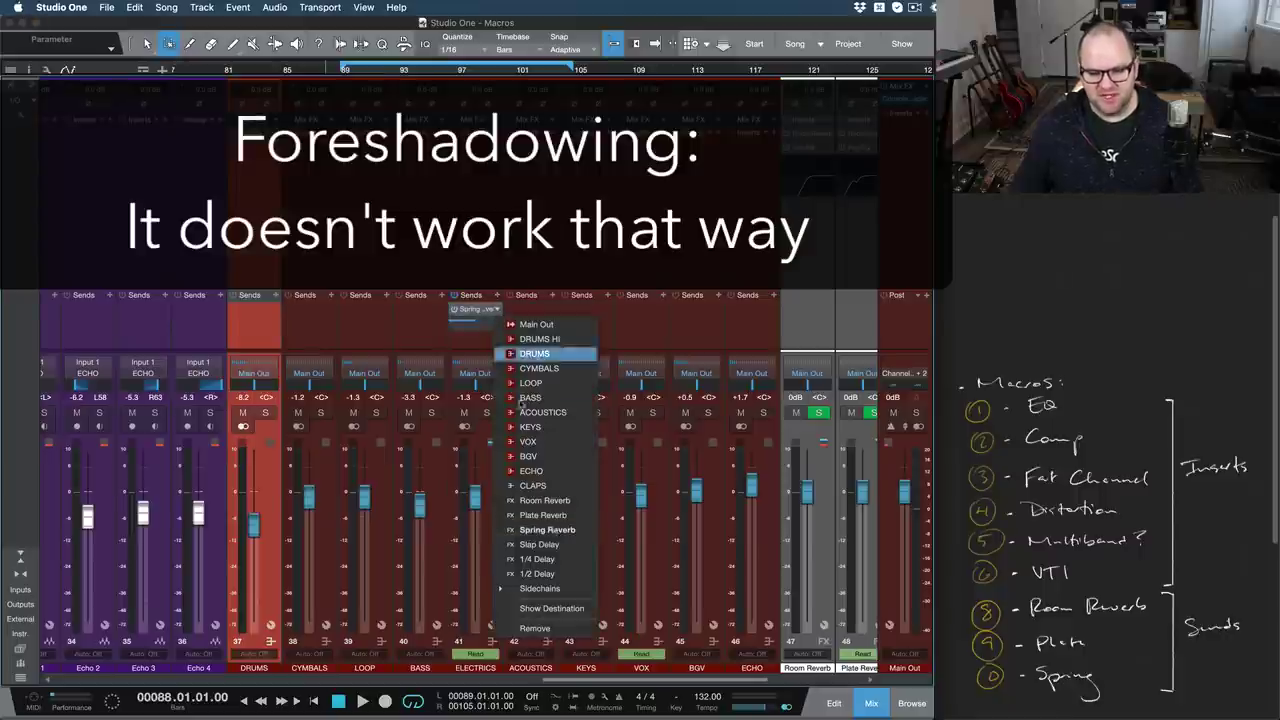
{"action": "left_click", "coordinate": [547, 633]}
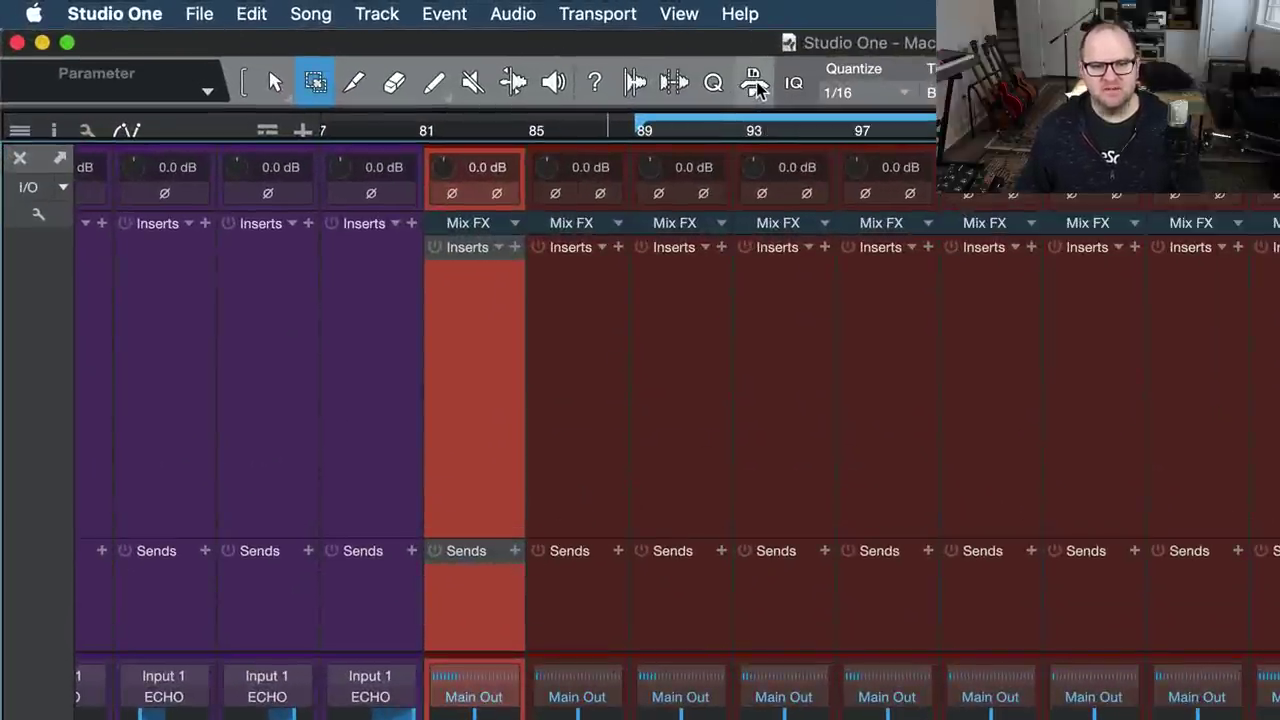
Toggle the Macros toolbar panel and look through its saved macro list
{"action": "left_click", "coordinate": [755, 84]}
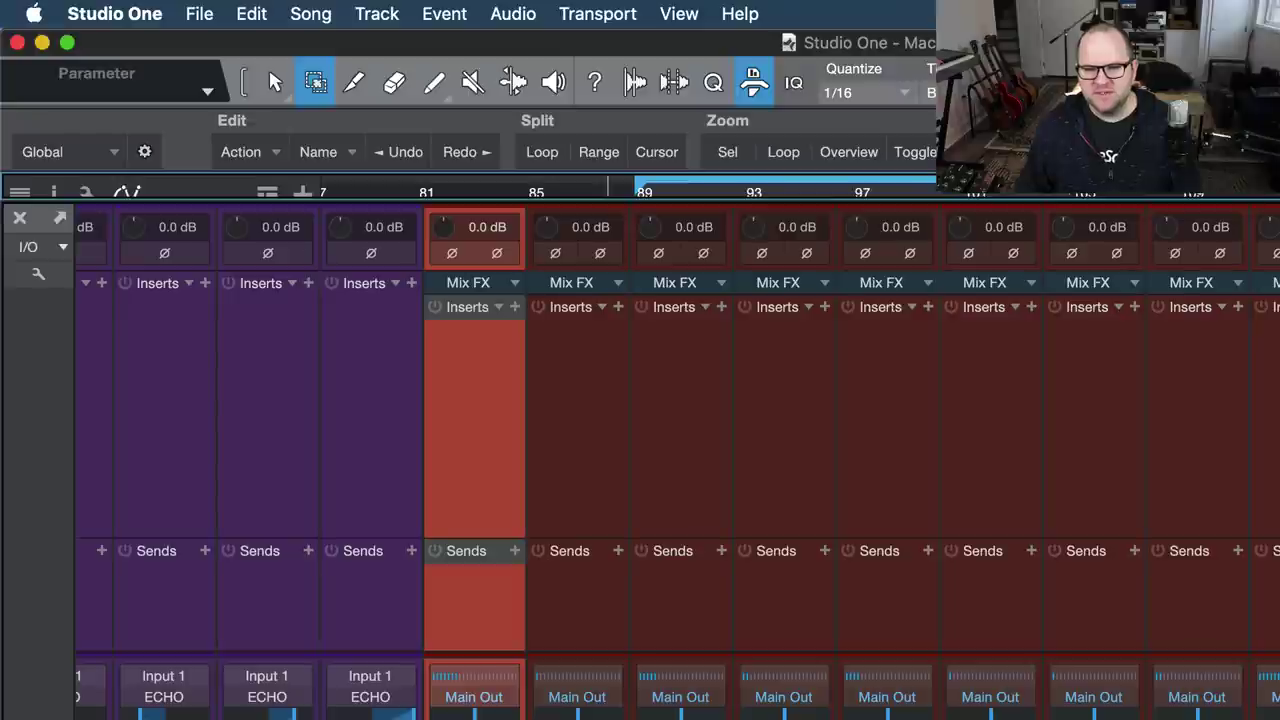
{"action": "left_click", "coordinate": [145, 155]}
{"action": "left_click", "coordinate": [215, 183]}
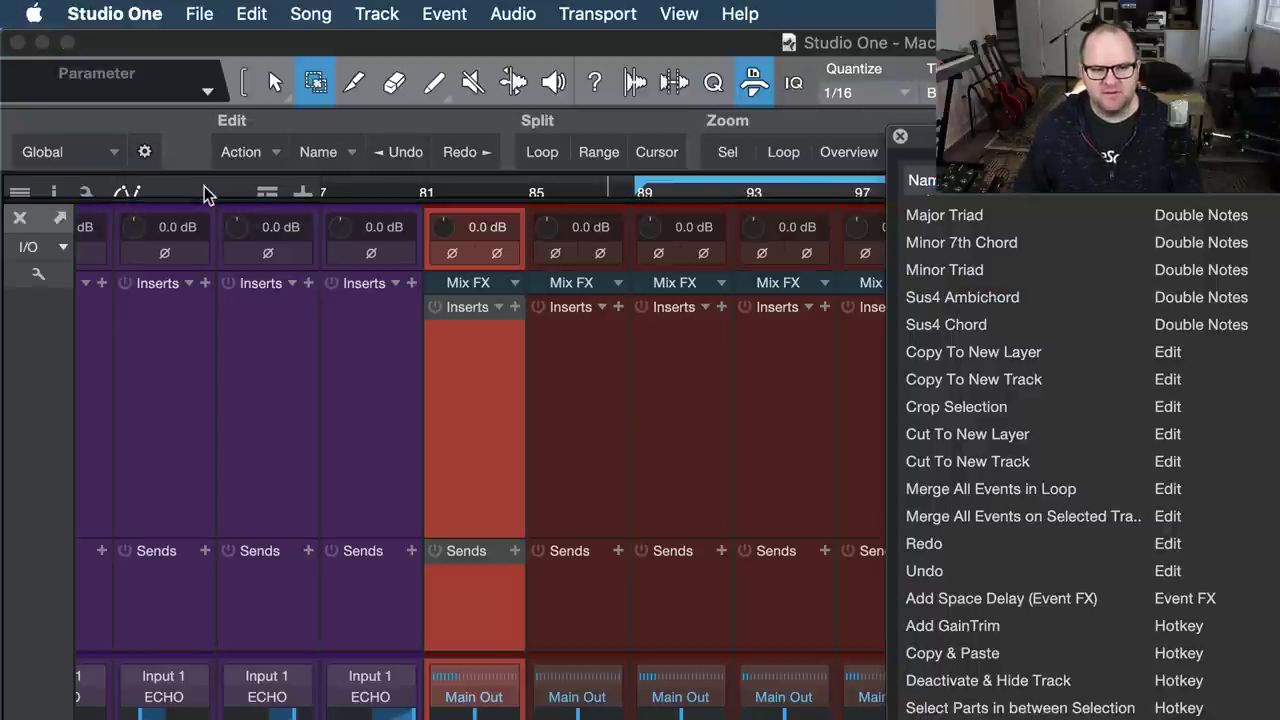
{"action": "left_click", "coordinate": [748, 80]}
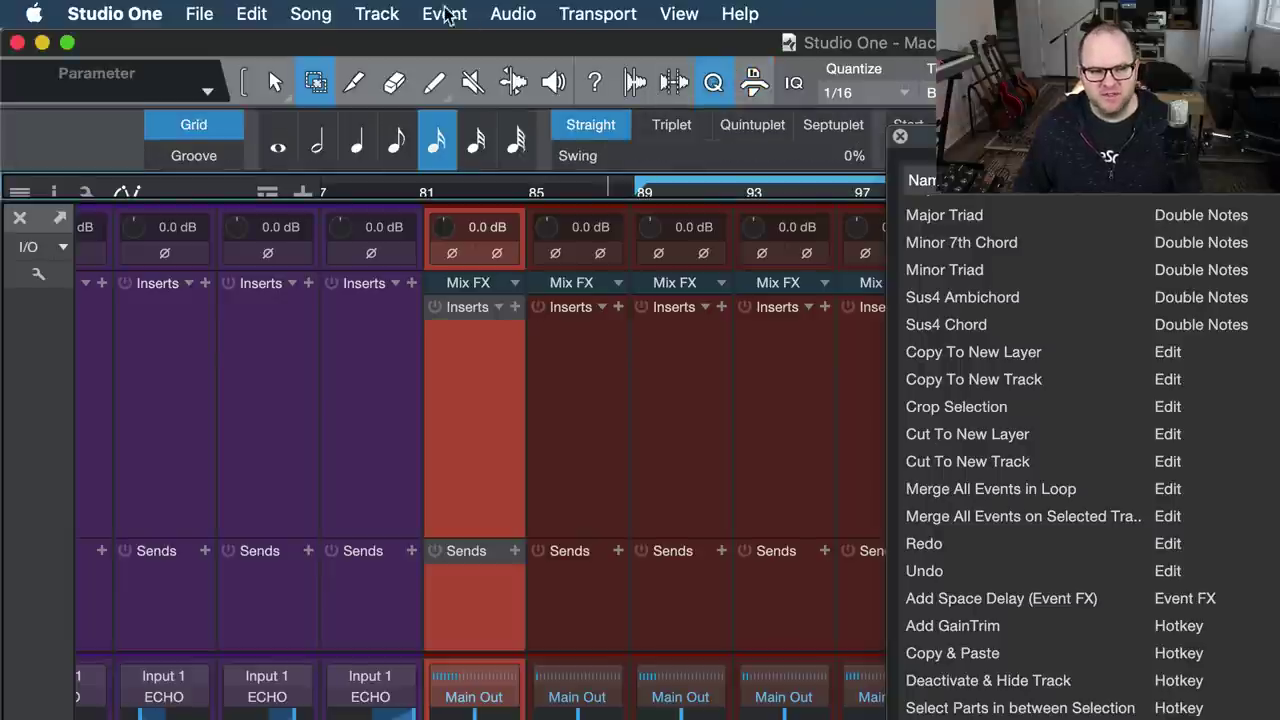
{"action": "left_click", "coordinate": [748, 80]}
{"action": "left_click", "coordinate": [748, 80]}
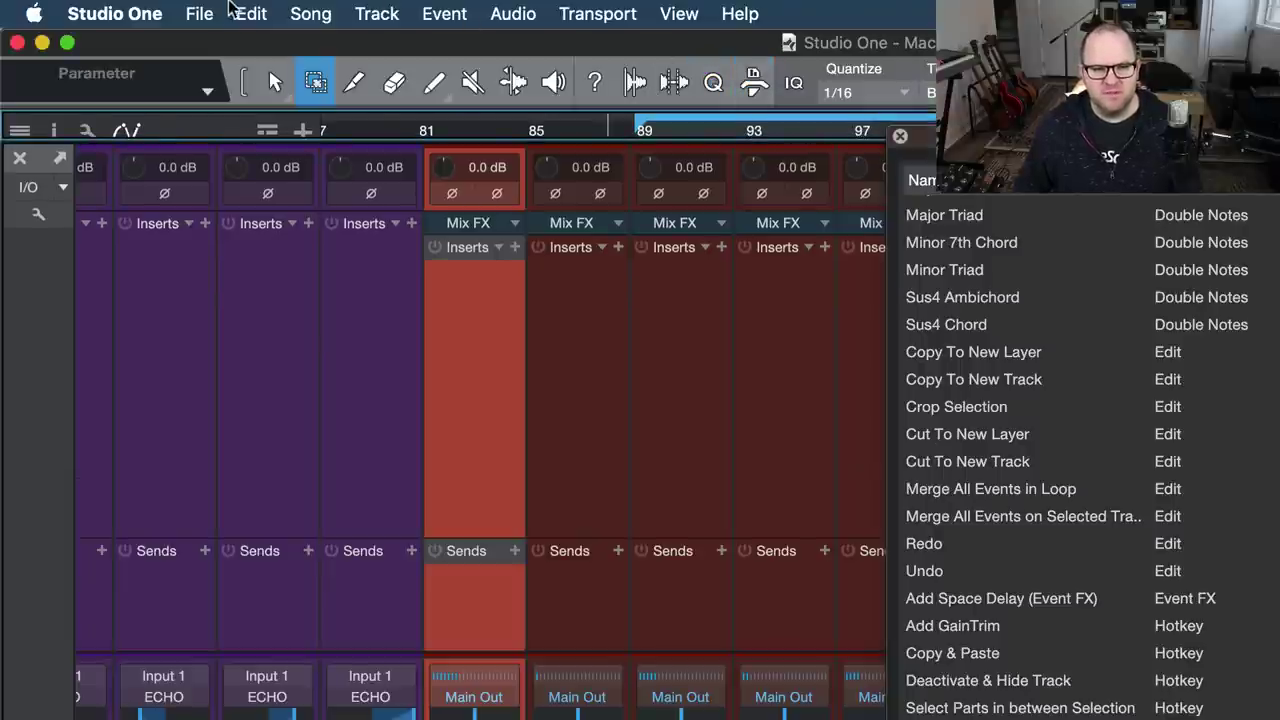
Open the Macro Organizer from the Studio One menu and start a new macro
{"action": "left_click", "coordinate": [115, 13]}
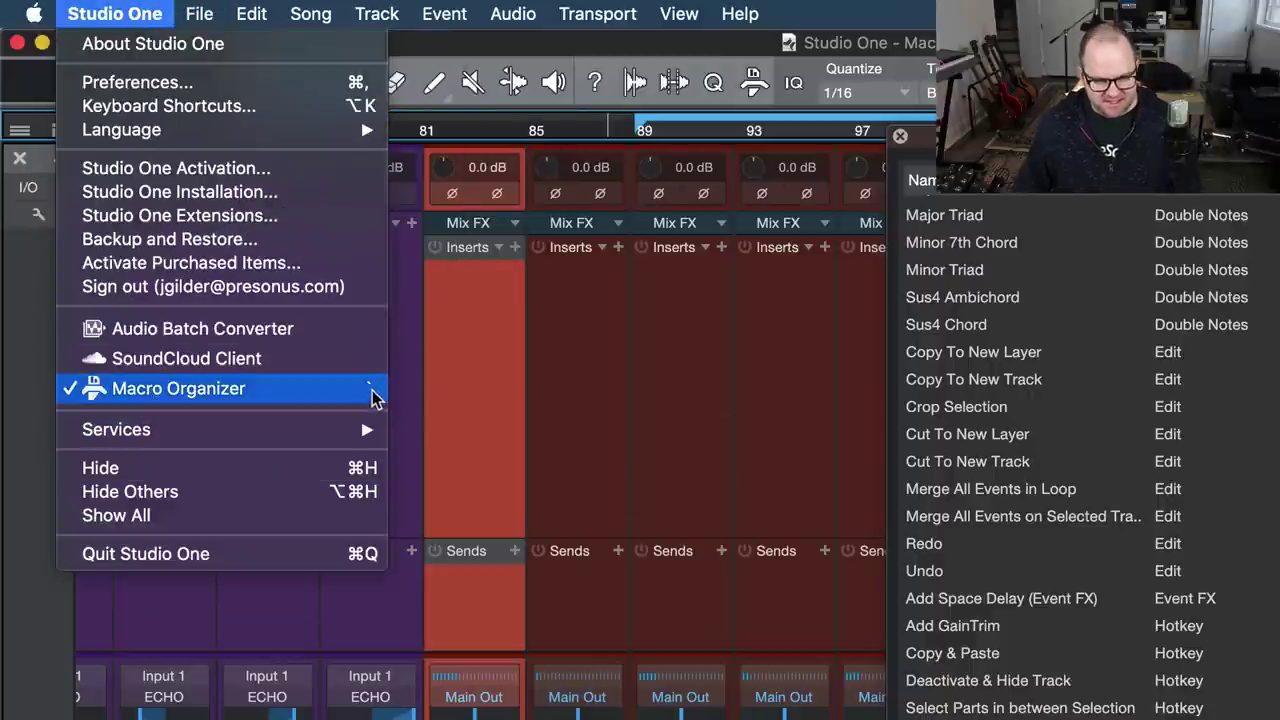
{"action": "left_click", "coordinate": [128, 12]}
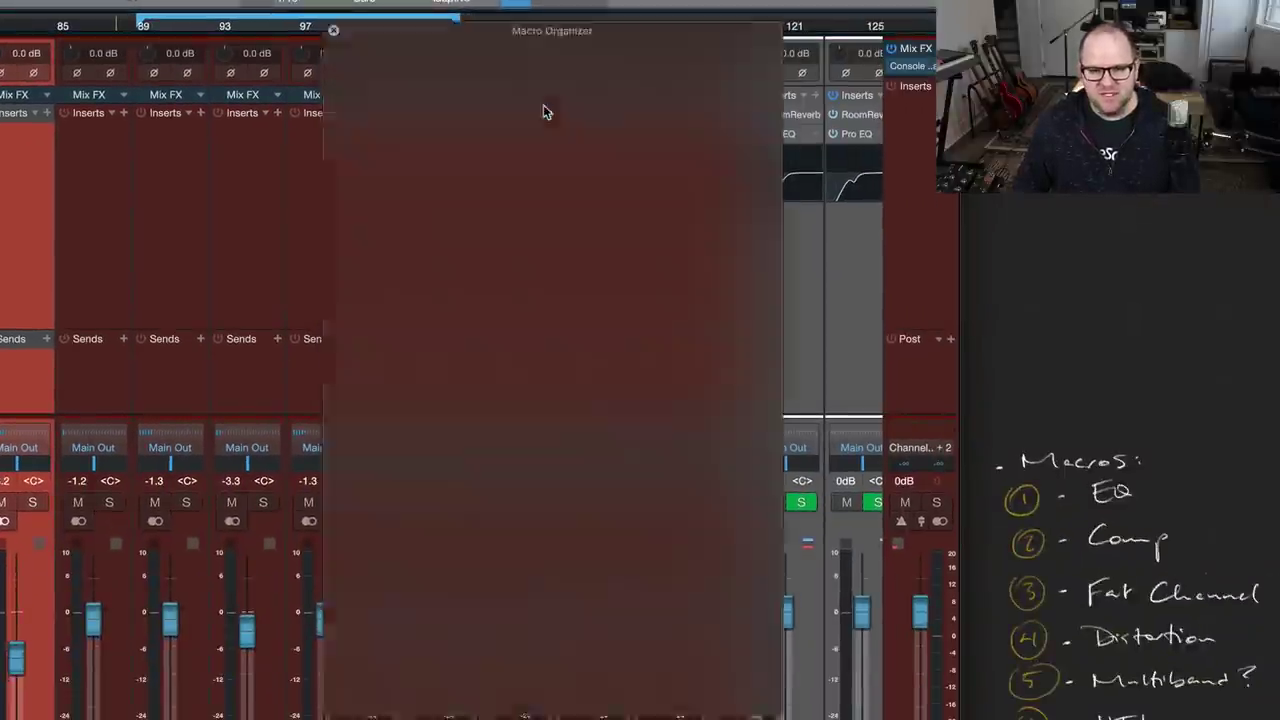
{"action": "scroll", "coordinate": [523, 176], "scroll_direction": "up", "scroll_amount": 2}
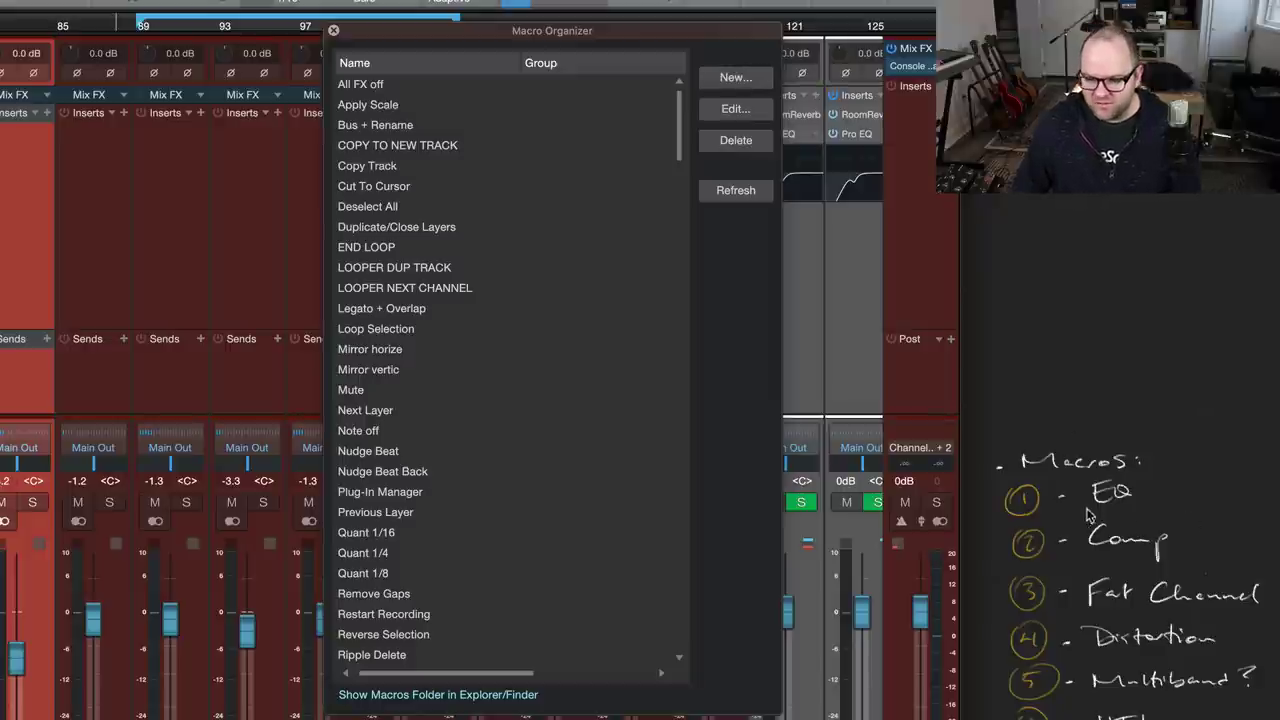
{"action": "left_click", "coordinate": [712, 80]}
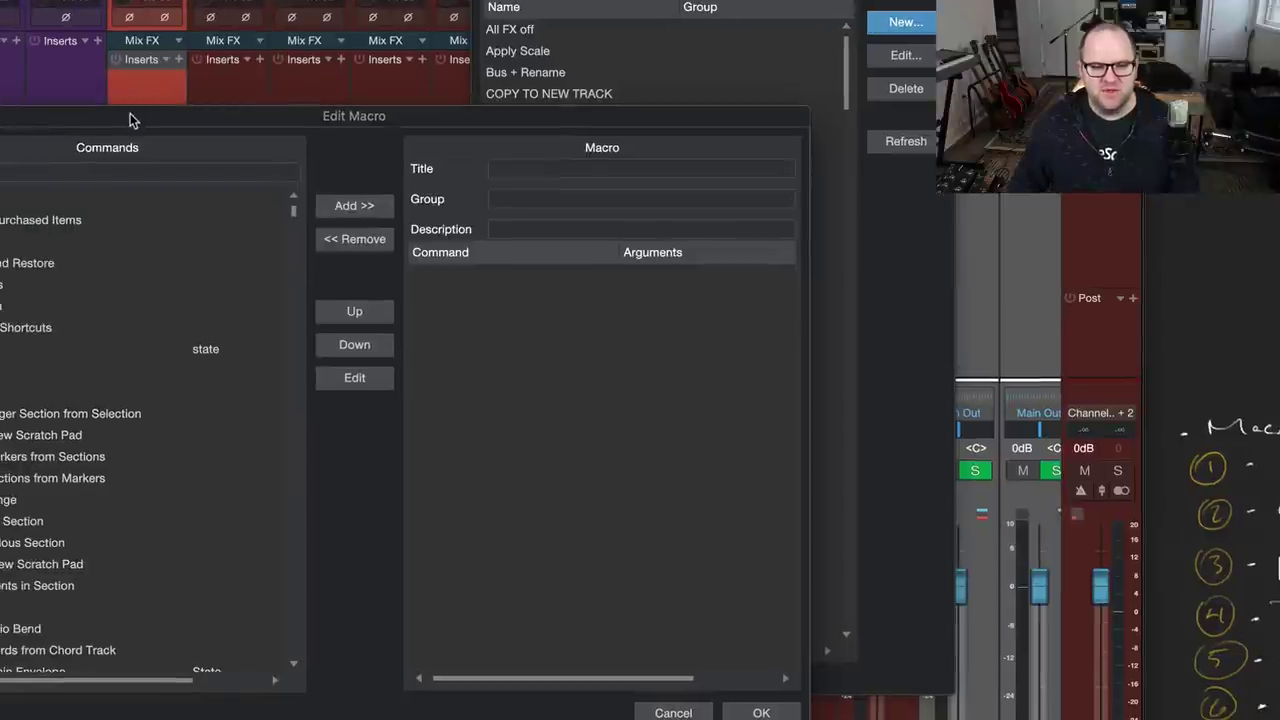
Title the new macro 'Pro EQ' and put it in group 'JG'
{"action": "left_click_drag", "start_coordinate": [61, 133], "coordinate": [181, 75]}
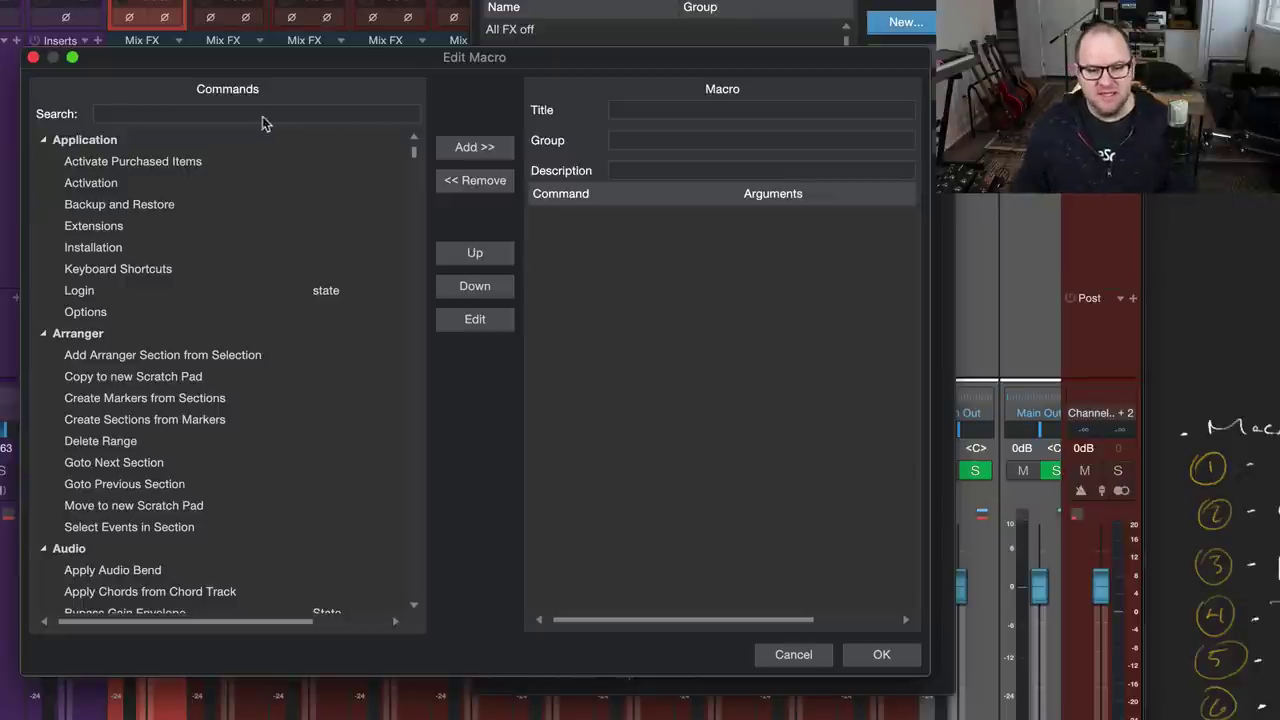
{"action": "scroll", "coordinate": [146, 247], "scroll_direction": "down", "scroll_amount": 5}
{"action": "scroll", "coordinate": [155, 250], "scroll_direction": "up", "scroll_amount": 5}
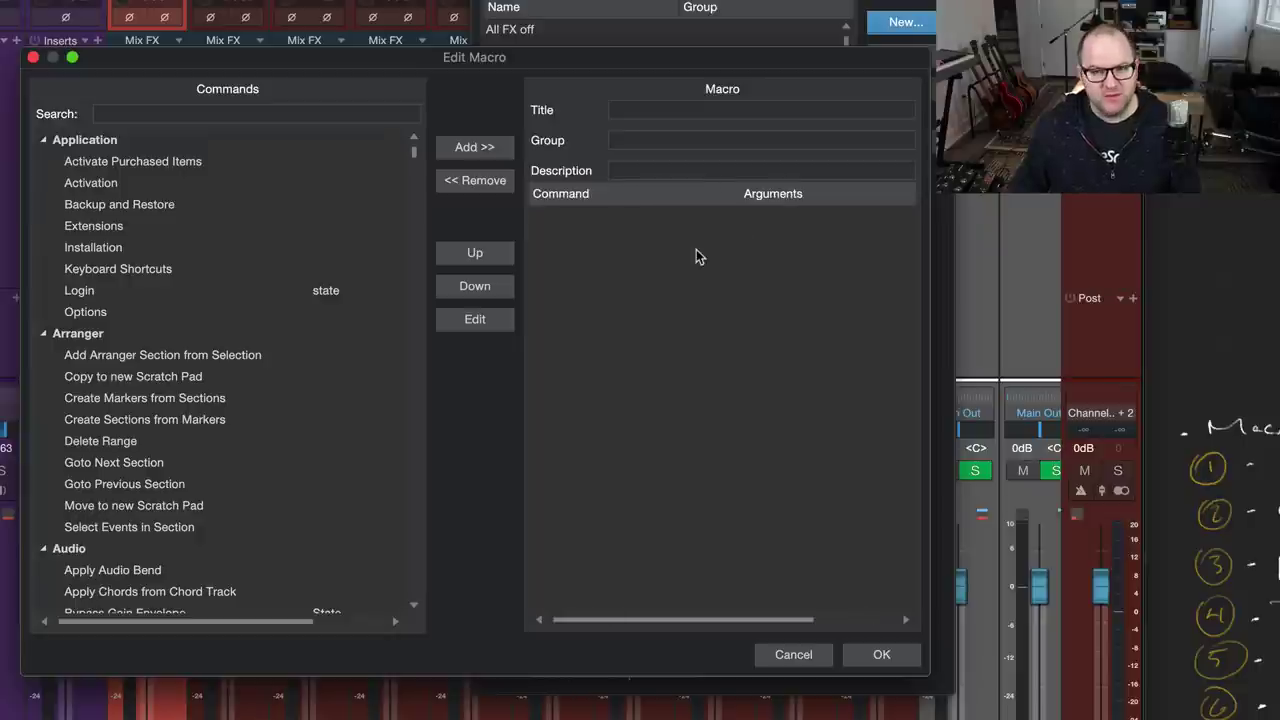
{"action": "scroll", "coordinate": [158, 516], "scroll_direction": "down", "scroll_amount": 15}
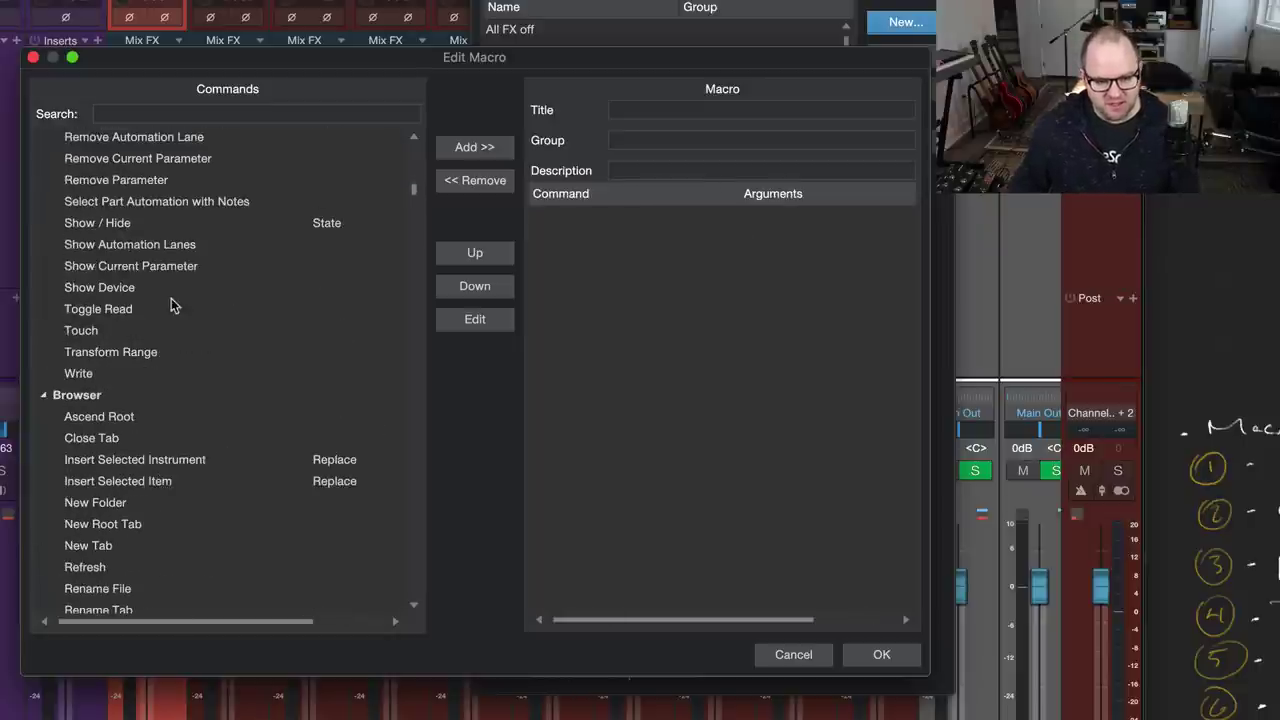
{"action": "scroll", "coordinate": [158, 516], "scroll_direction": "up", "scroll_amount": 5}
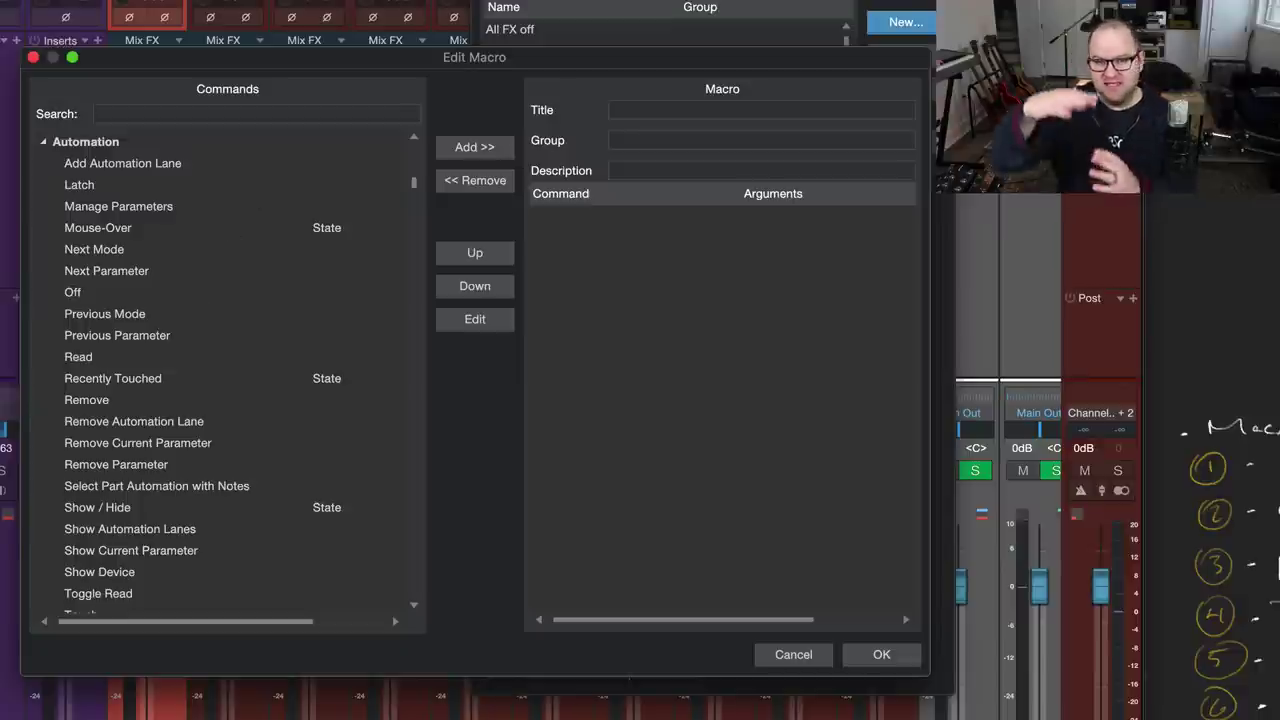
{"action": "left_click", "coordinate": [683, 110]}
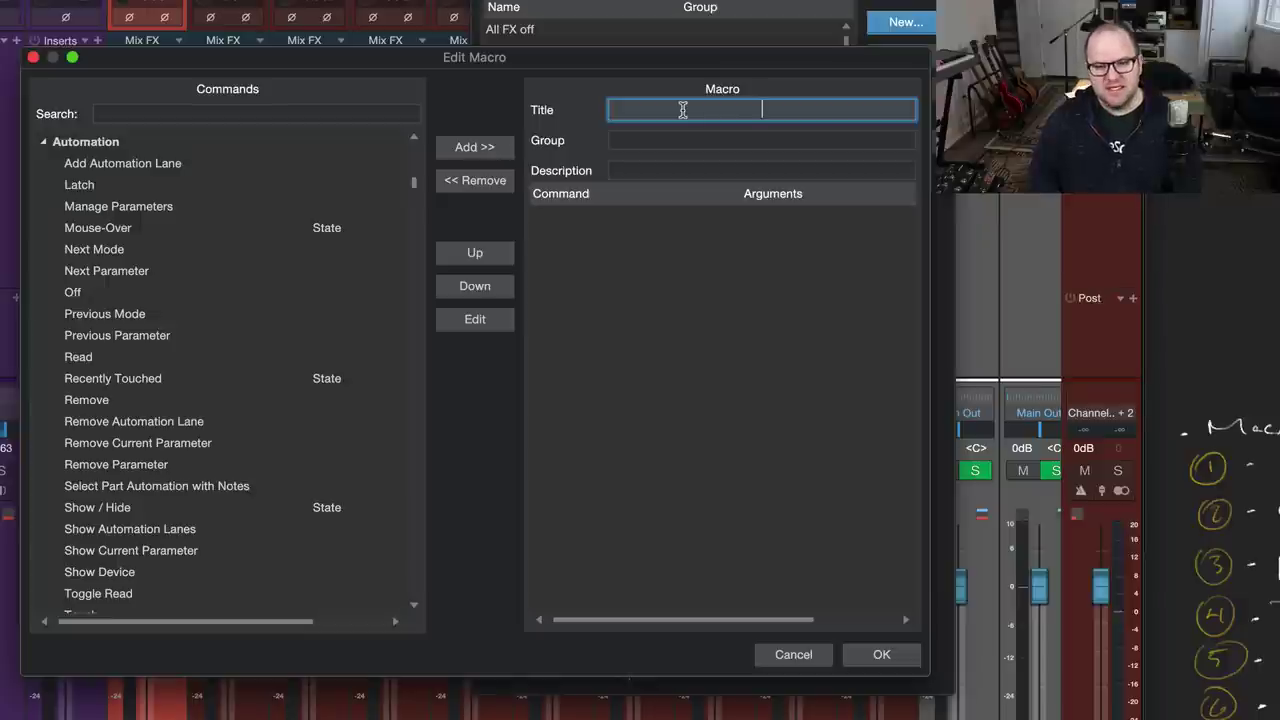
{"action": "type", "text": "Add Pro a"}
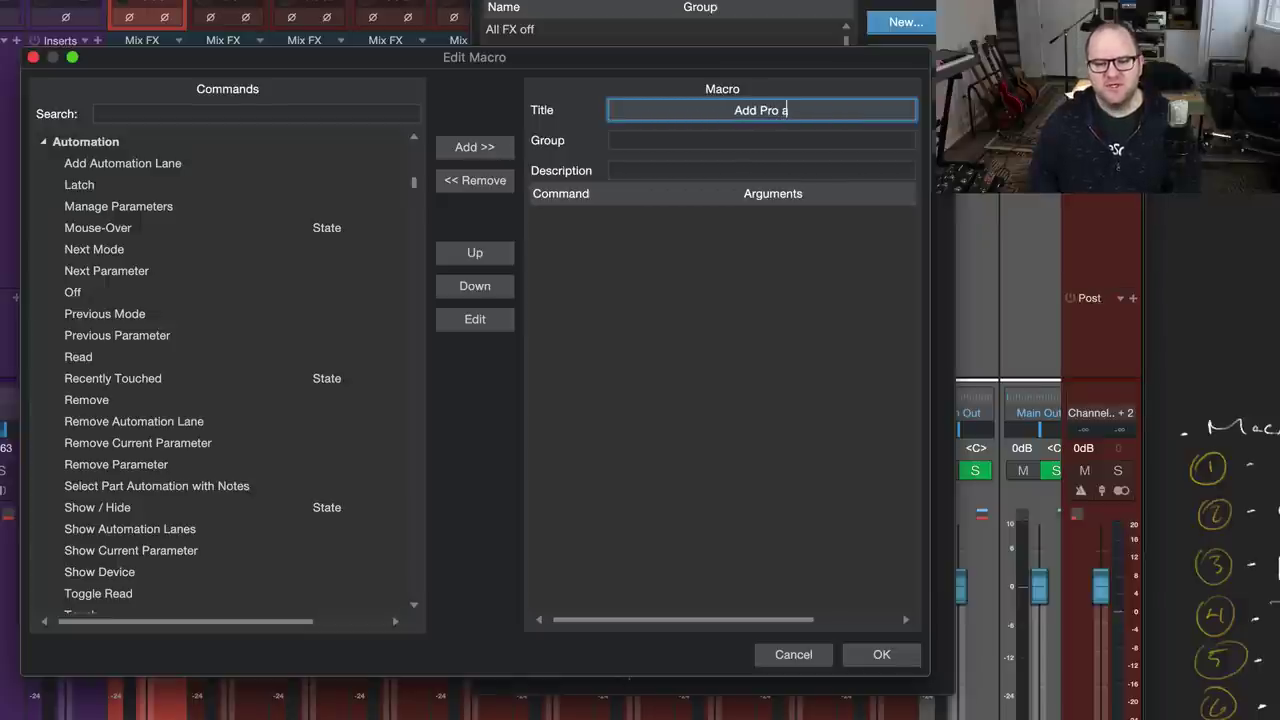
{"action": "key", "text": "super+a"}
{"action": "type", "text": "Pro EQ"}
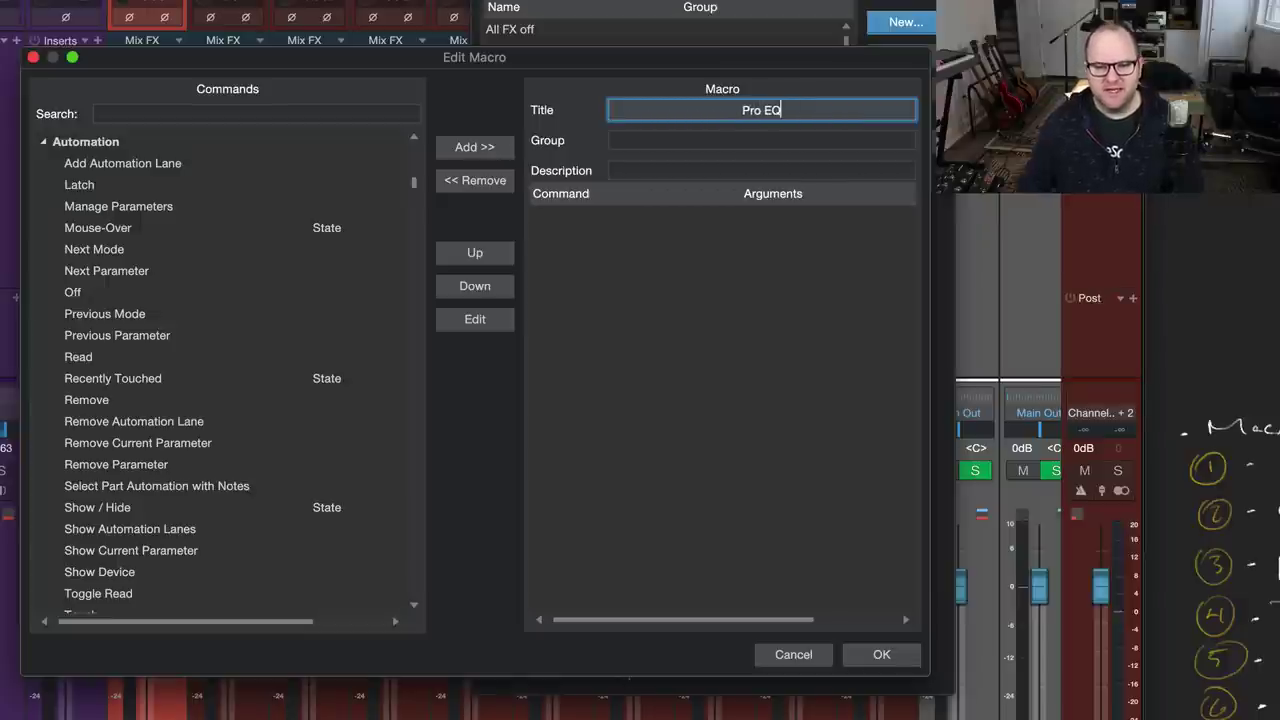
{"action": "left_click", "coordinate": [688, 138]}
{"action": "type", "text": "JG"}
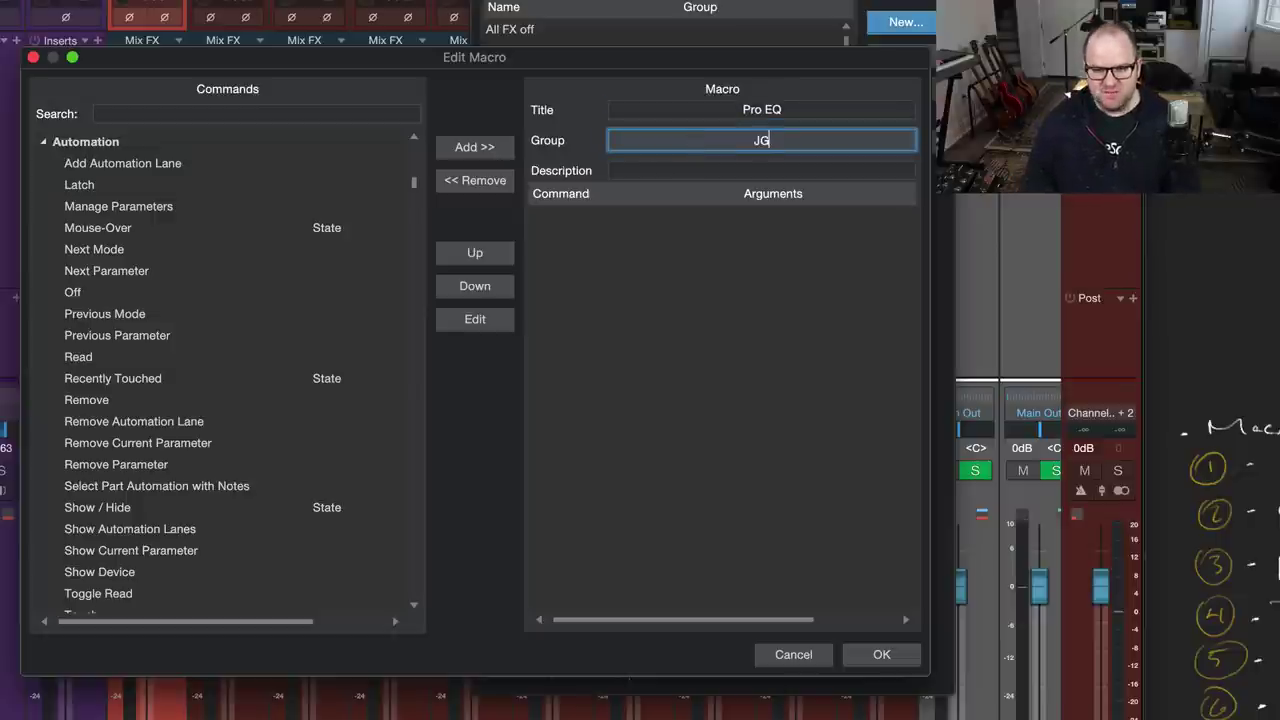
{"action": "left_click", "coordinate": [760, 168]}
{"action": "left_click", "coordinate": [760, 140]}
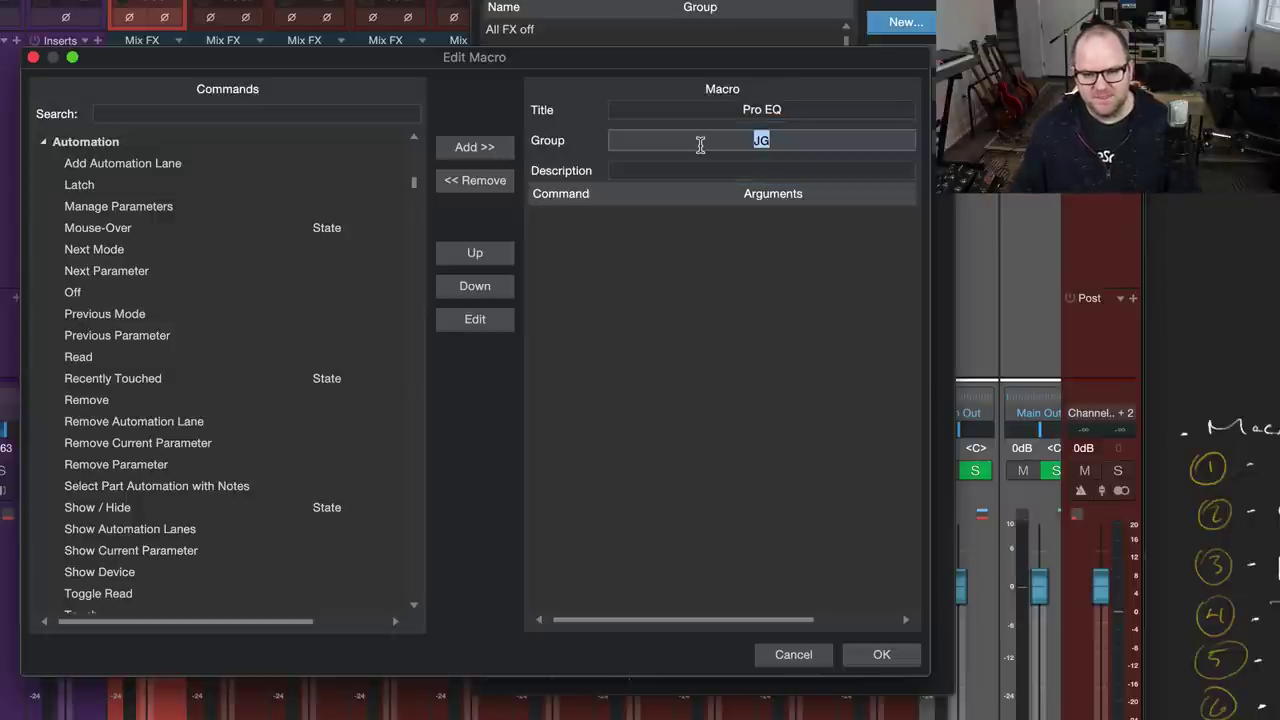
{"action": "left_click", "coordinate": [694, 168]}
Search 'add insert' and add Track > Add Insert to Selected Channels to the macro
{"action": "left_click", "coordinate": [182, 113]}
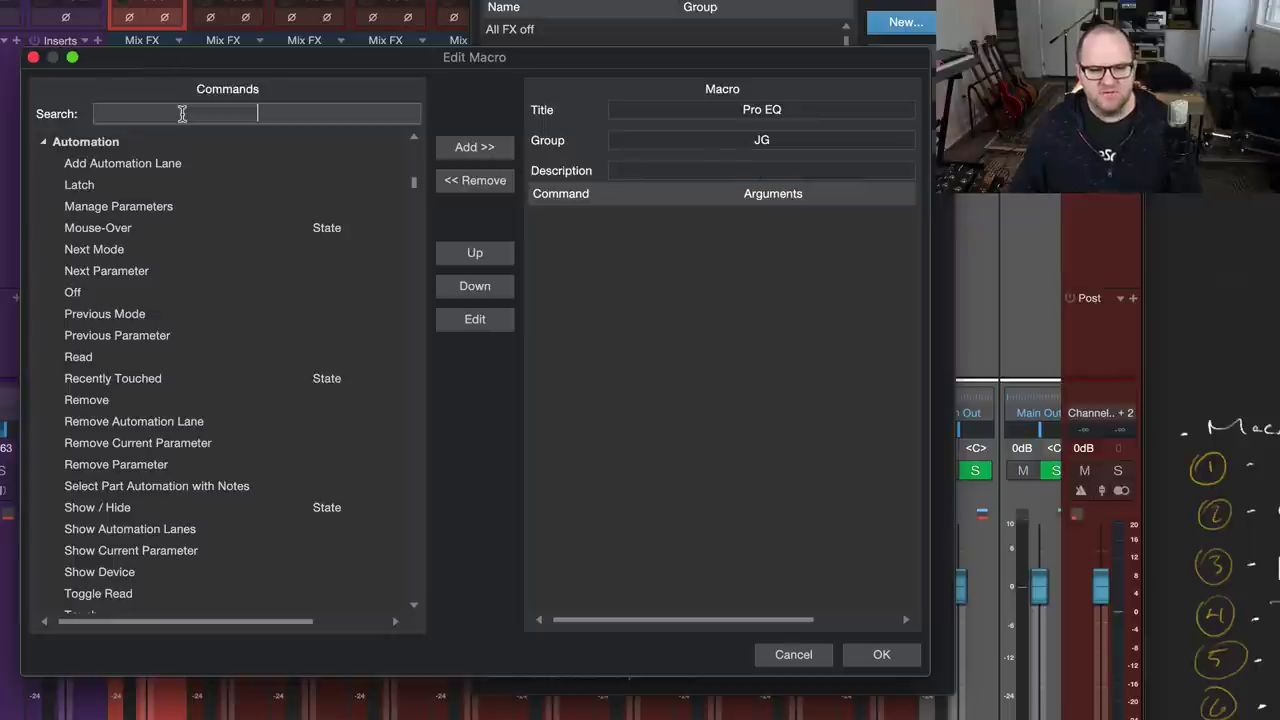
{"action": "type", "text": "add insert"}
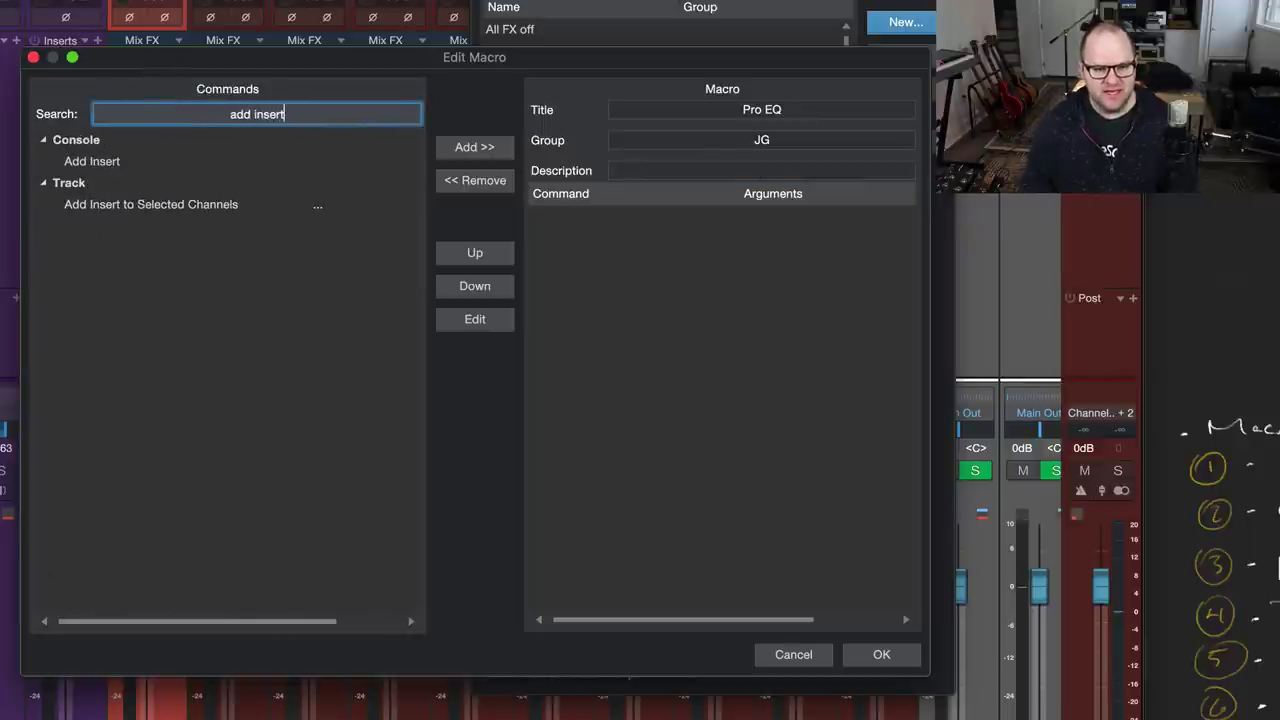
{"action": "left_click", "coordinate": [108, 202]}
{"action": "double_click", "coordinate": [100, 178]}
{"action": "left_click", "coordinate": [100, 165]}
{"action": "left_click", "coordinate": [42, 184]}
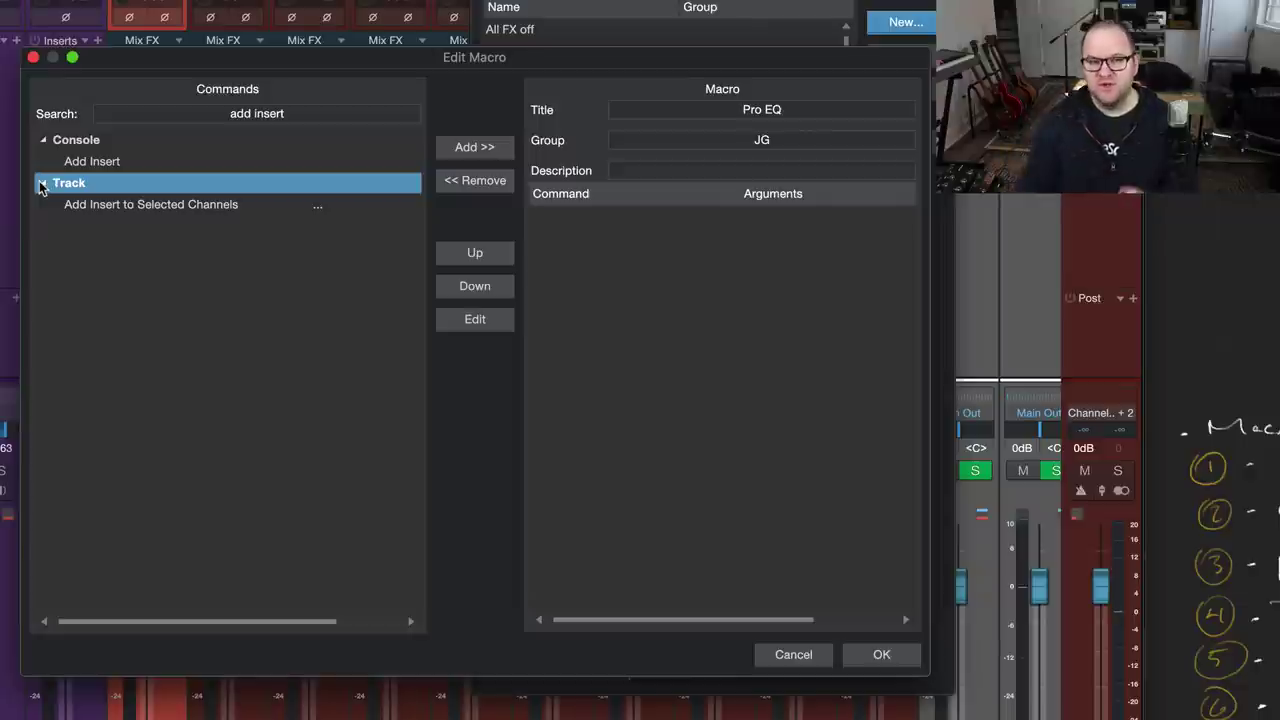
{"action": "left_click", "coordinate": [132, 205]}
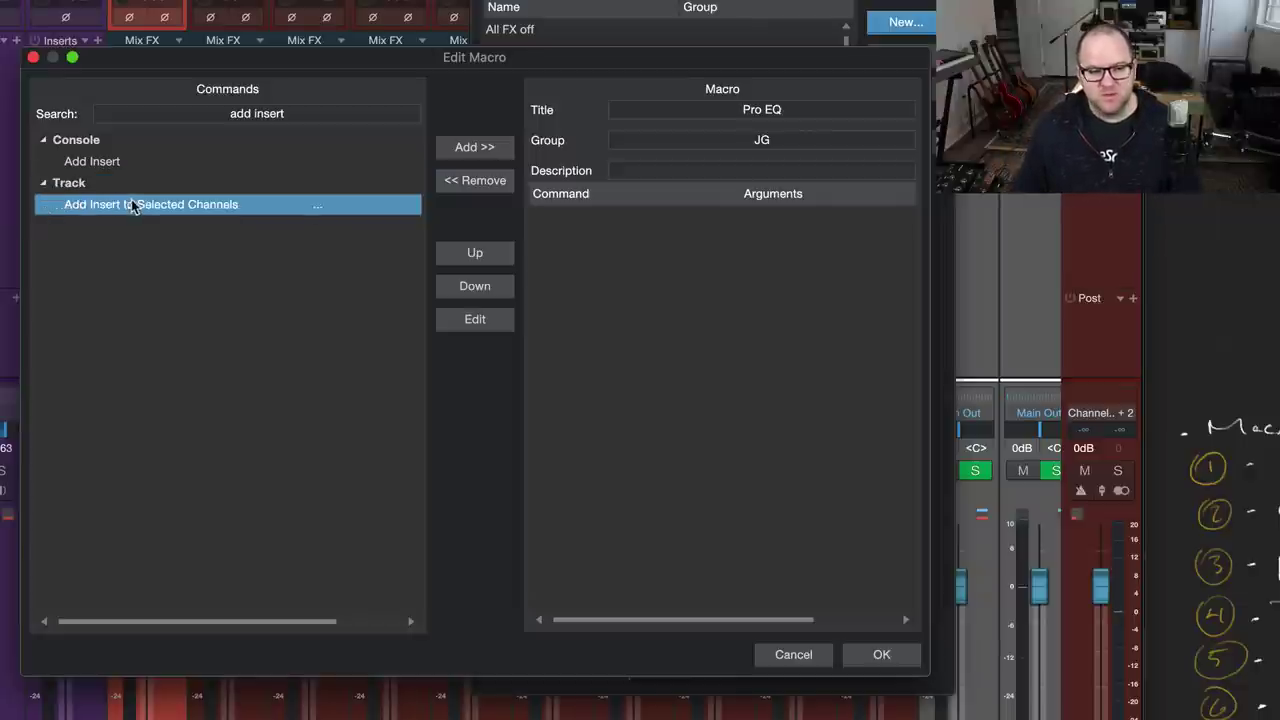
{"action": "left_click", "coordinate": [474, 147]}
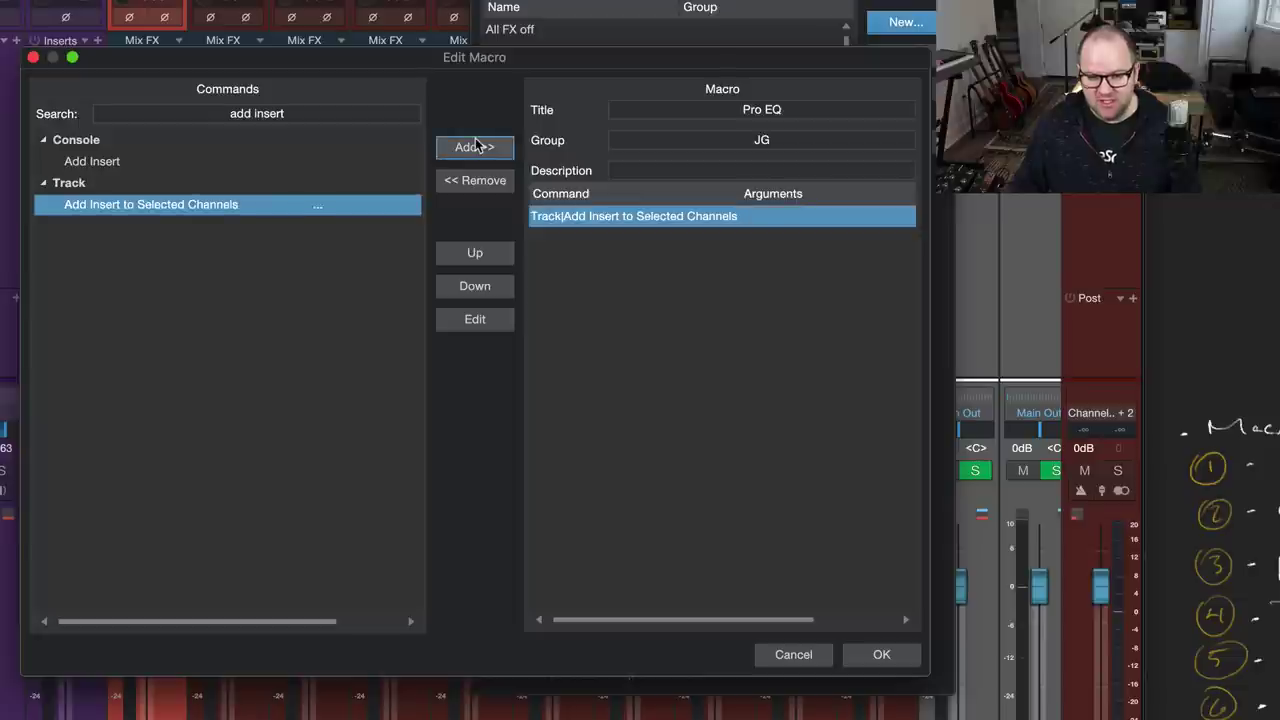
{"action": "left_click", "coordinate": [775, 234]}
{"action": "left_click", "coordinate": [629, 217]}
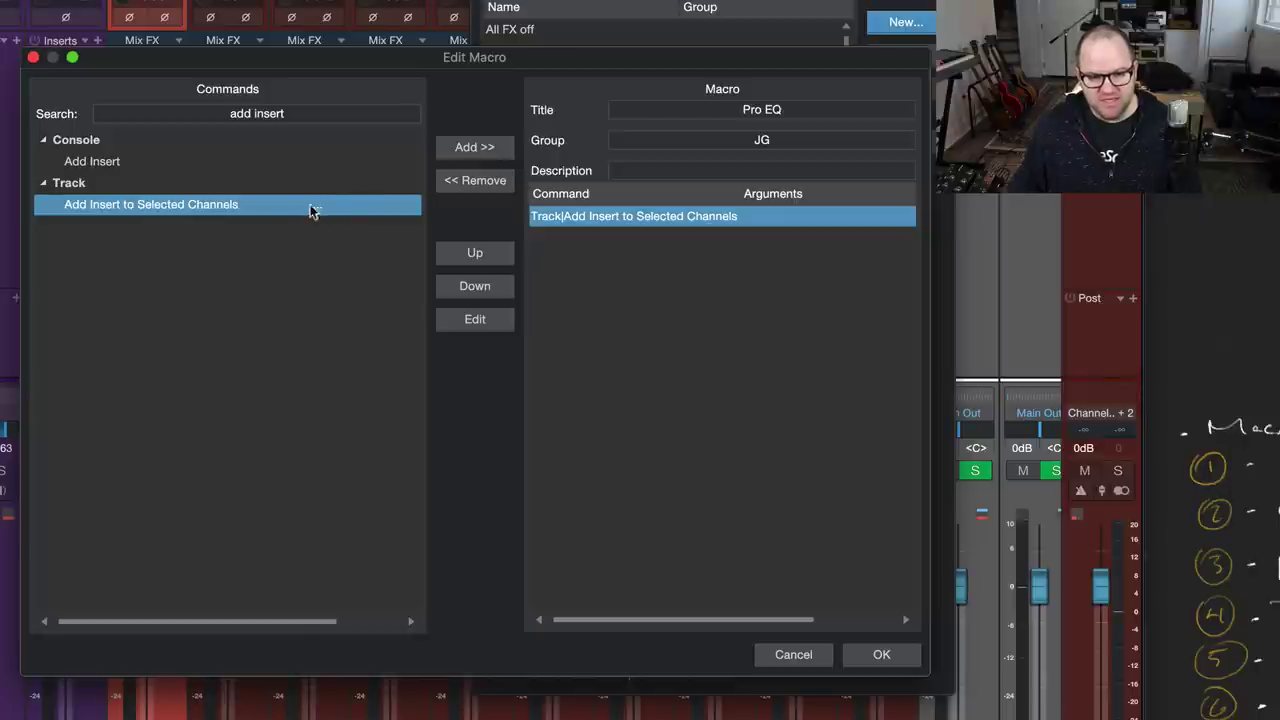
In the add-insert command's settings, try the FX chain option with the Ampire 2020 preset
{"action": "double_click", "coordinate": [713, 218]}
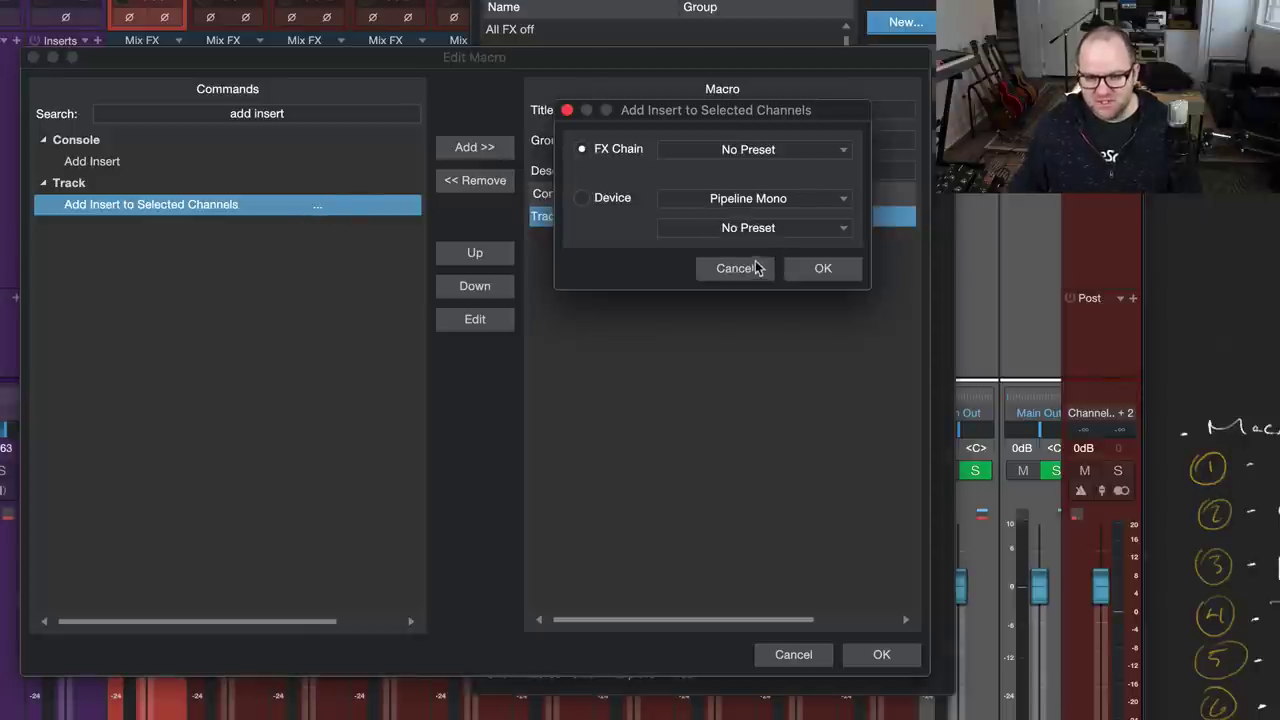
{"action": "left_click", "coordinate": [737, 267]}
{"action": "left_click", "coordinate": [469, 319]}
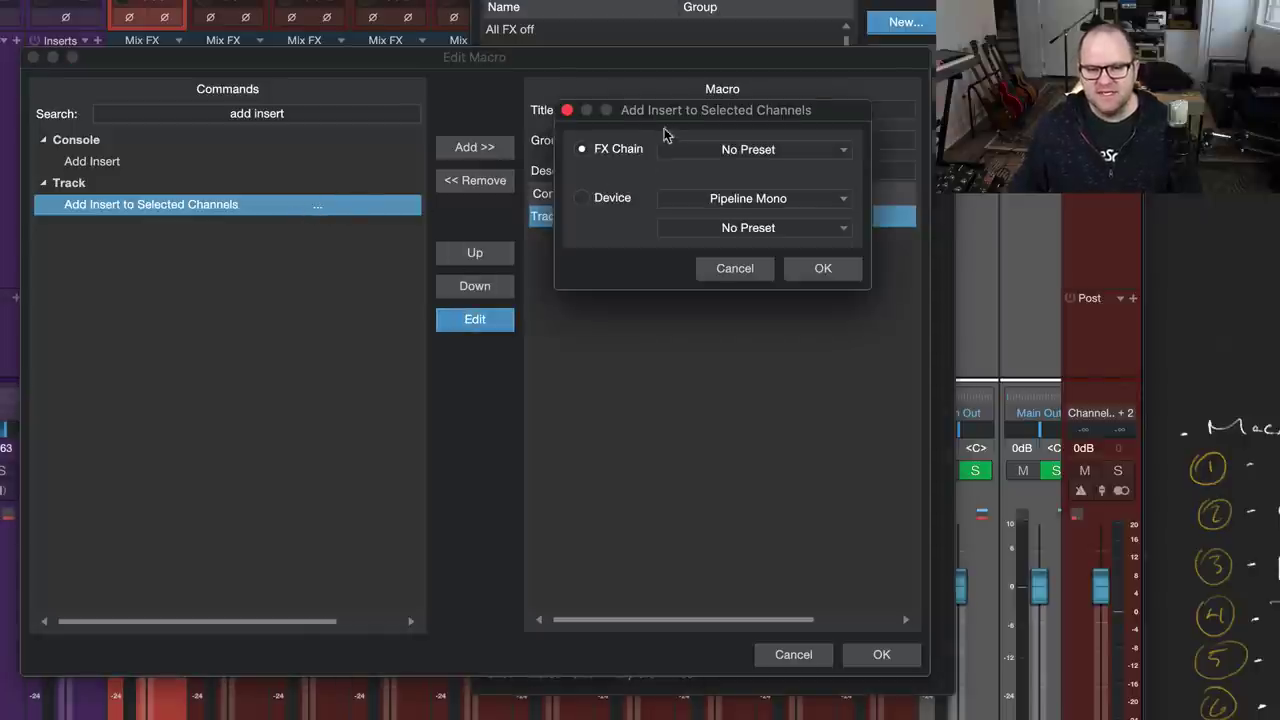
{"action": "left_click", "coordinate": [614, 200]}
{"action": "left_click", "coordinate": [615, 154]}
{"action": "left_click", "coordinate": [730, 198]}
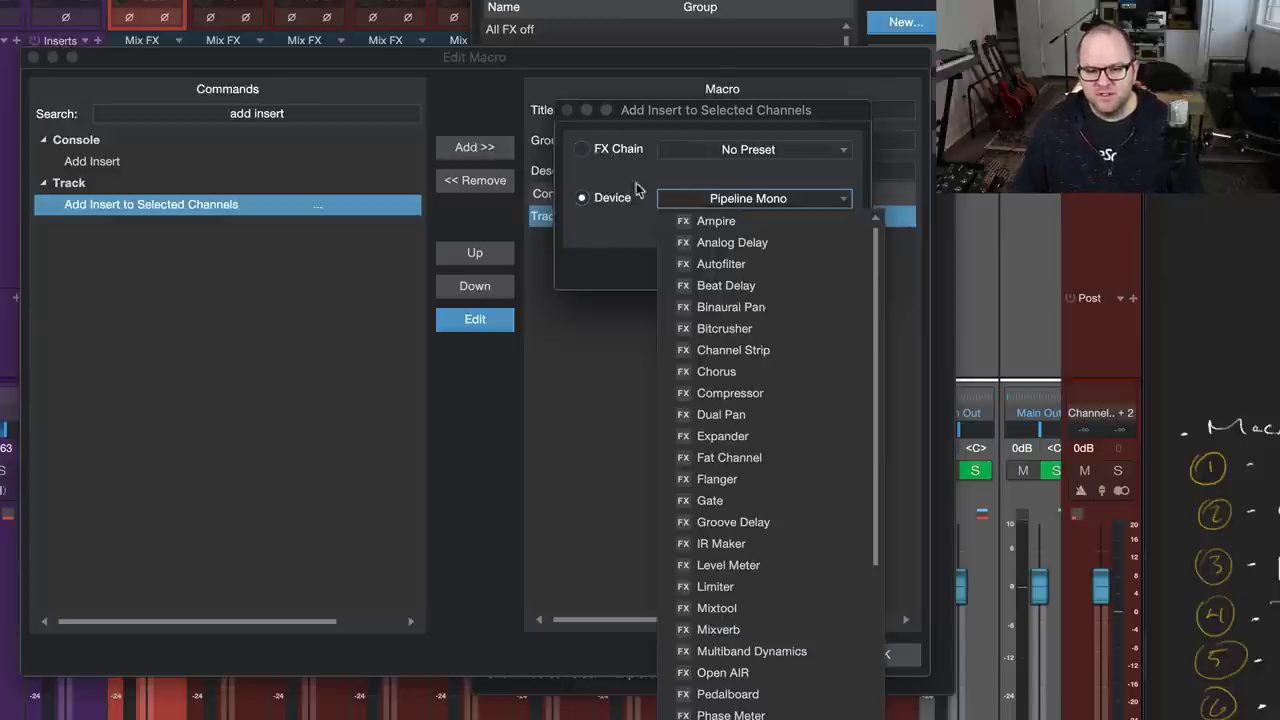
{"action": "left_click", "coordinate": [640, 192]}
{"action": "left_click", "coordinate": [745, 150]}
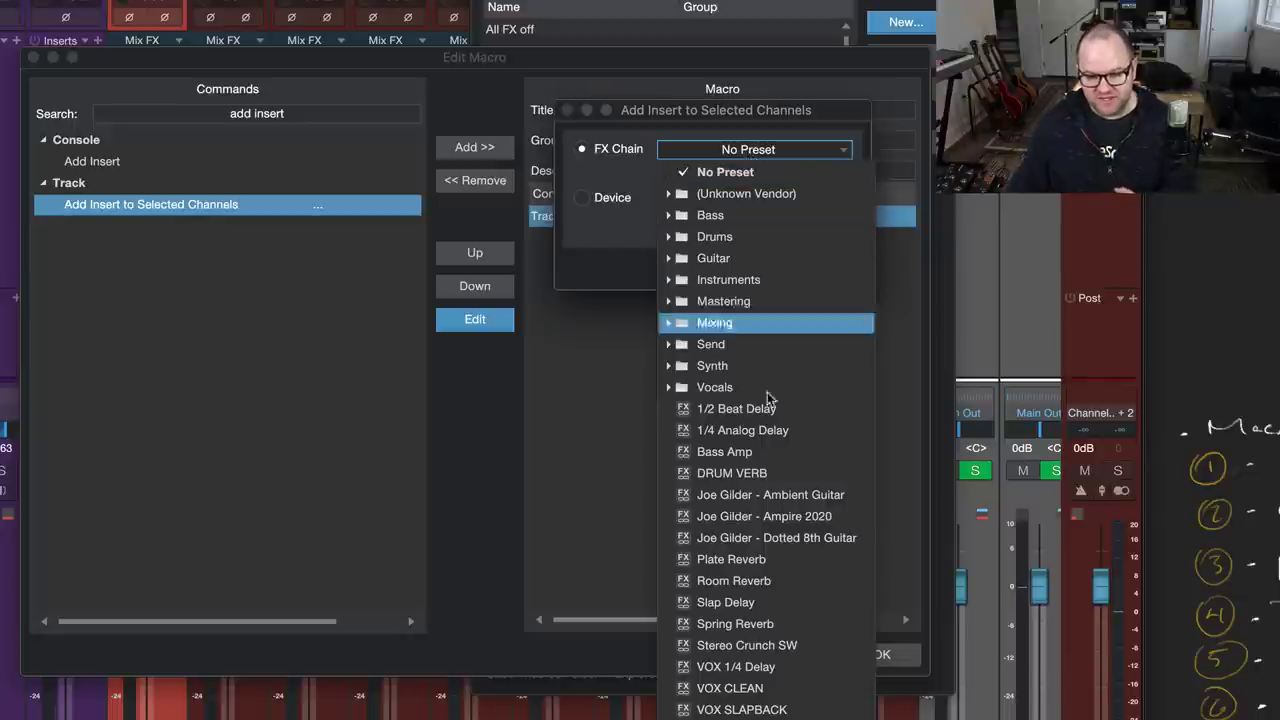
{"action": "left_click", "coordinate": [790, 519]}
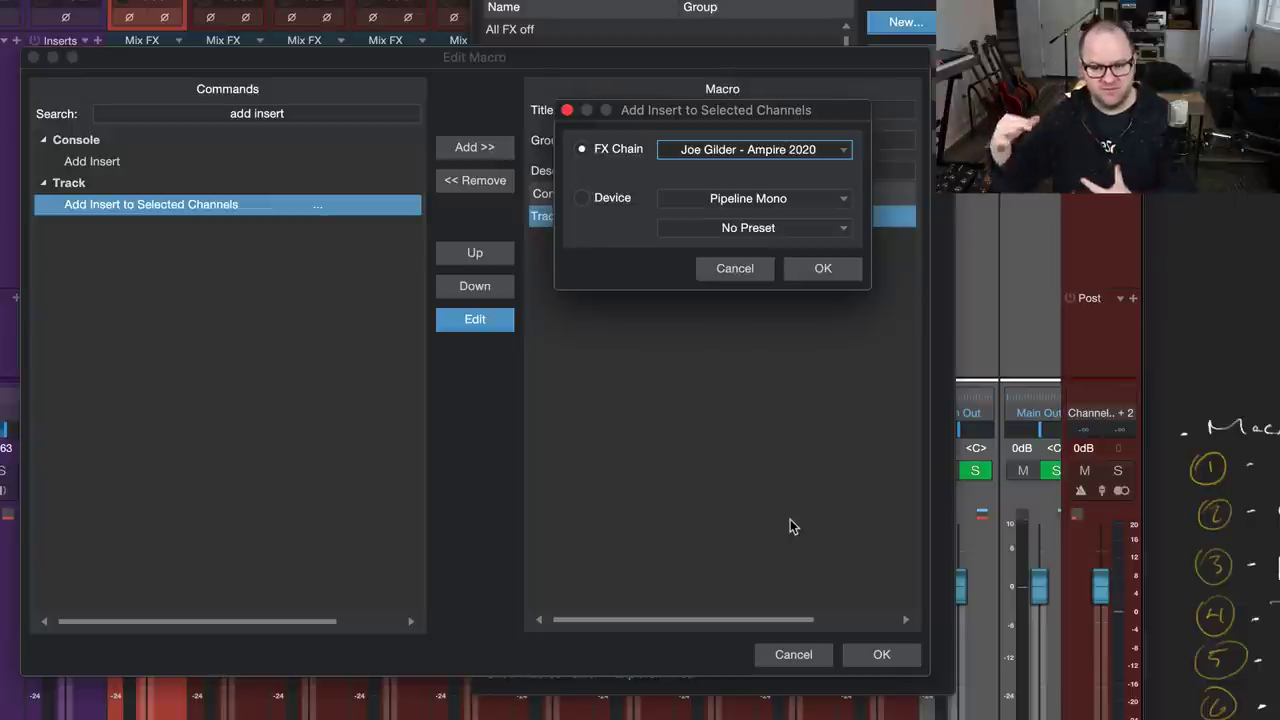
Switch to a single Pro EQ device with the default preset and confirm
{"action": "left_click", "coordinate": [599, 201]}
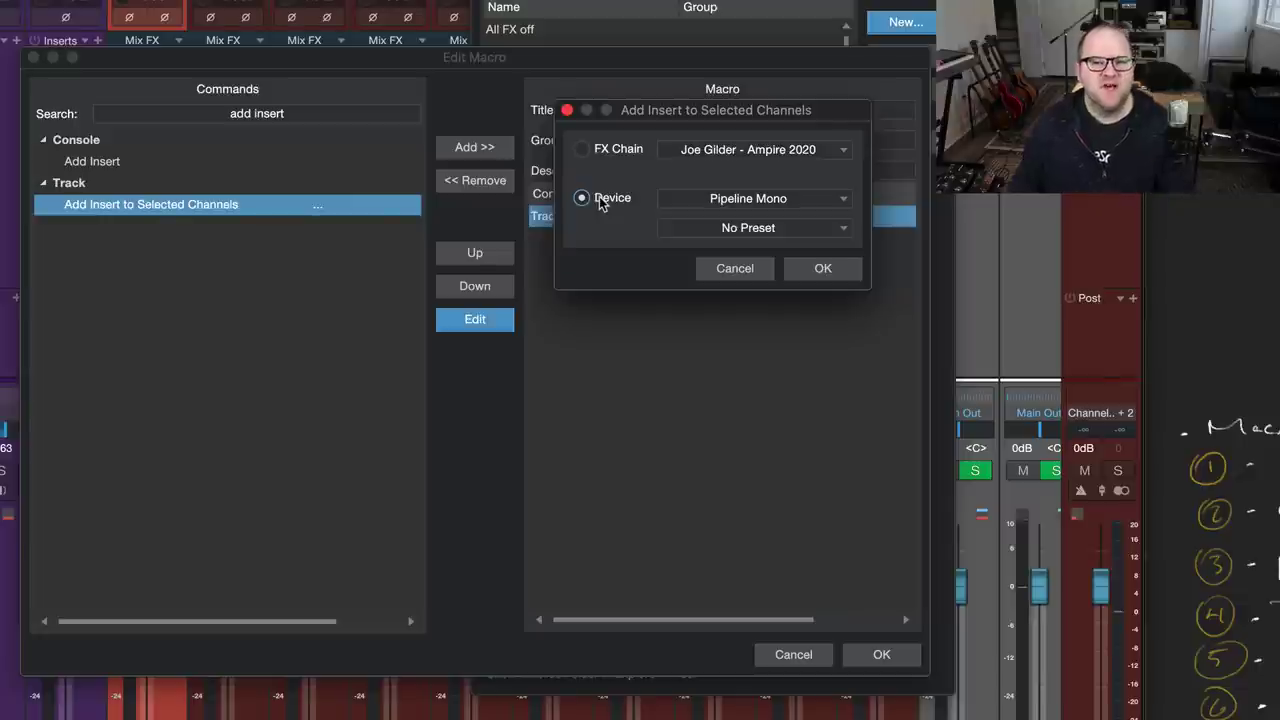
{"action": "left_click", "coordinate": [748, 199]}
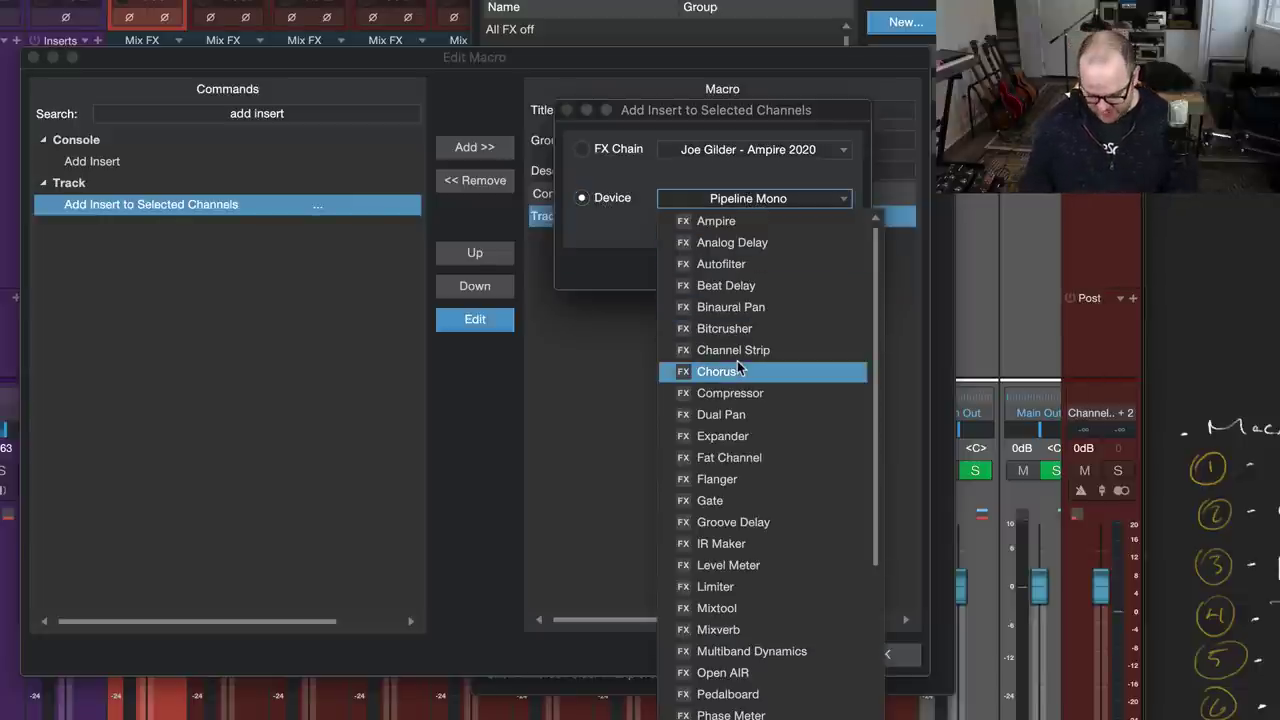
{"action": "left_click", "coordinate": [740, 705]}
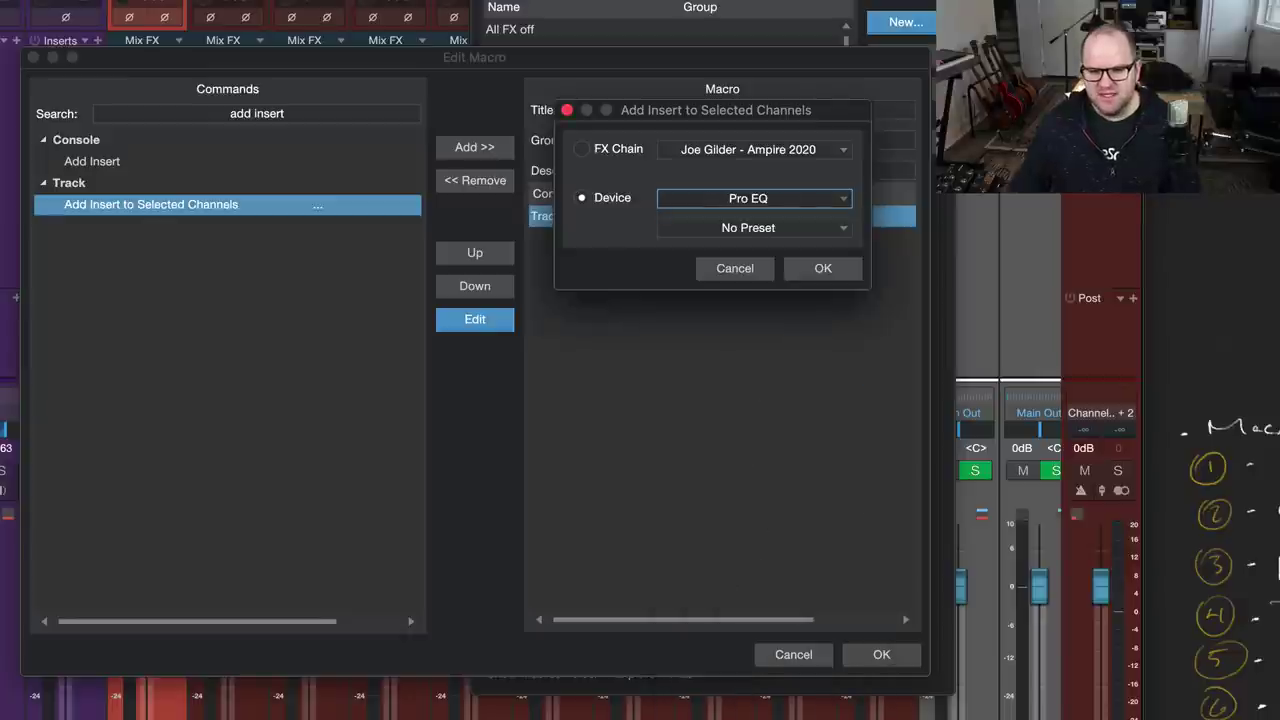
{"action": "left_click", "coordinate": [758, 232]}
{"action": "left_click", "coordinate": [729, 424]}
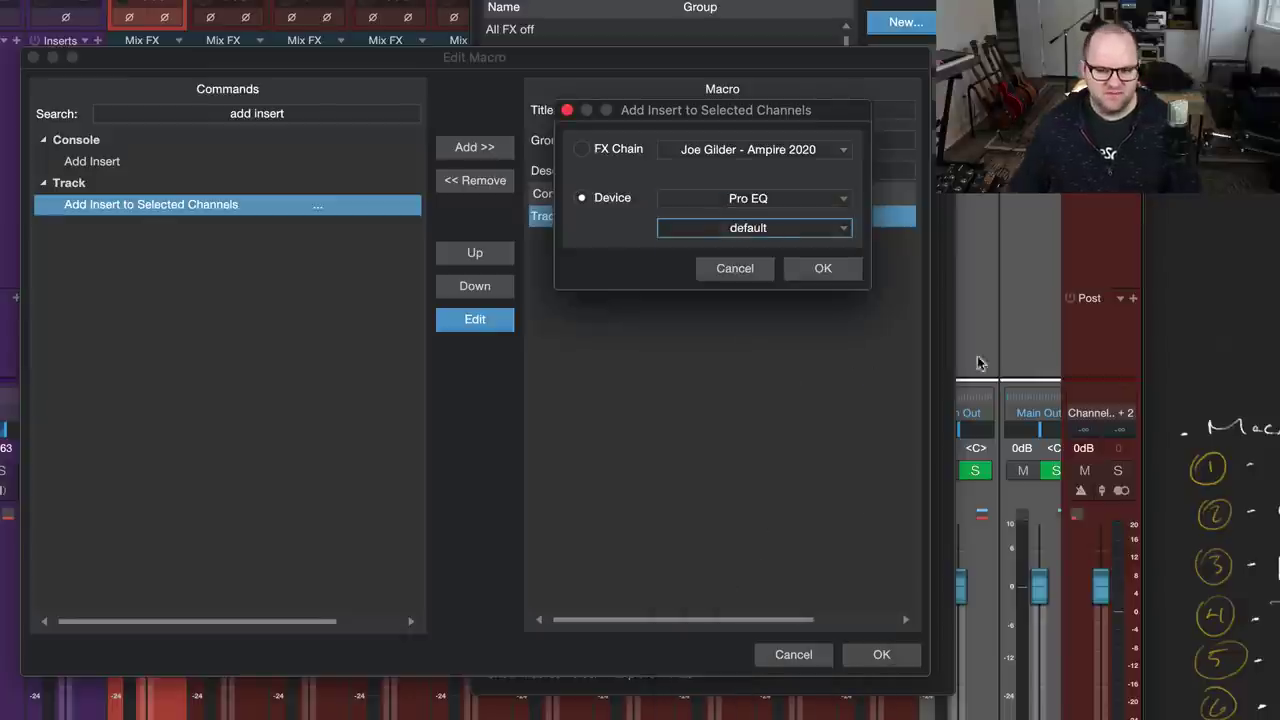
{"action": "left_click", "coordinate": [833, 268]}
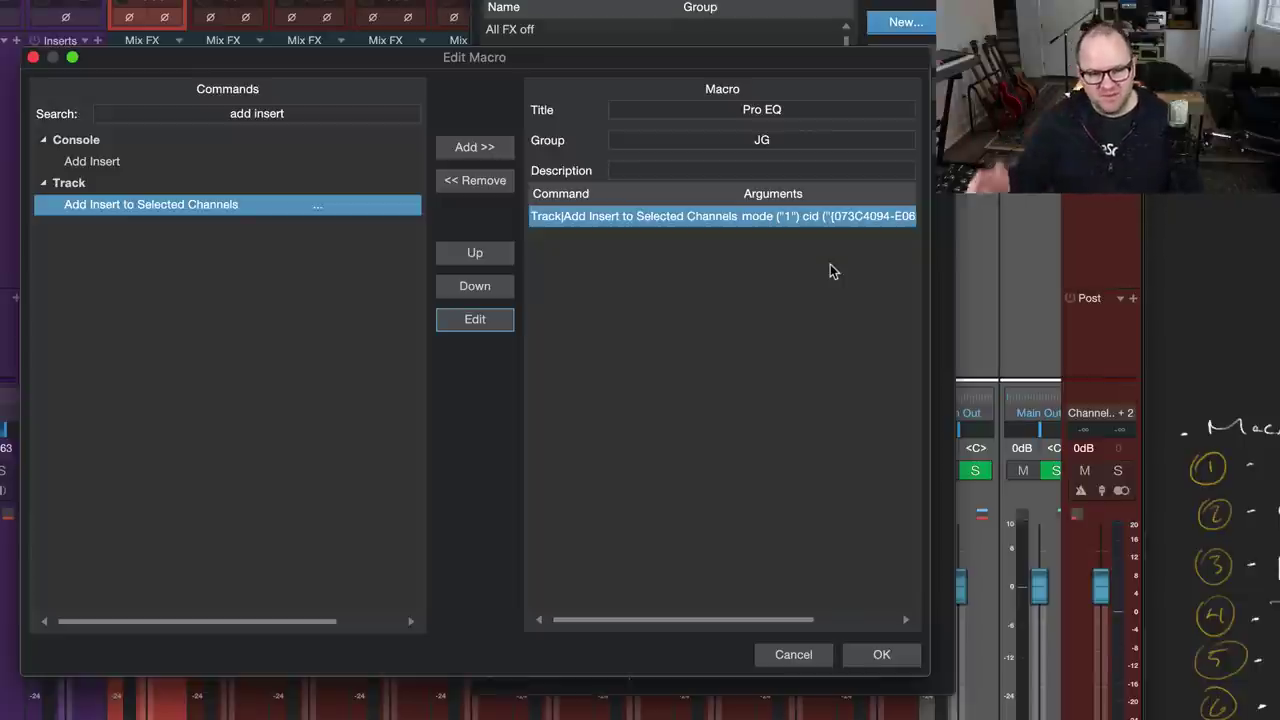
Search 'show' and add Console > Show Channel Editor as the macro's second command
{"action": "left_click", "coordinate": [251, 108]}
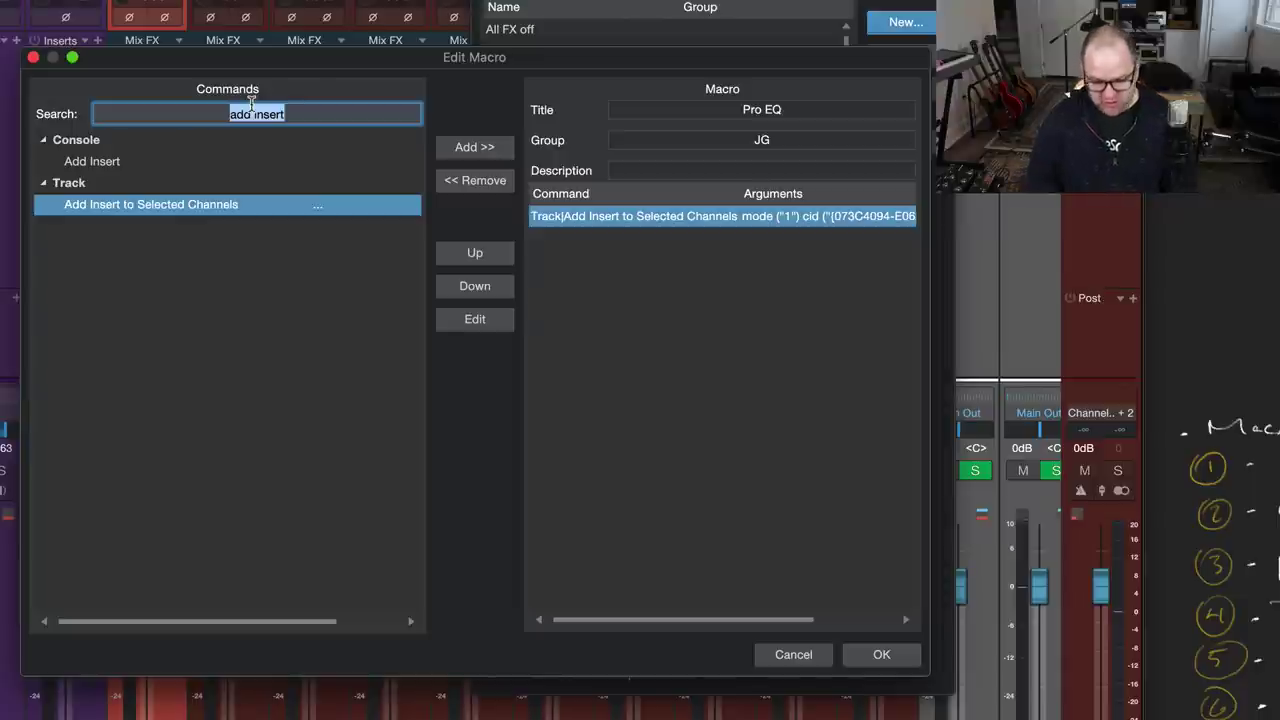
{"action": "type", "text": "show"}
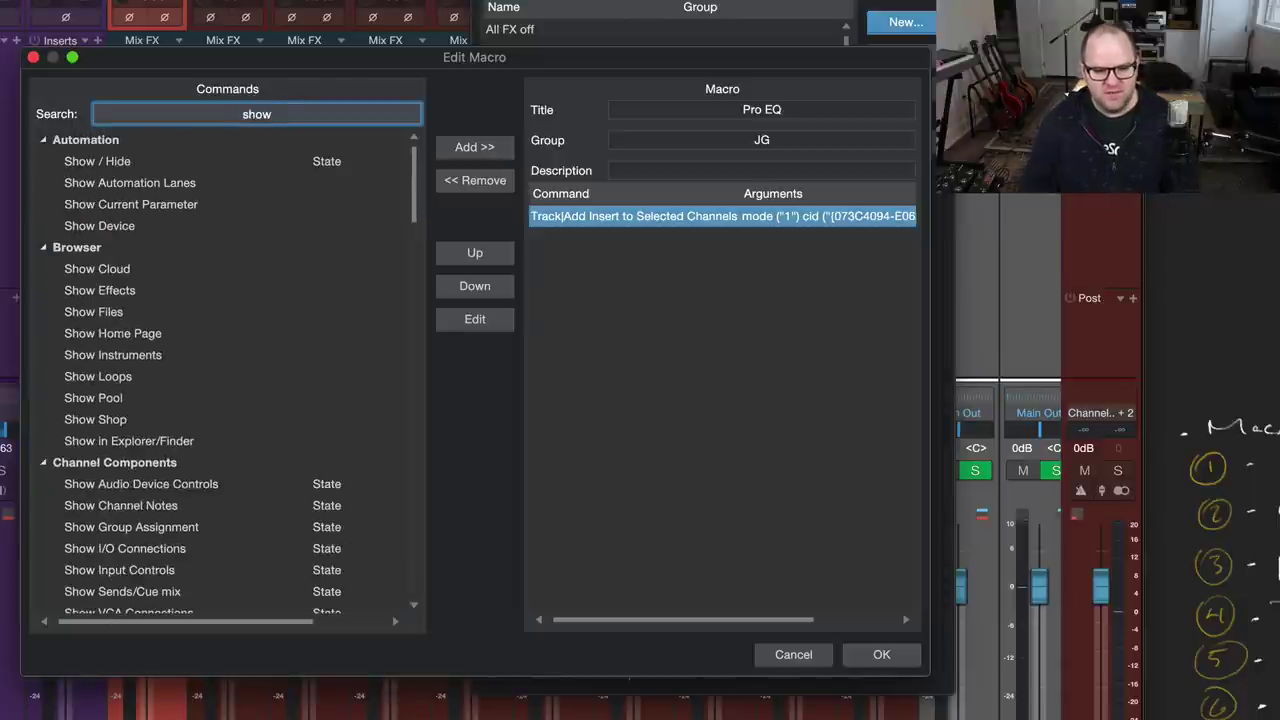
{"action": "scroll", "coordinate": [251, 306], "scroll_direction": "down", "scroll_amount": 8}
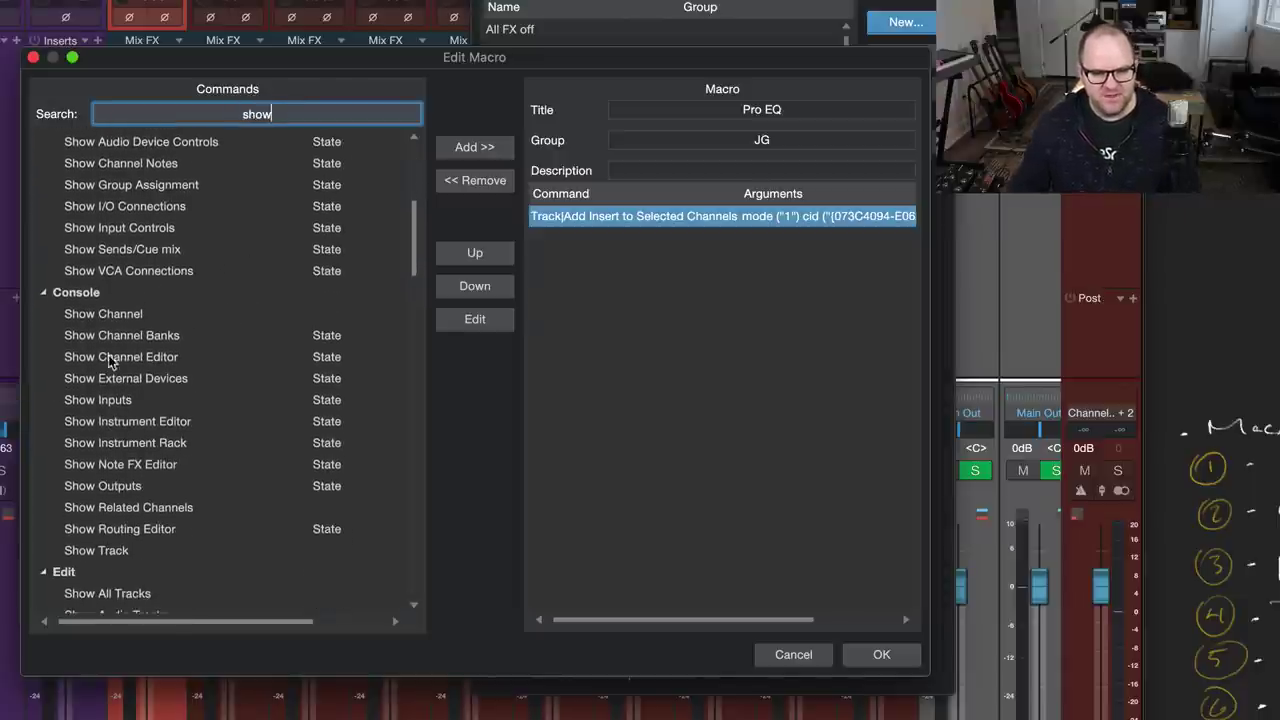
{"action": "left_click", "coordinate": [112, 363]}
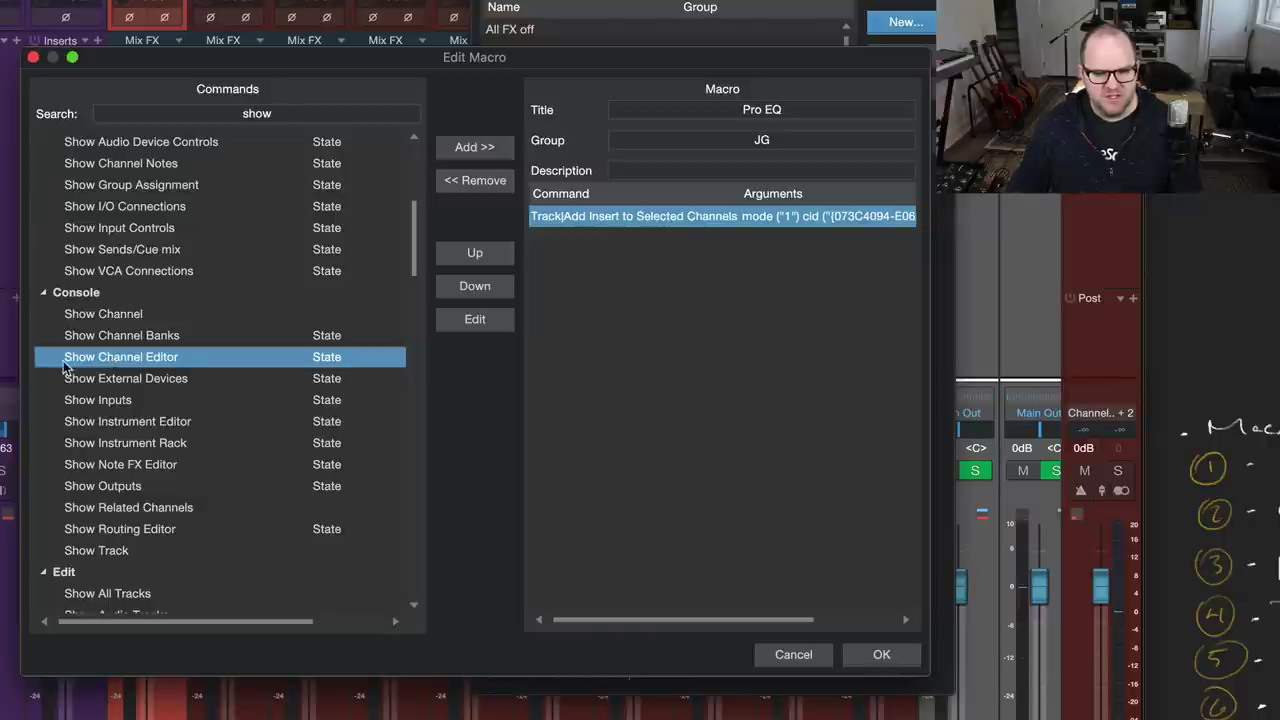
{"action": "left_click", "coordinate": [475, 147]}
{"action": "double_click", "coordinate": [752, 236]}
{"action": "left_click", "coordinate": [805, 225]}
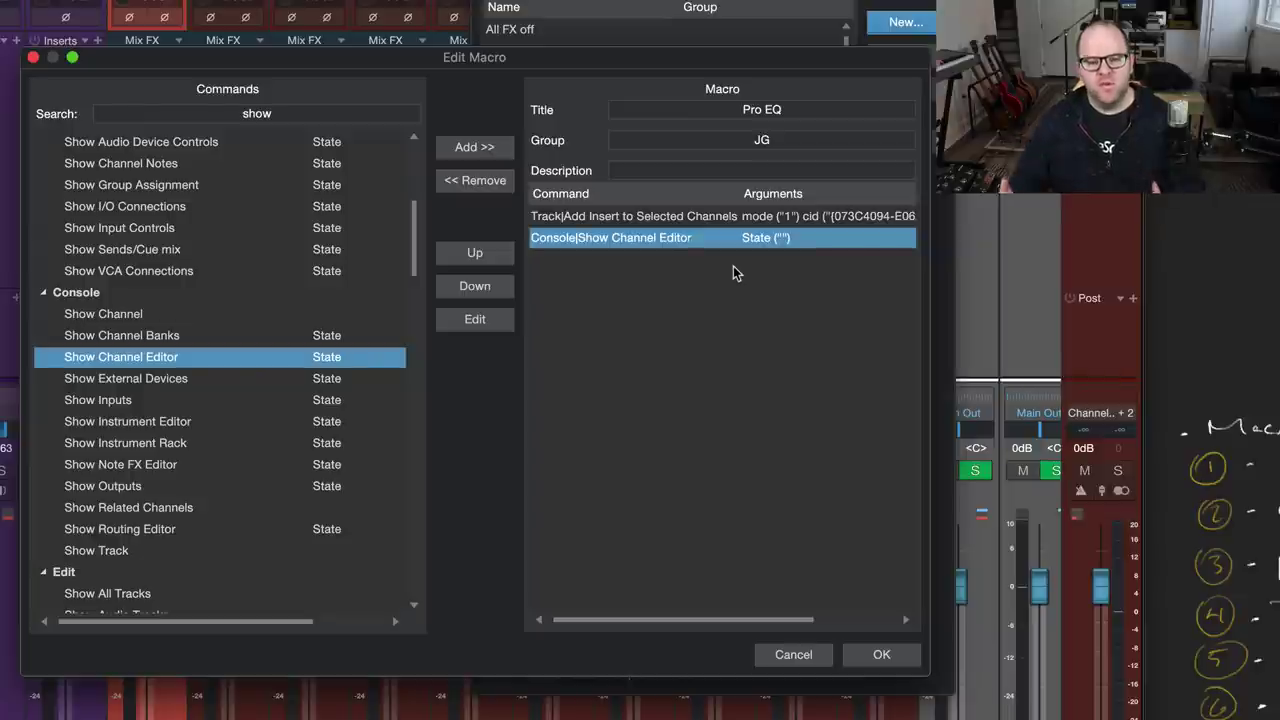
Save the Pro EQ macro back into the Macro Organizer list
{"action": "left_click", "coordinate": [897, 662]}
{"action": "scroll", "coordinate": [688, 372], "scroll_direction": "down", "scroll_amount": 15}
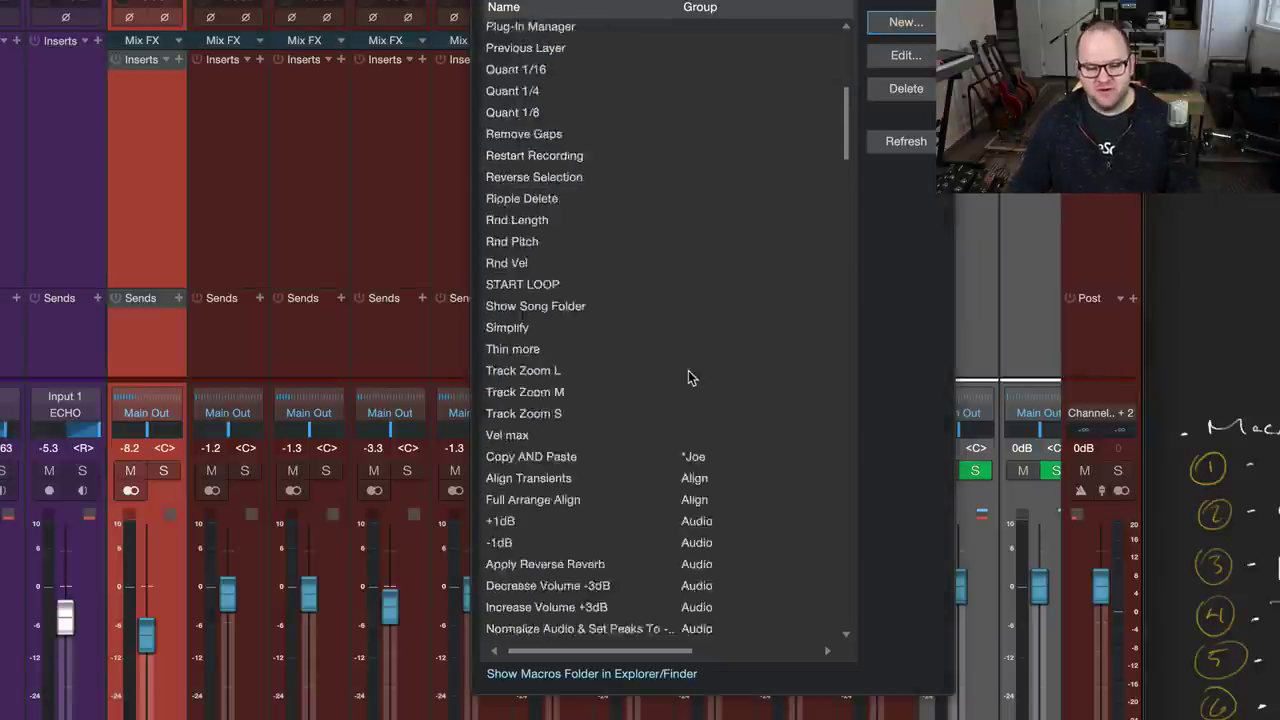
{"action": "scroll", "coordinate": [688, 372], "scroll_direction": "up", "scroll_amount": 15}
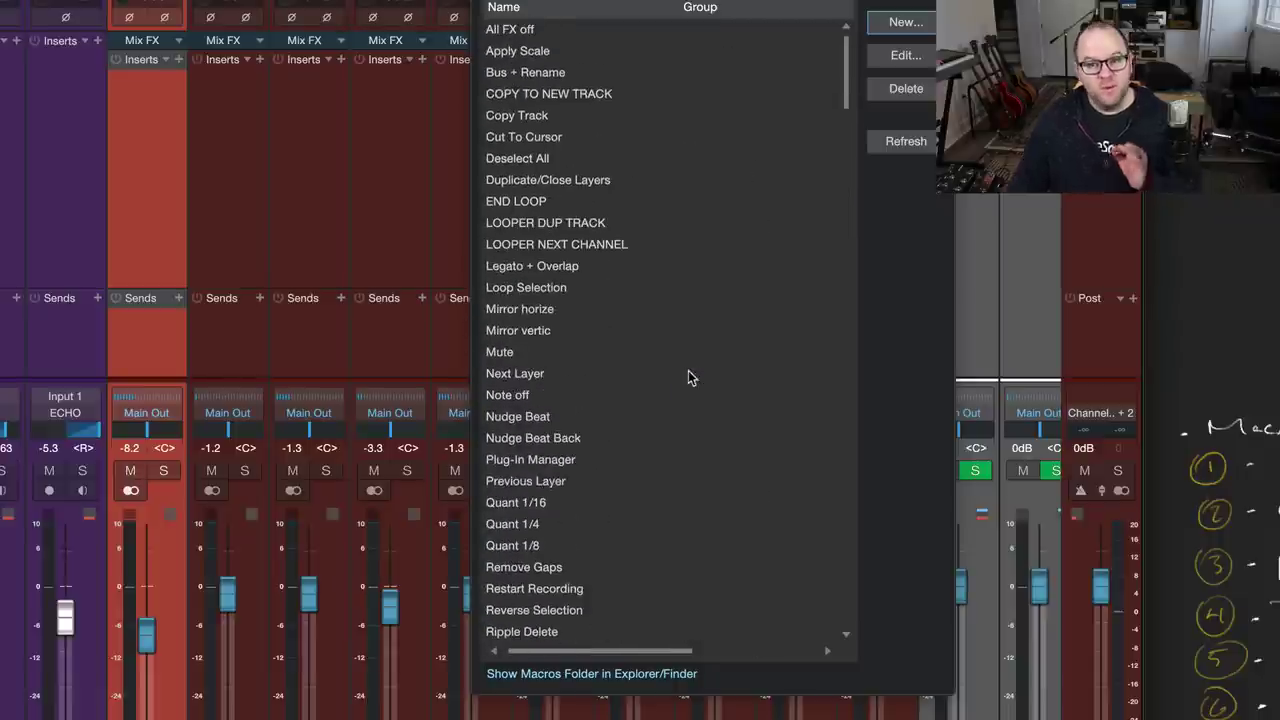
{"action": "left_click", "coordinate": [0, 0]}
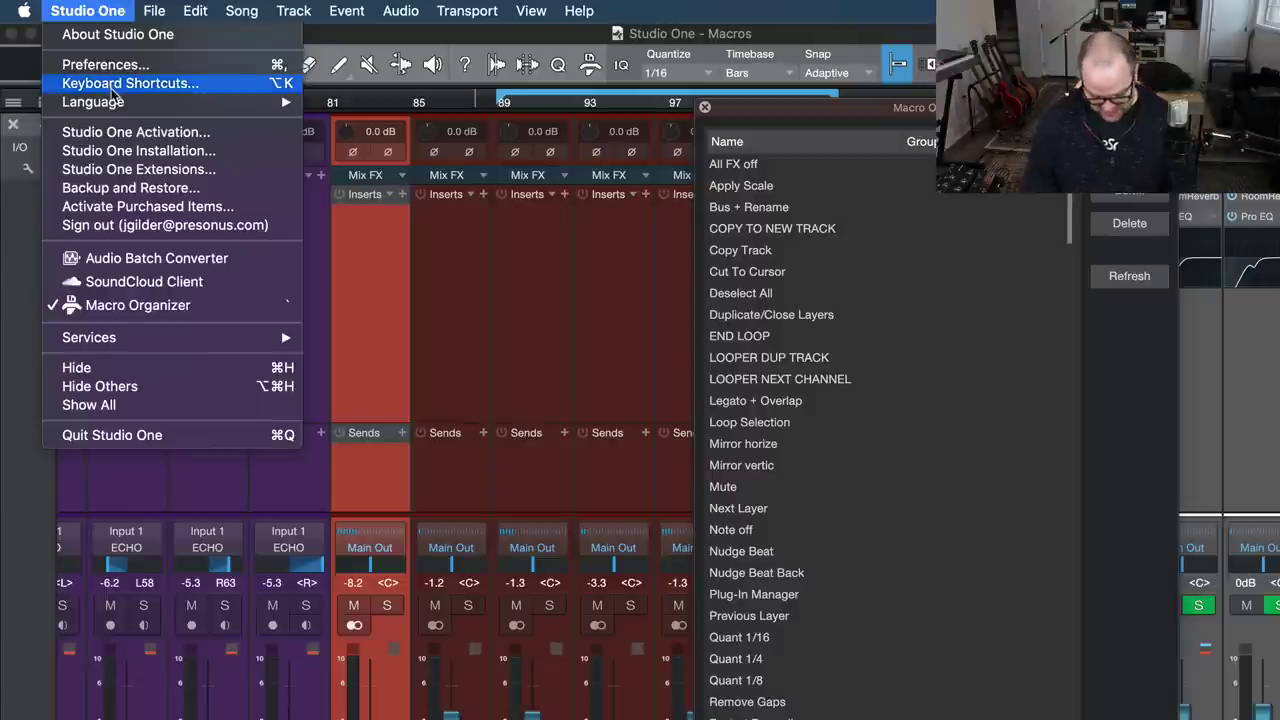
Bind Ctrl+1 to the Macros > Pro EQ command in Keyboard Shortcuts and apply it
{"action": "left_click", "coordinate": [113, 88]}
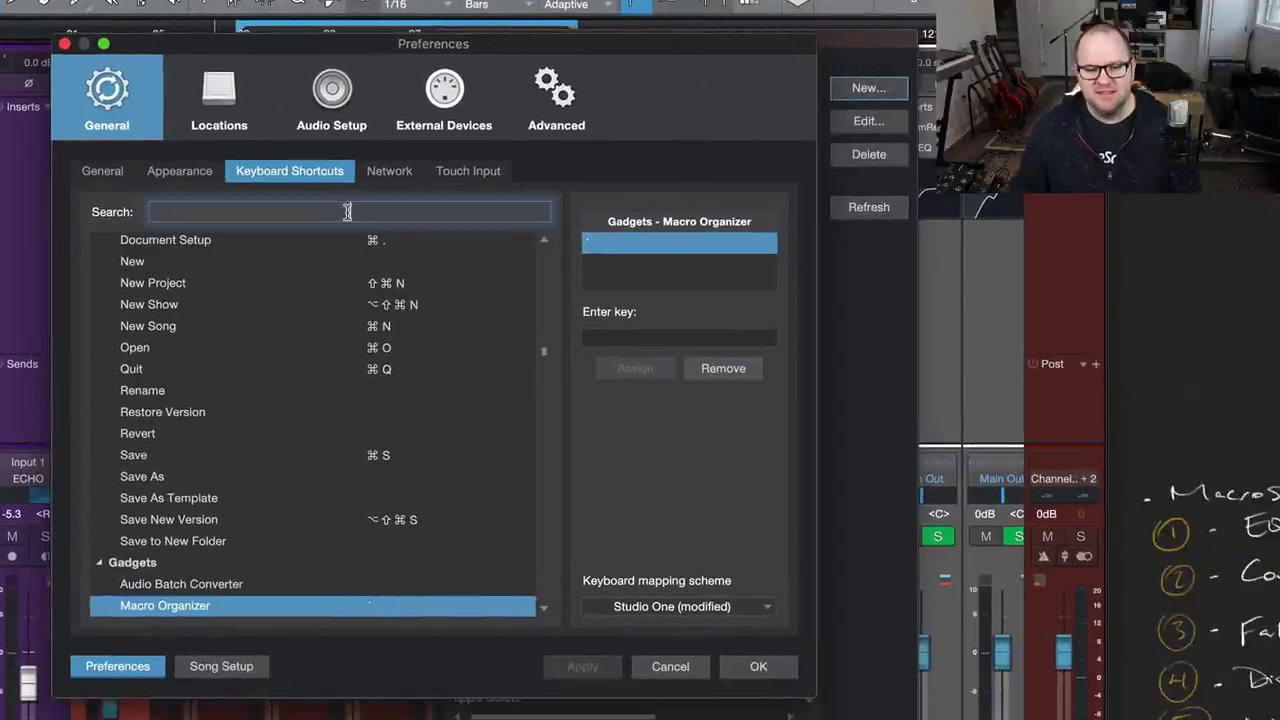
{"action": "left_click", "coordinate": [347, 211]}
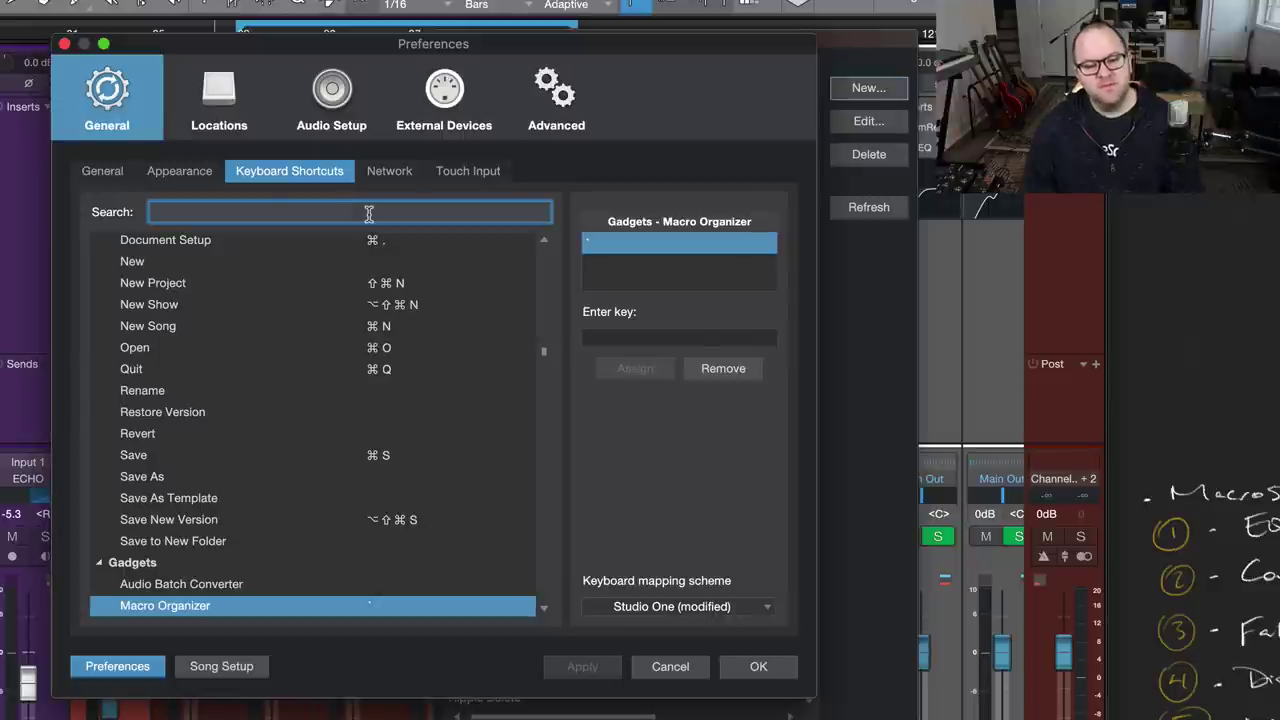
{"action": "type", "text": "proe"}
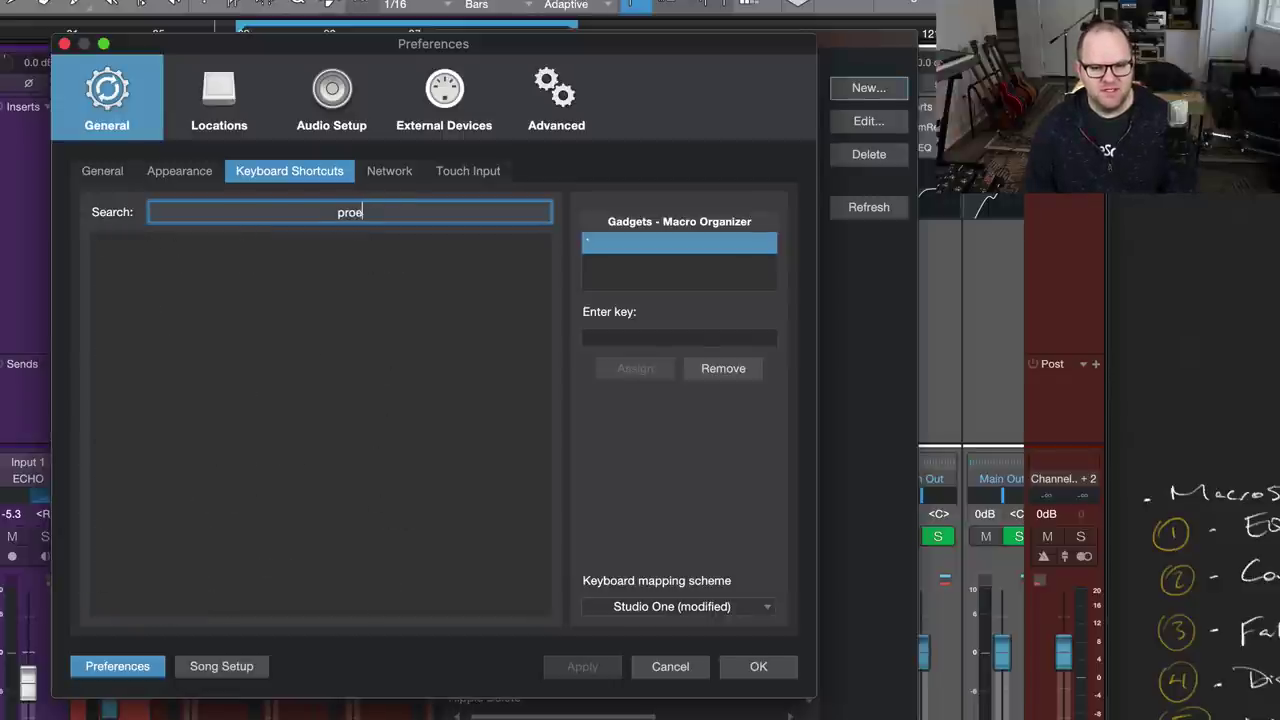
{"action": "key", "text": "BackSpace"}
{"action": "type", "text": "eq"}
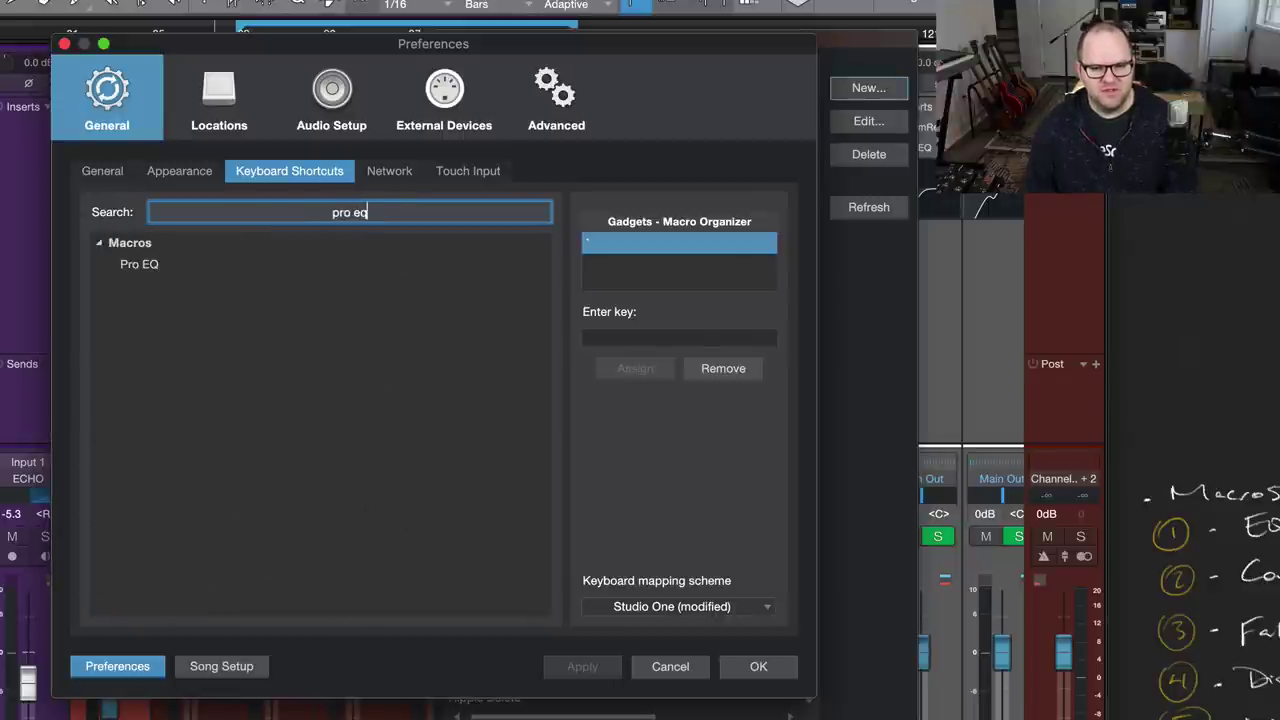
{"action": "left_click", "coordinate": [150, 268]}
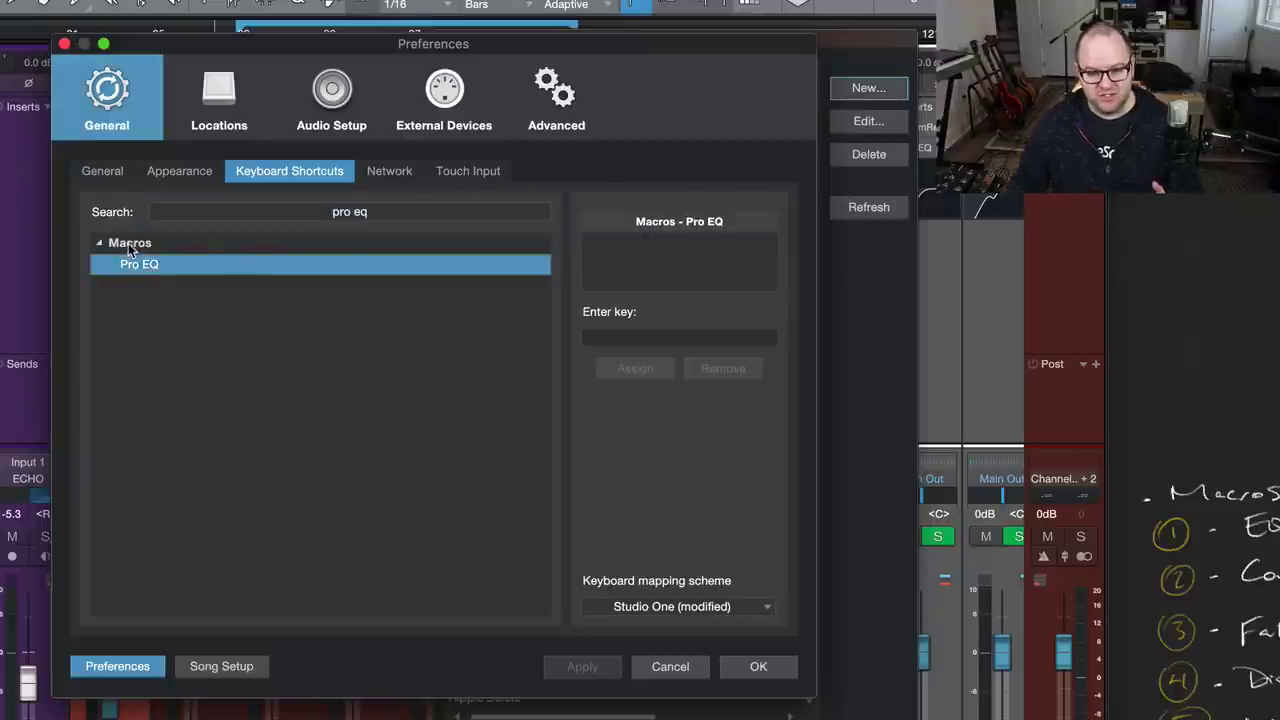
{"action": "left_click", "coordinate": [650, 339]}
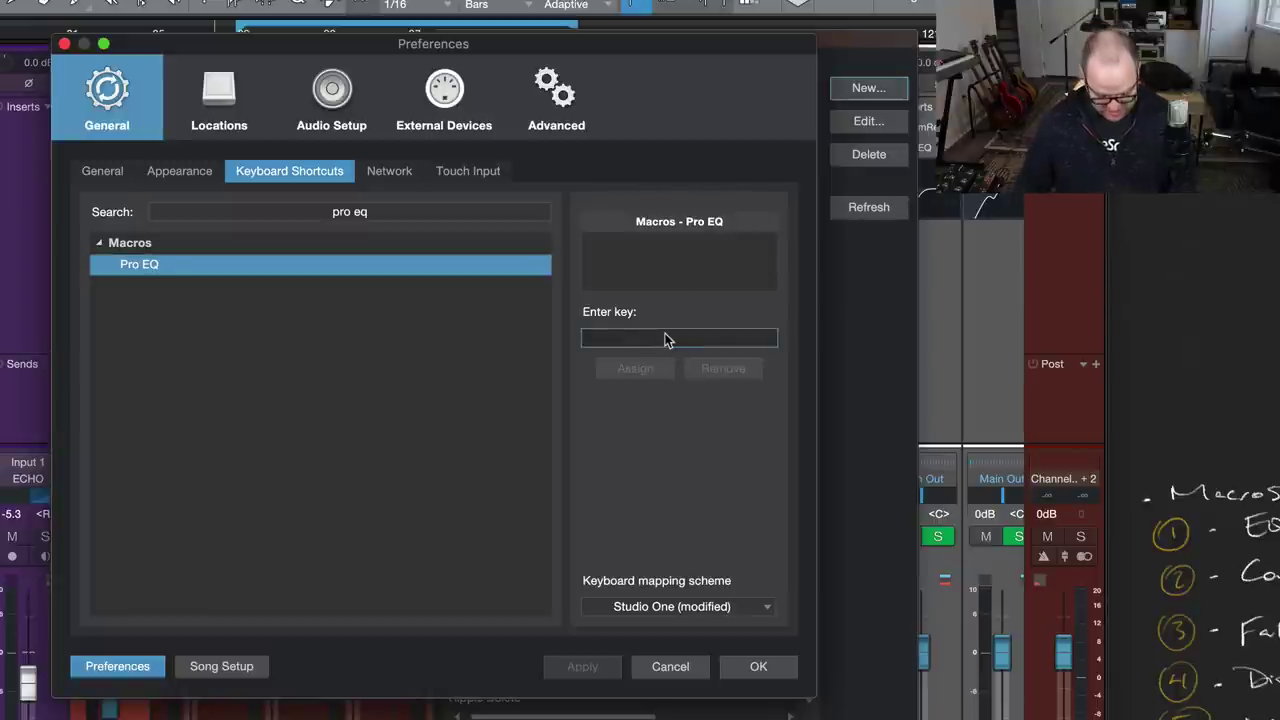
{"action": "key", "text": "super+1"}
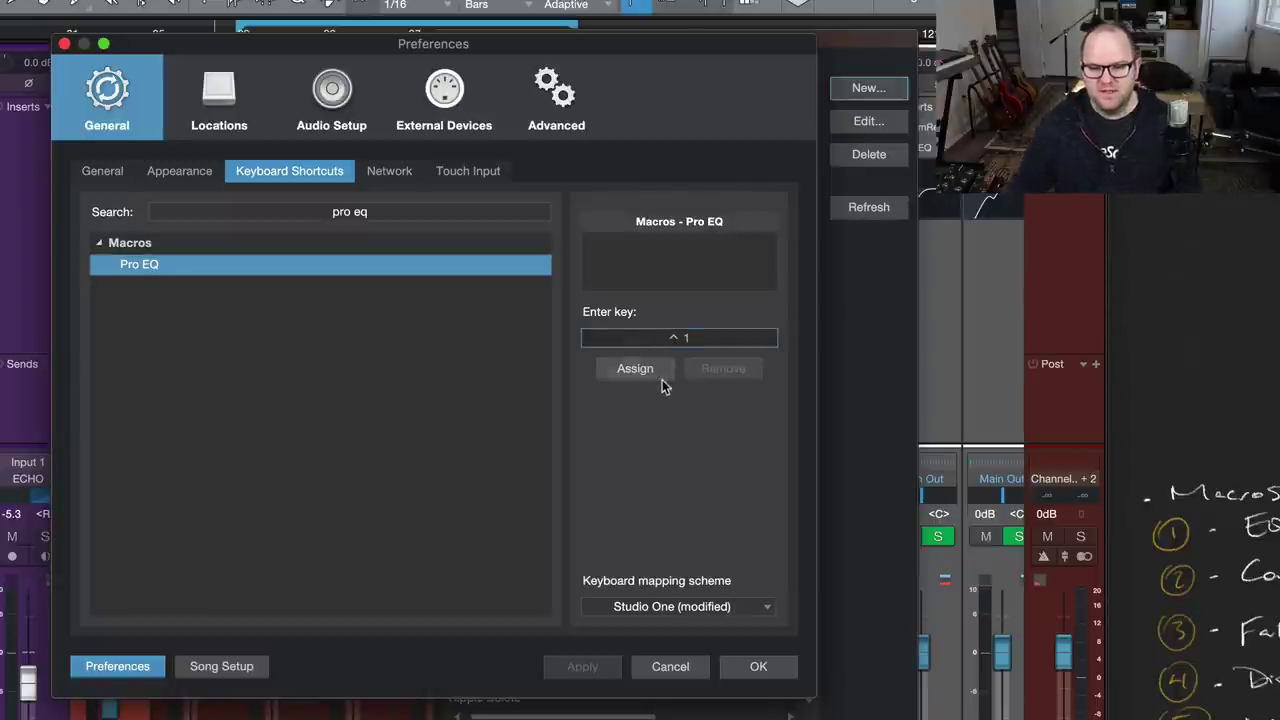
{"action": "left_click", "coordinate": [657, 374]}
{"action": "left_click", "coordinate": [588, 667]}
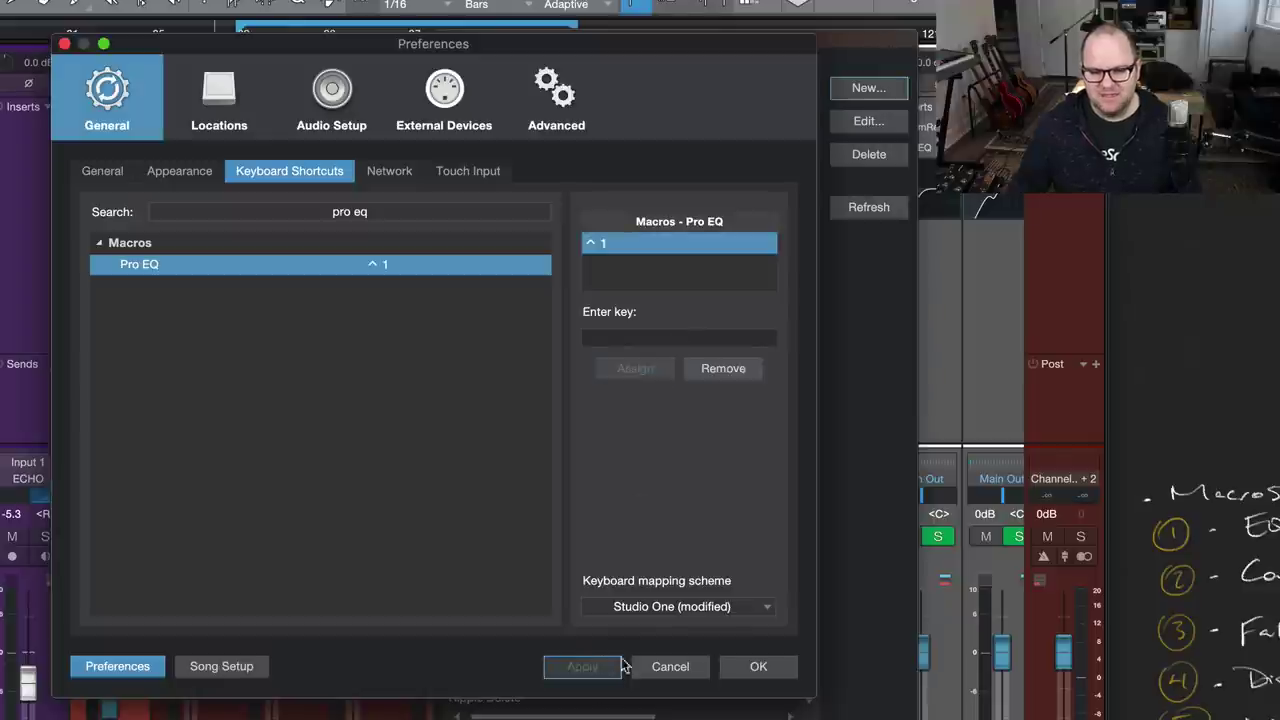
{"action": "left_click", "coordinate": [756, 666]}
Select the DRUMS channel and run the Pro EQ macro with its '1' shortcut
{"action": "left_click_drag", "start_coordinate": [488, 40], "coordinate": [820, 95]}
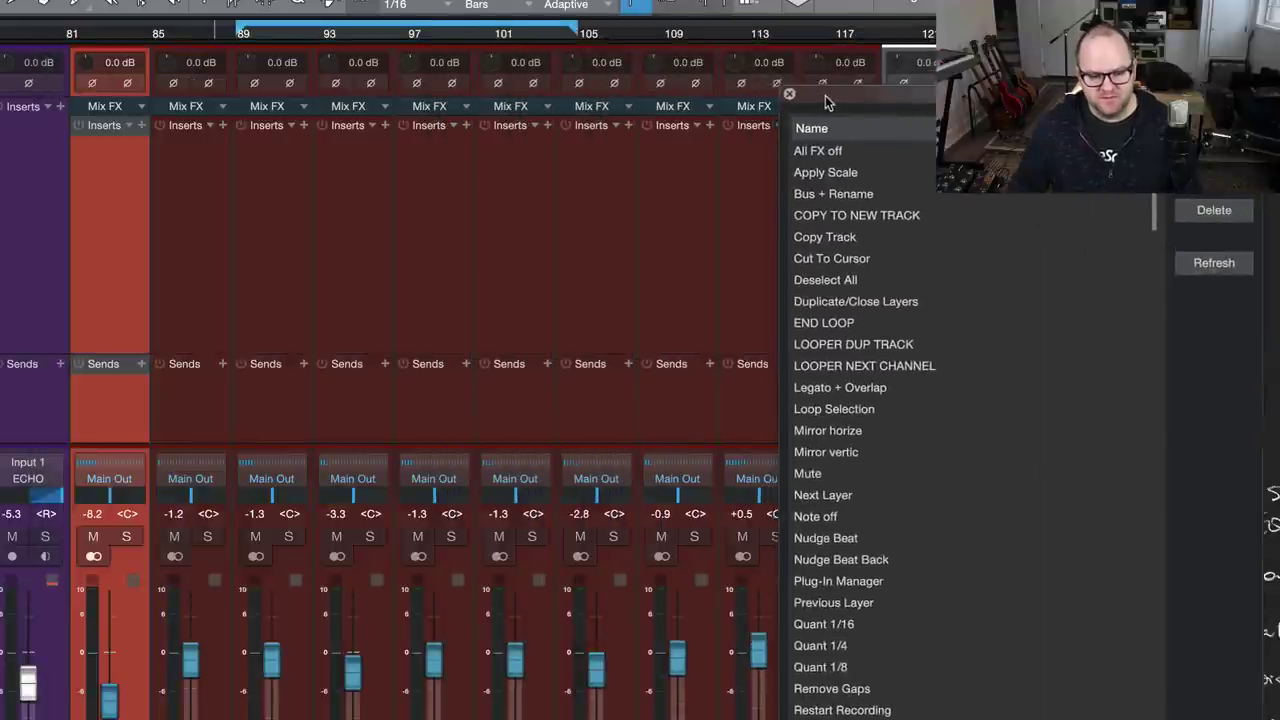
{"action": "left_click", "coordinate": [66, 229]}
{"action": "left_click", "coordinate": [250, 204]}
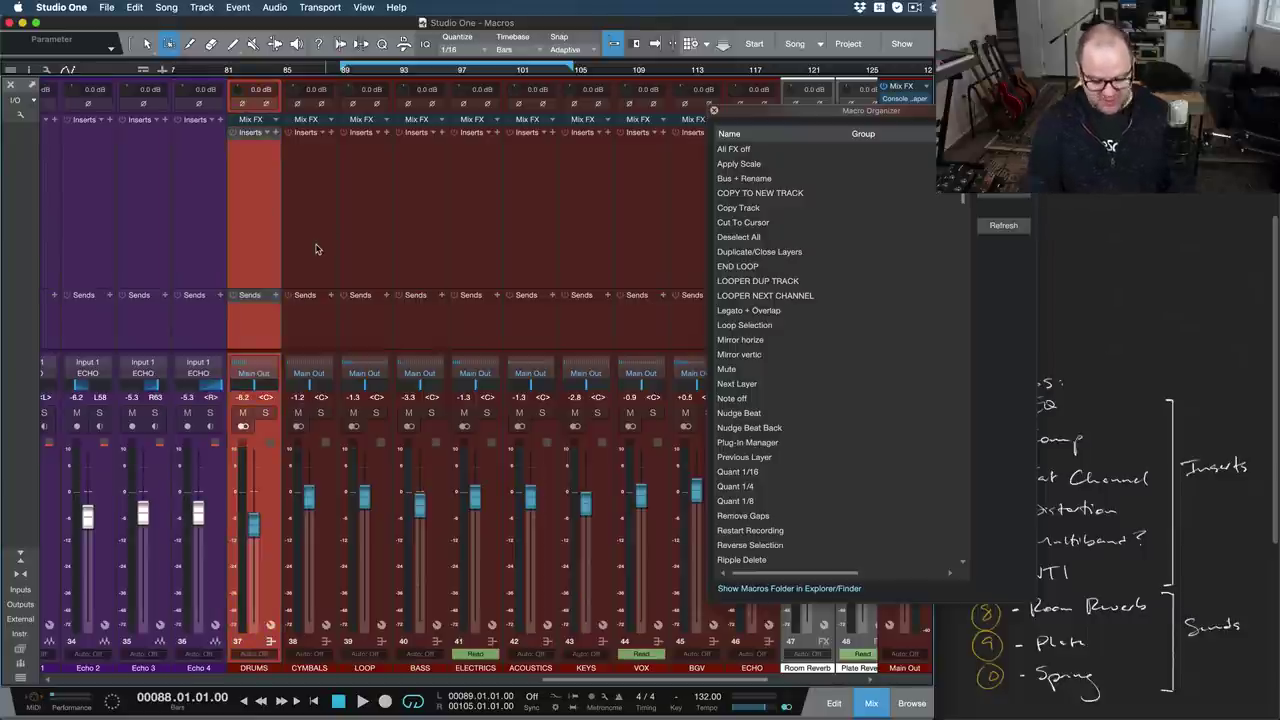
{"action": "key", "text": "1"}
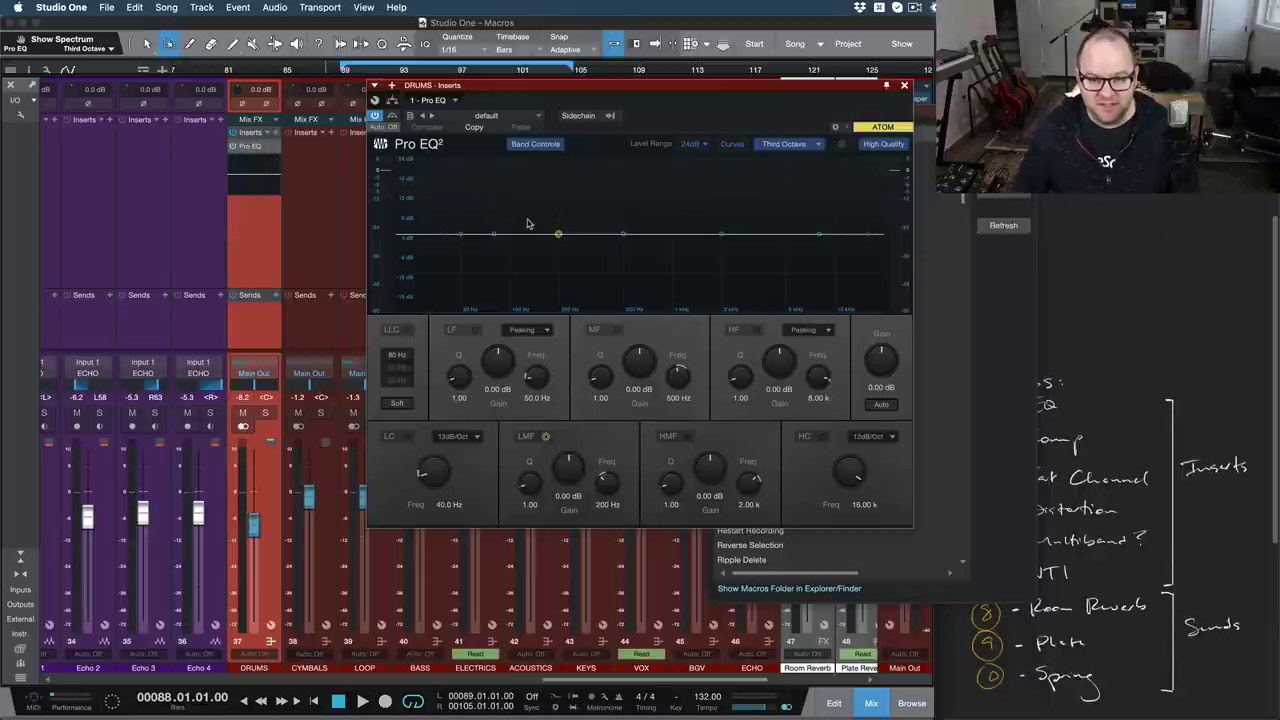
Audition the HPF 100 and Bottom Snare presets, settle on default, and close Pro EQ
{"action": "left_click", "coordinate": [512, 115]}
{"action": "left_click", "coordinate": [489, 217]}
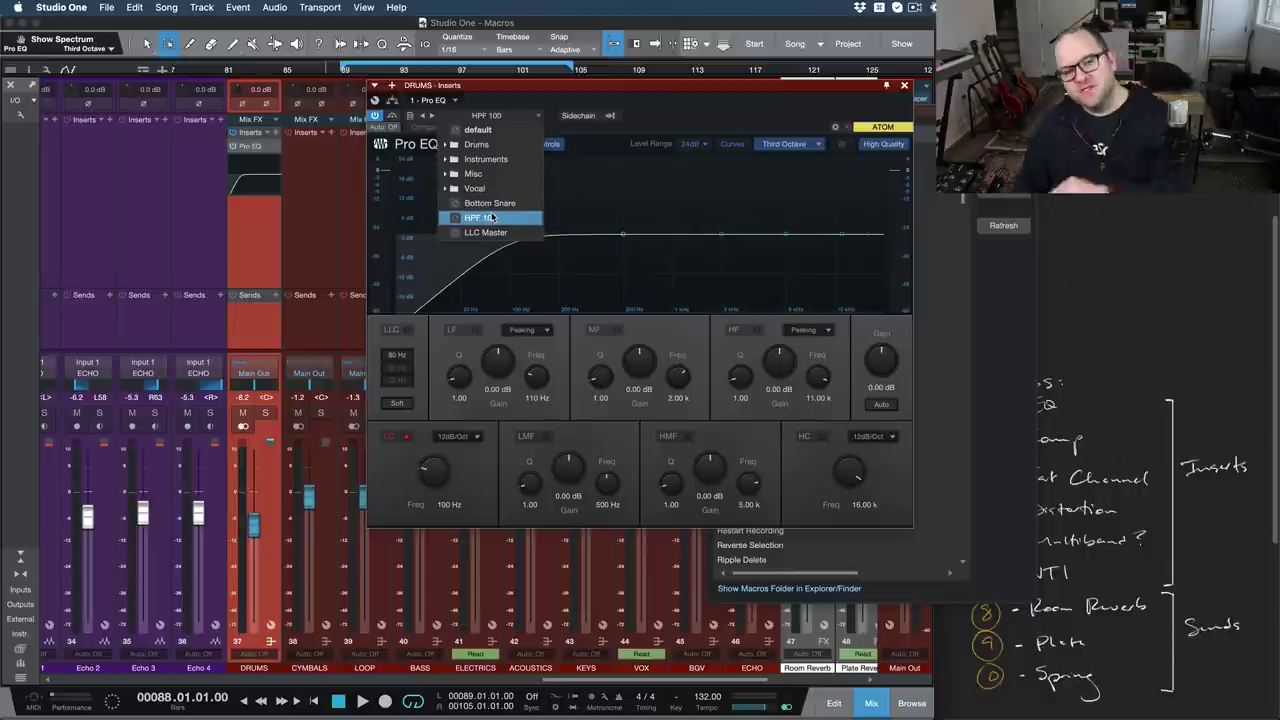
{"action": "left_click", "coordinate": [498, 131]}
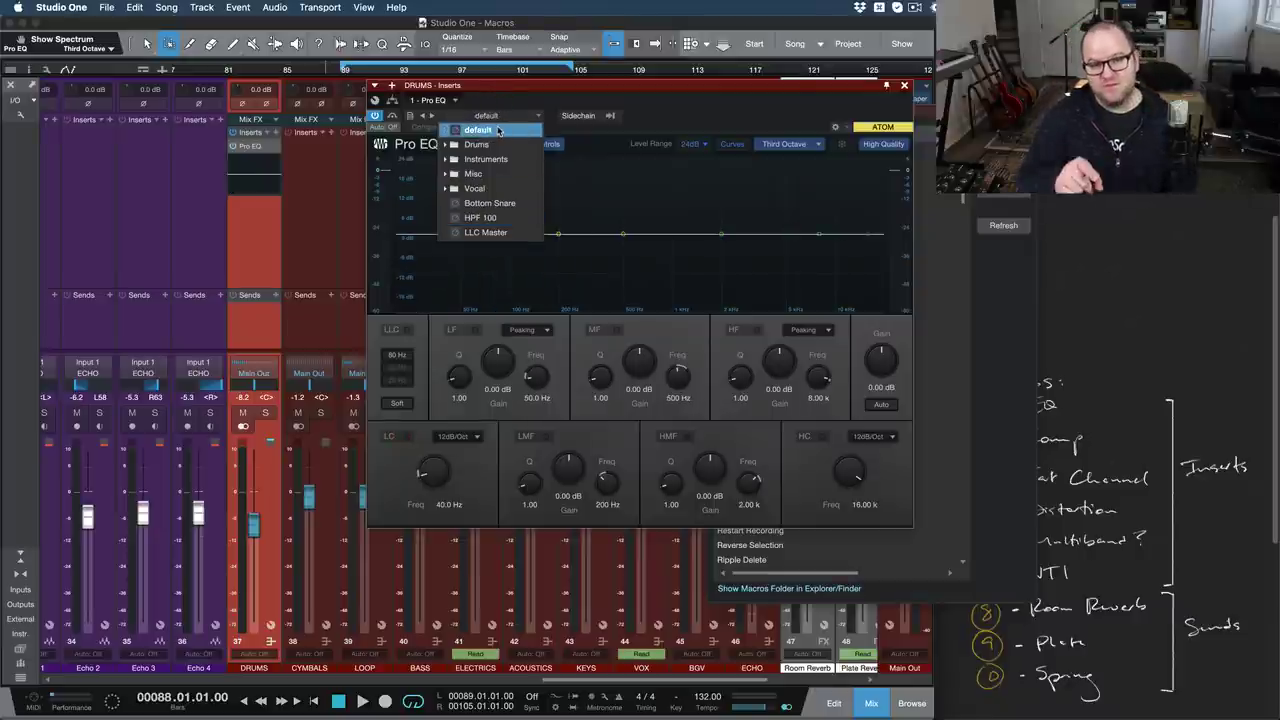
{"action": "left_click", "coordinate": [517, 218]}
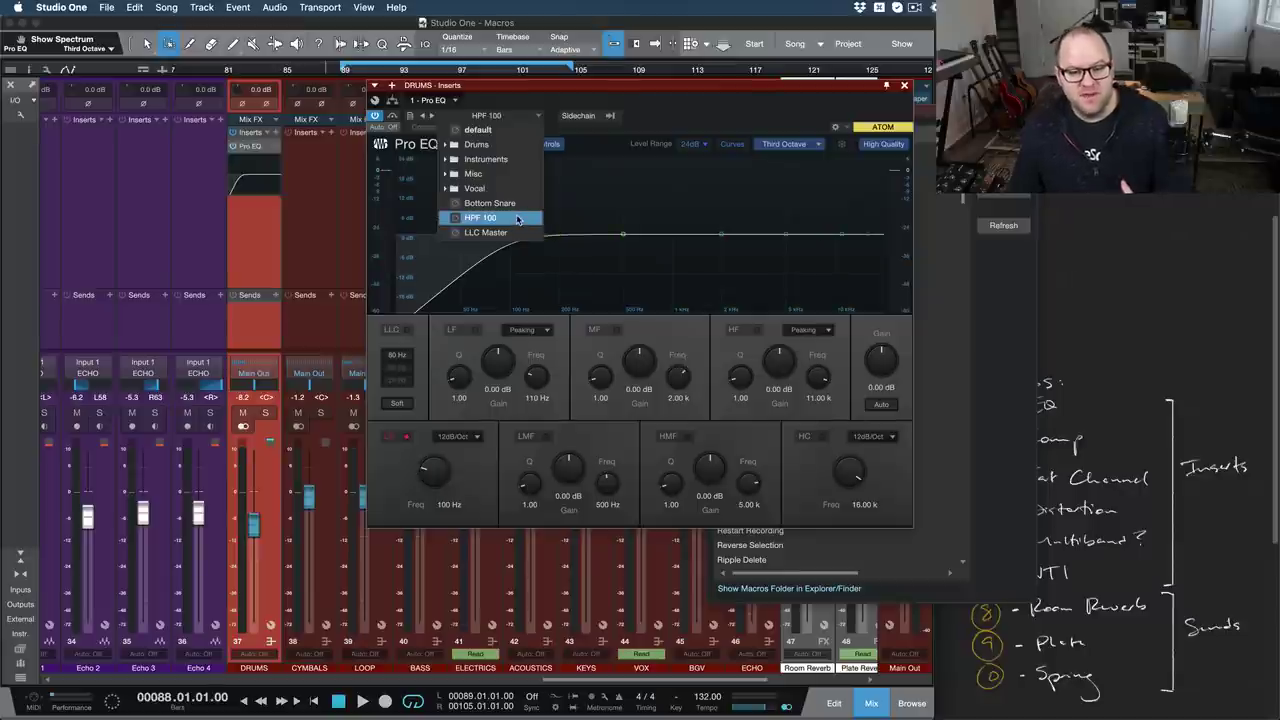
{"action": "left_click", "coordinate": [512, 205]}
{"action": "left_click", "coordinate": [497, 217]}
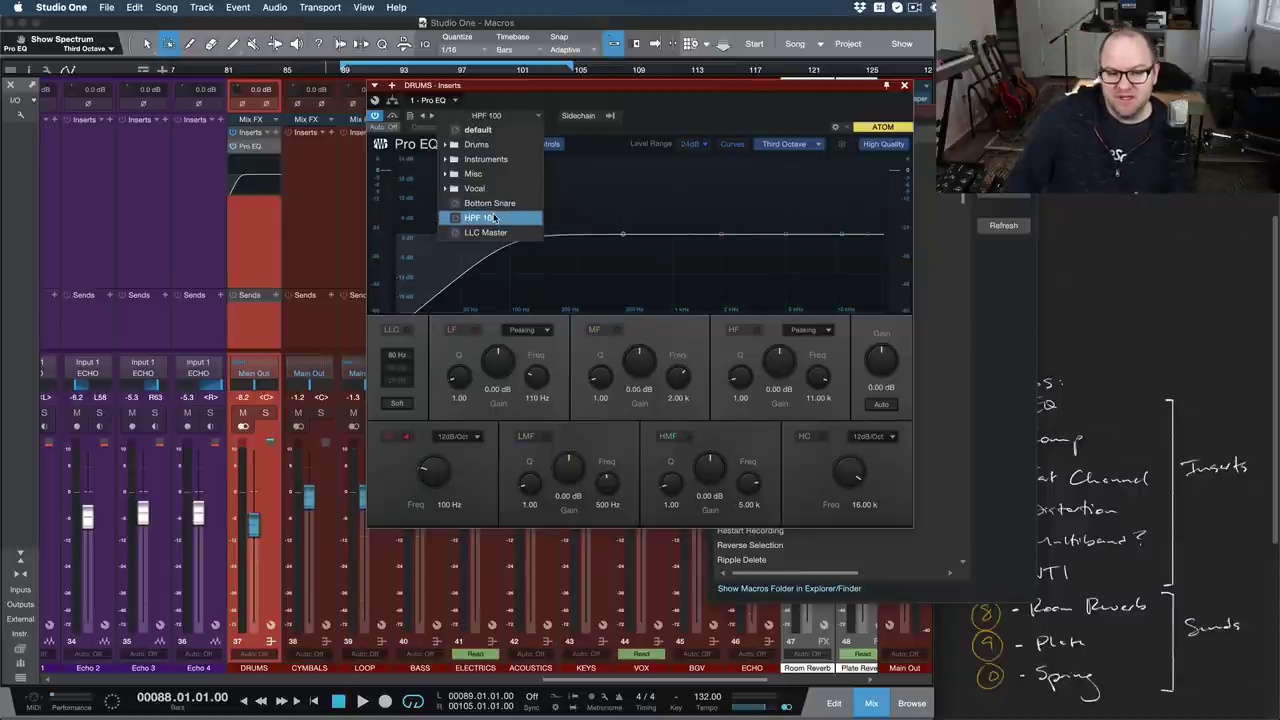
{"action": "left_click", "coordinate": [480, 130]}
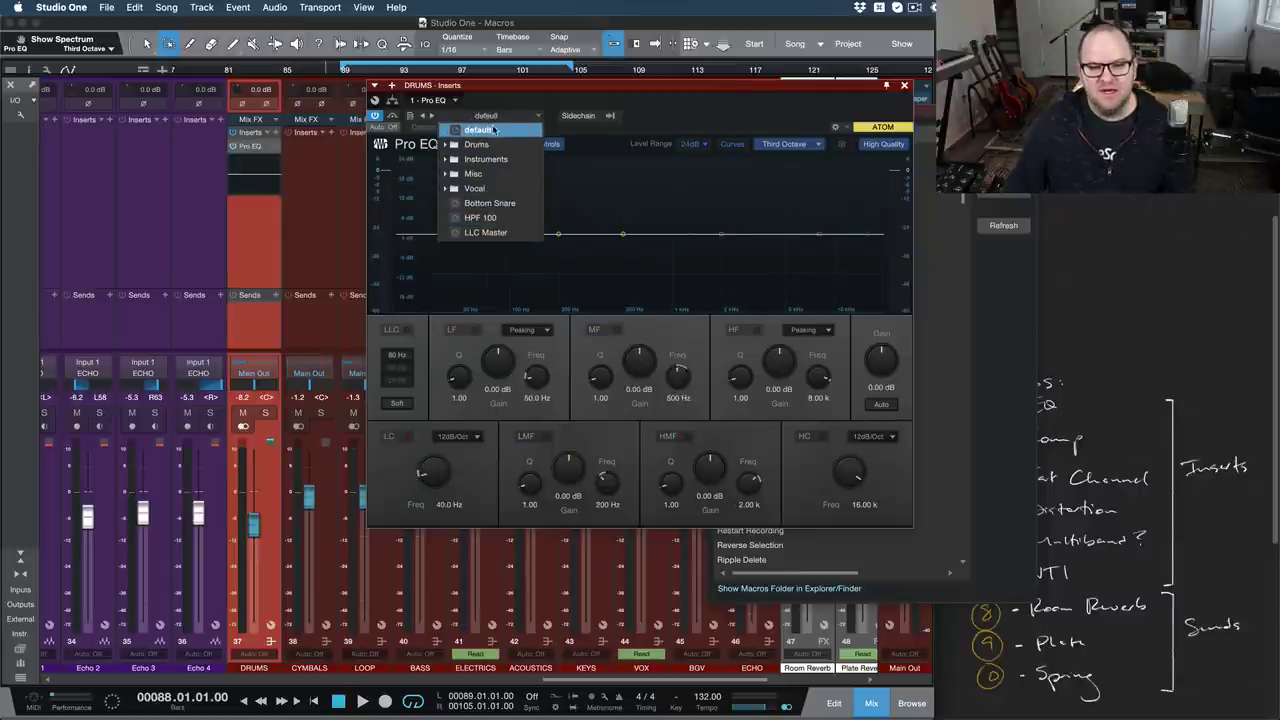
{"action": "left_click", "coordinate": [906, 89]}
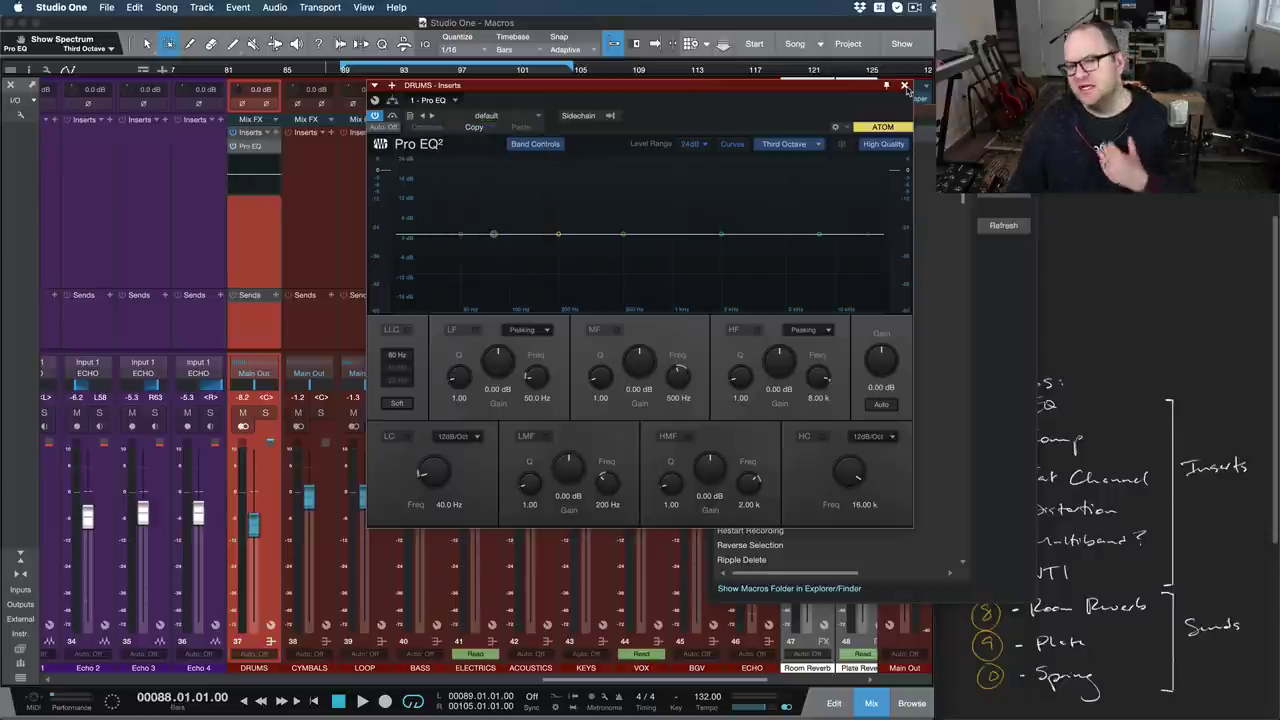
{"action": "left_click", "coordinate": [904, 86]}
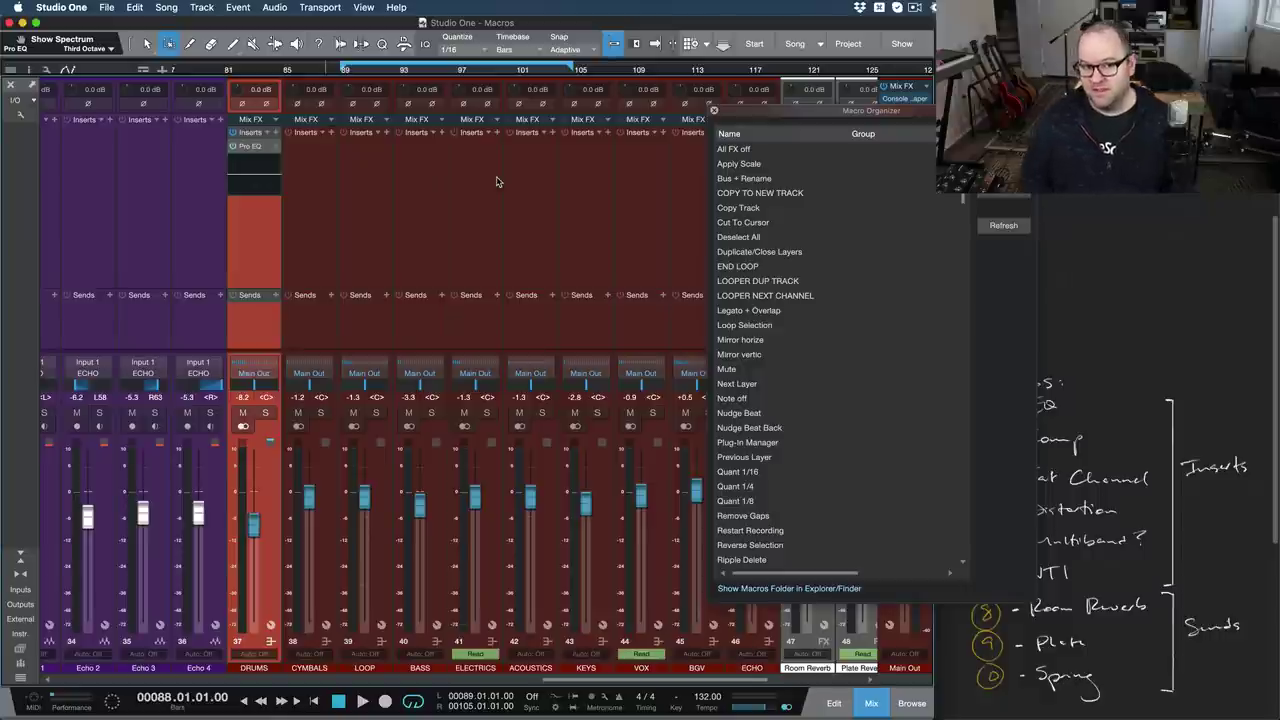
Start a new macro titled 'HPF'
{"action": "left_click", "coordinate": [1003, 140]}
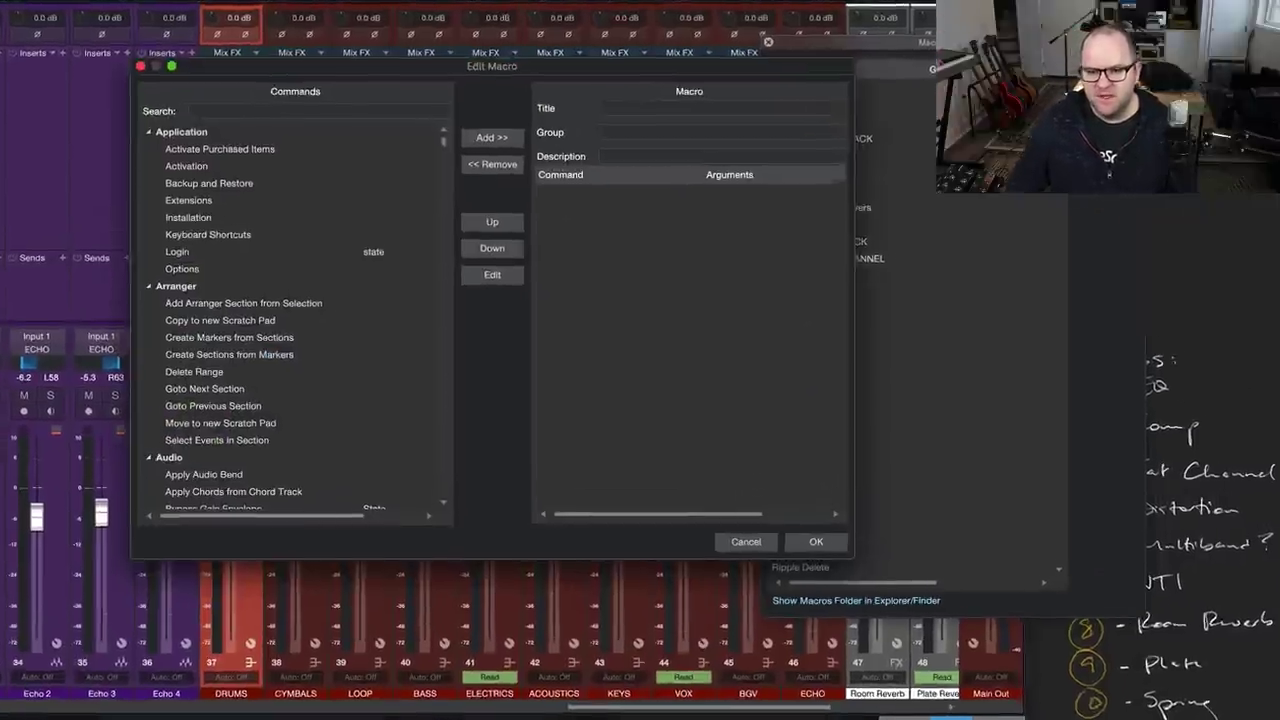
{"action": "left_click", "coordinate": [687, 154]}
{"action": "type", "text": "HPF"}
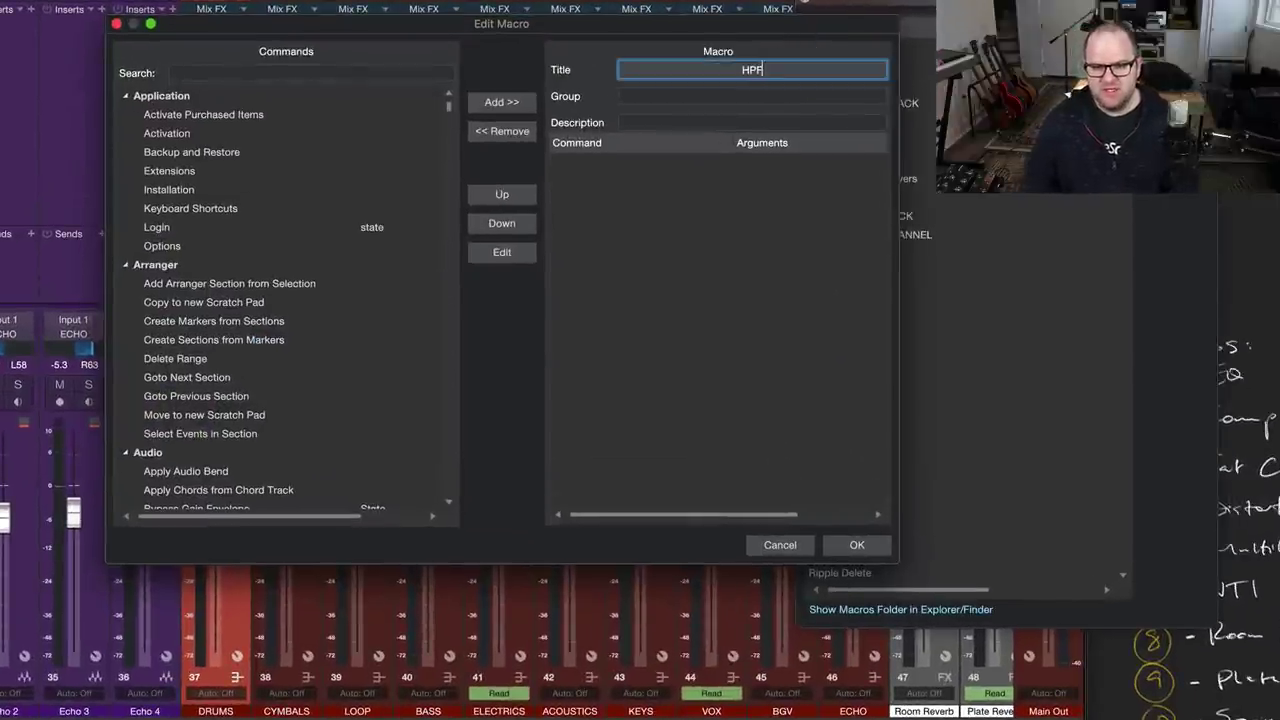
{"action": "left_click", "coordinate": [752, 96]}
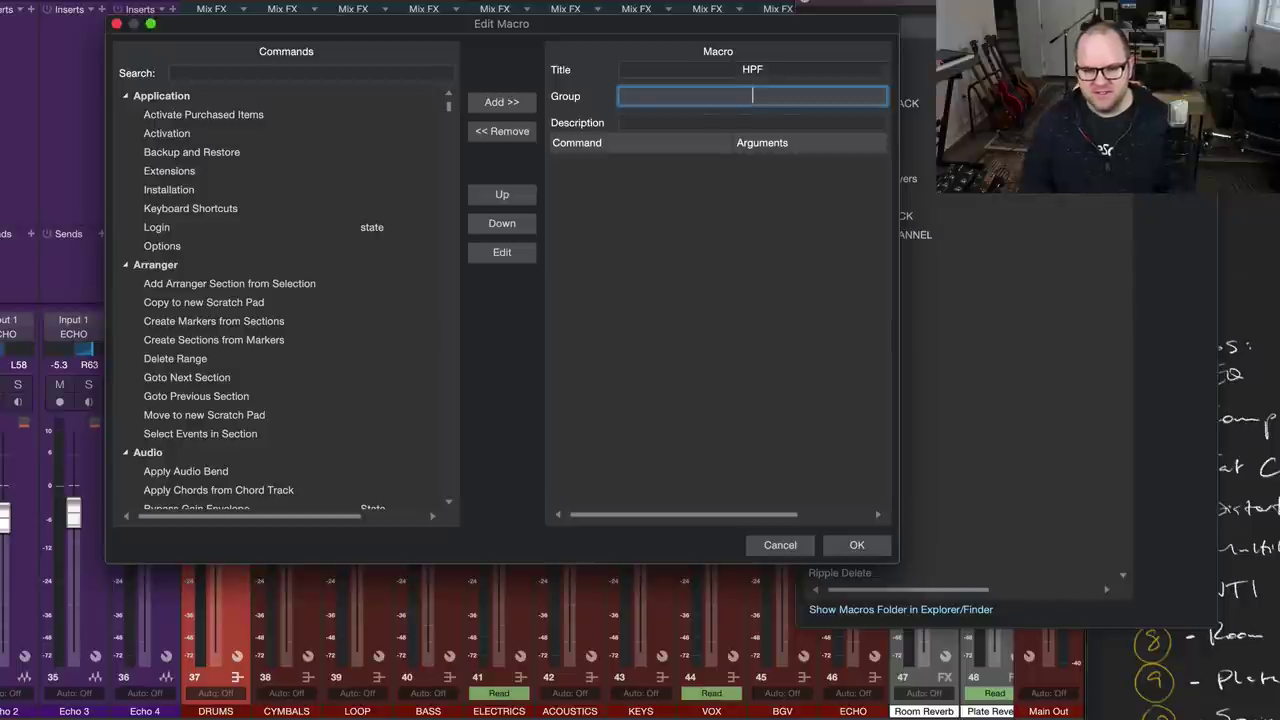
Search 'insert' and add Add Insert to Selected Channels to the HPF macro
{"action": "left_click", "coordinate": [314, 72]}
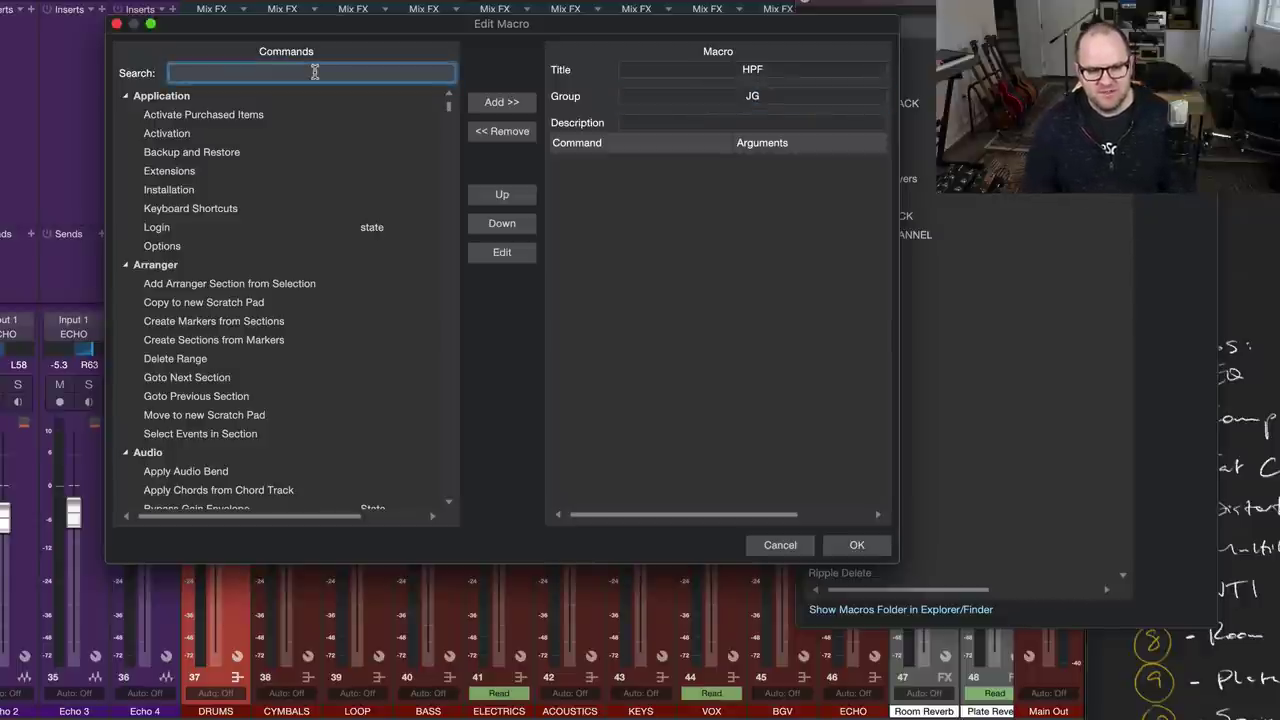
{"action": "type", "text": "add p"}
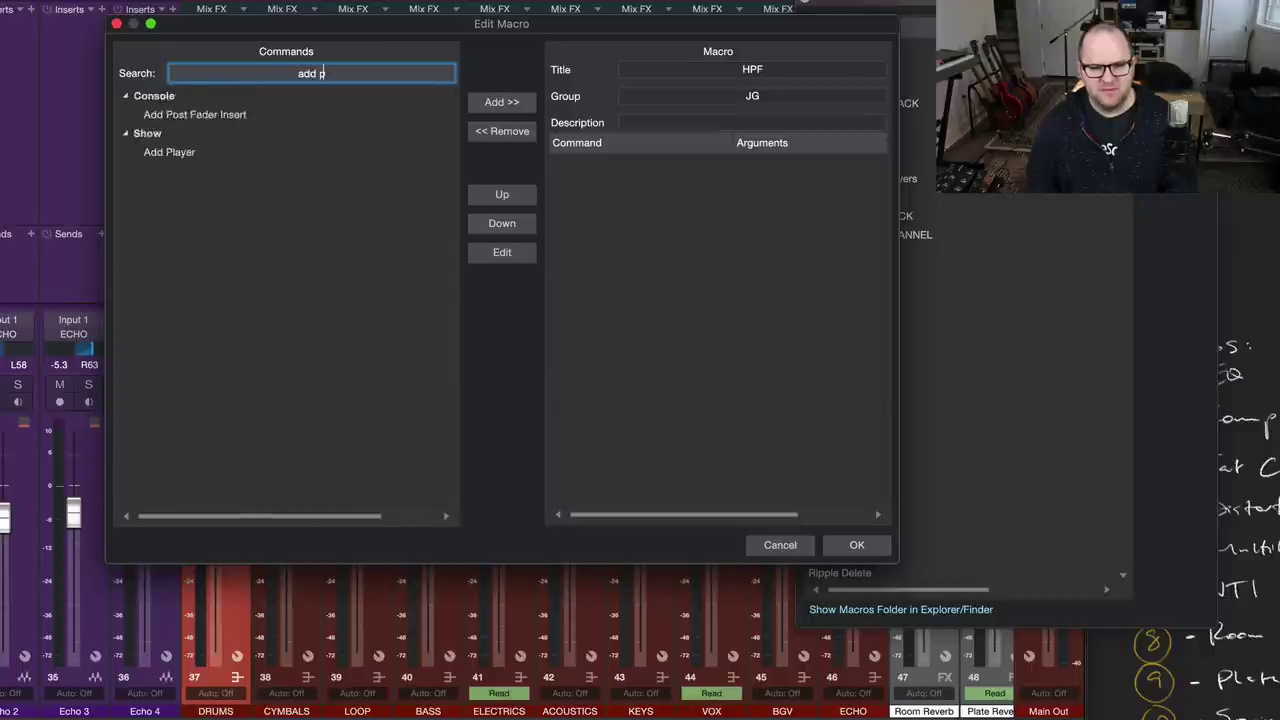
{"action": "type", "text": "ro"}
{"action": "key", "text": "super+a"}
{"action": "key", "text": "BackSpace"}
{"action": "type", "text": "pro eq"}
{"action": "key", "text": "super+a"}
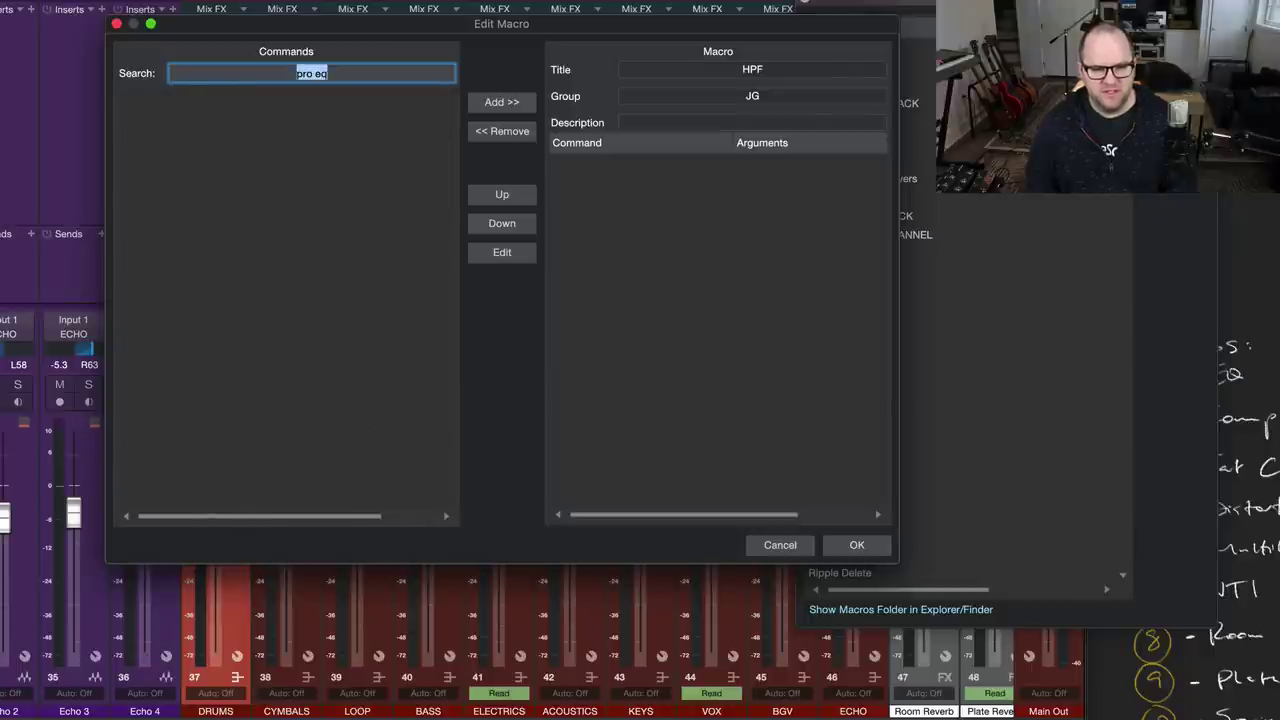
{"action": "key", "text": "BackSpace"}
{"action": "type", "text": "insert"}
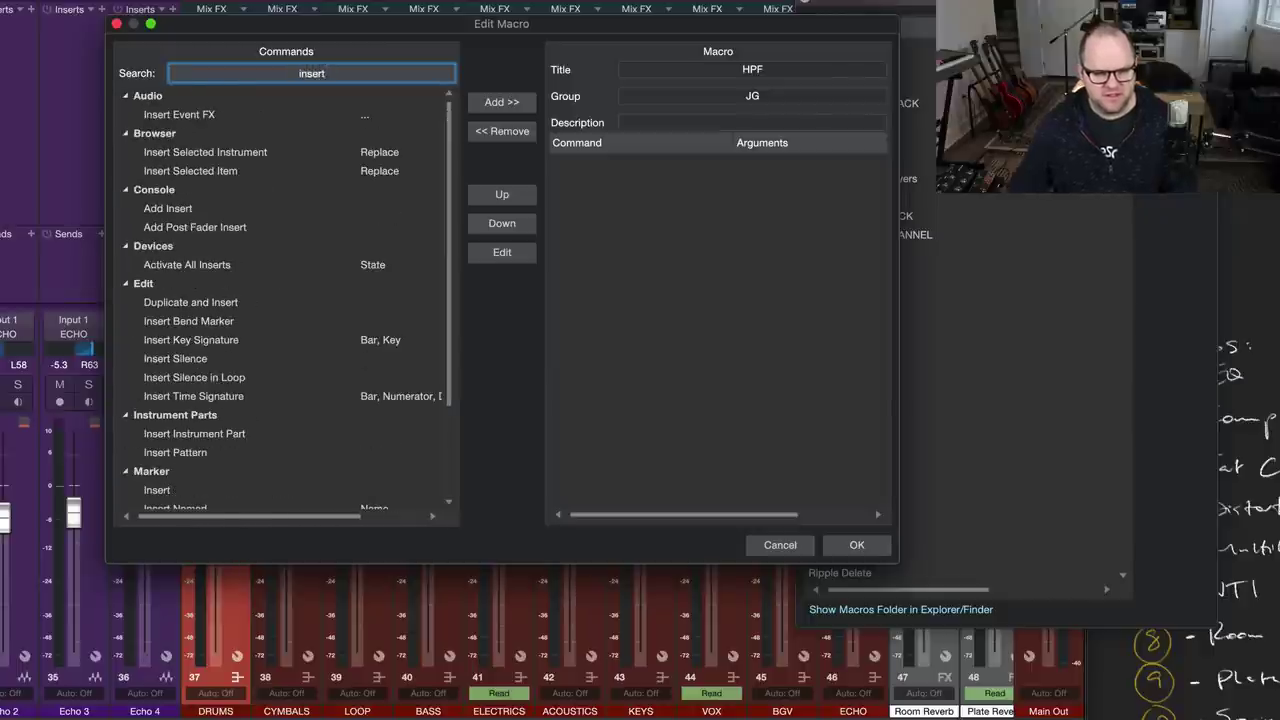
{"action": "scroll", "coordinate": [268, 322], "scroll_direction": "down", "scroll_amount": 5}
{"action": "key", "text": "super+a"}
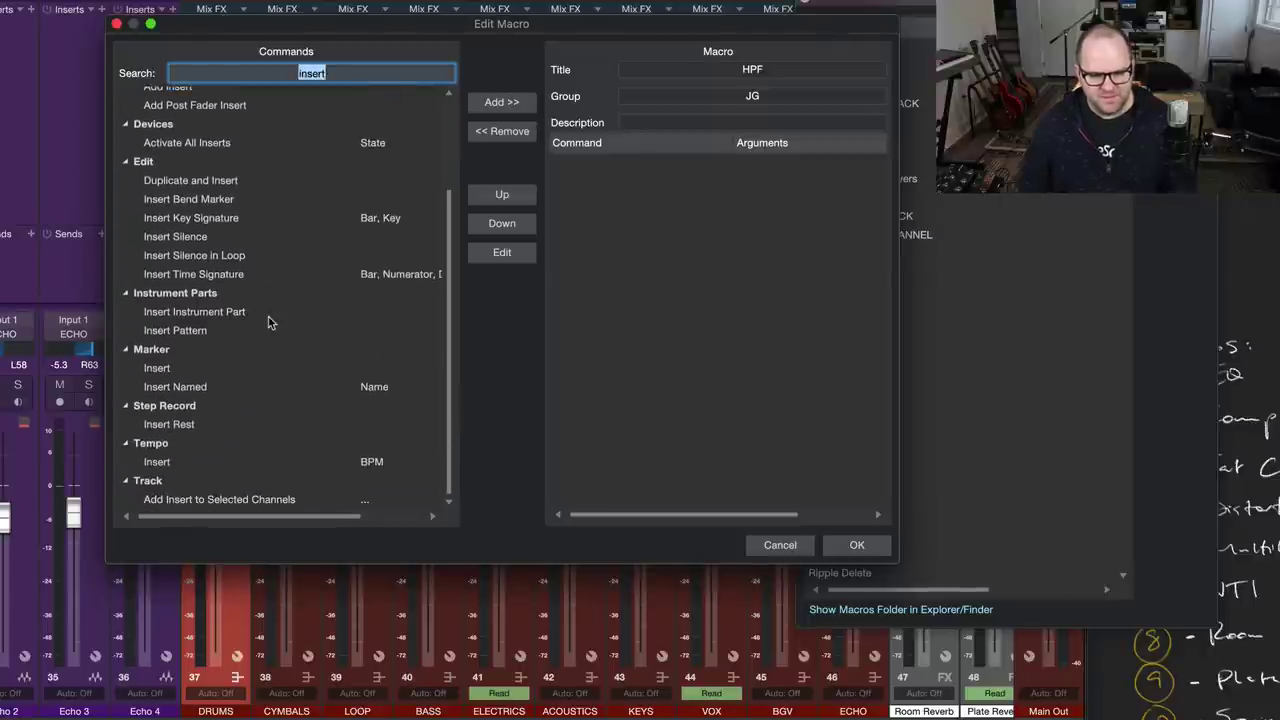
{"action": "left_click", "coordinate": [290, 499]}
{"action": "left_click", "coordinate": [509, 104]}
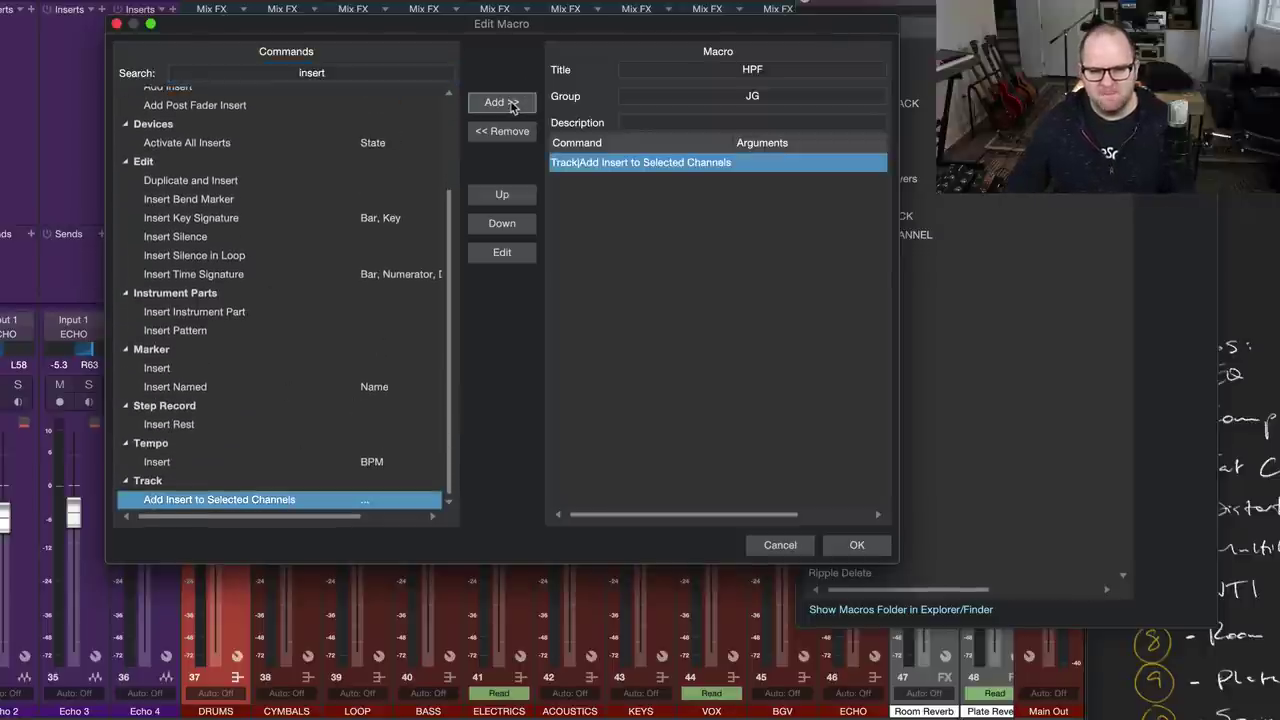
Set the insert command to a single Pro EQ device with the HPF 100 preset
{"action": "double_click", "coordinate": [644, 165]}
{"action": "left_click", "coordinate": [705, 106]}
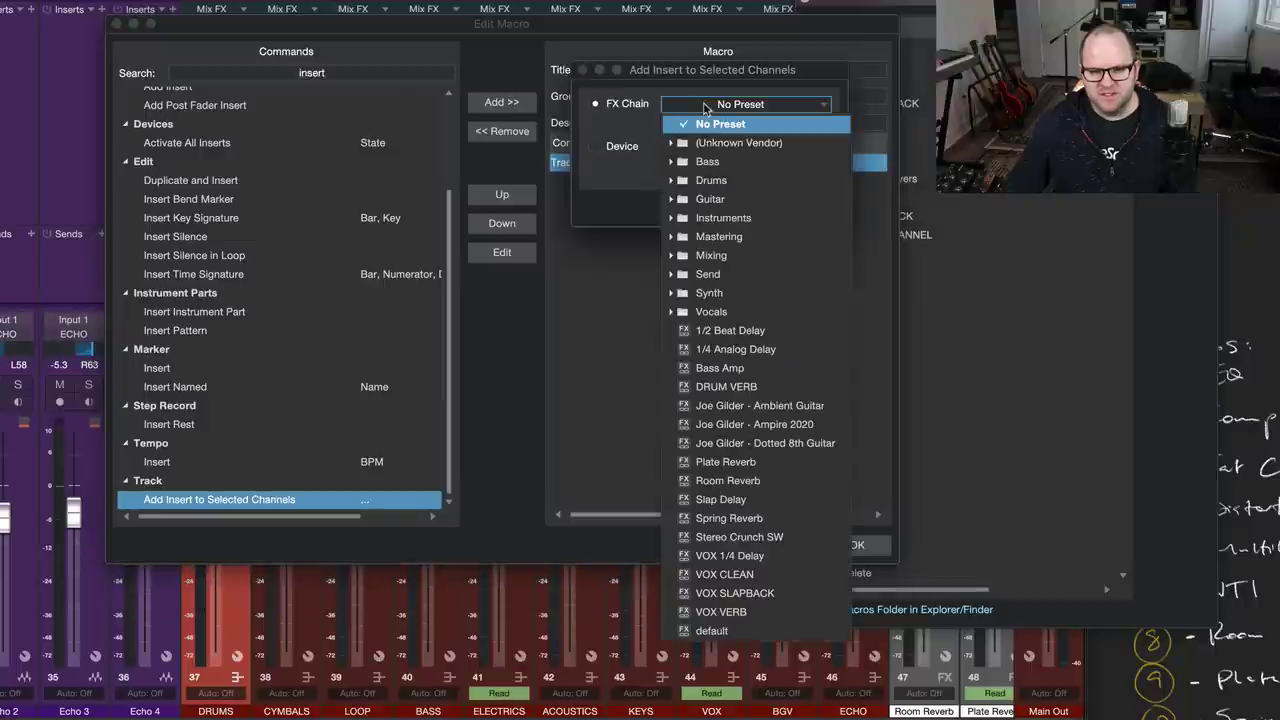
{"action": "left_click", "coordinate": [641, 128]}
{"action": "left_click", "coordinate": [627, 155]}
{"action": "left_click", "coordinate": [688, 150]}
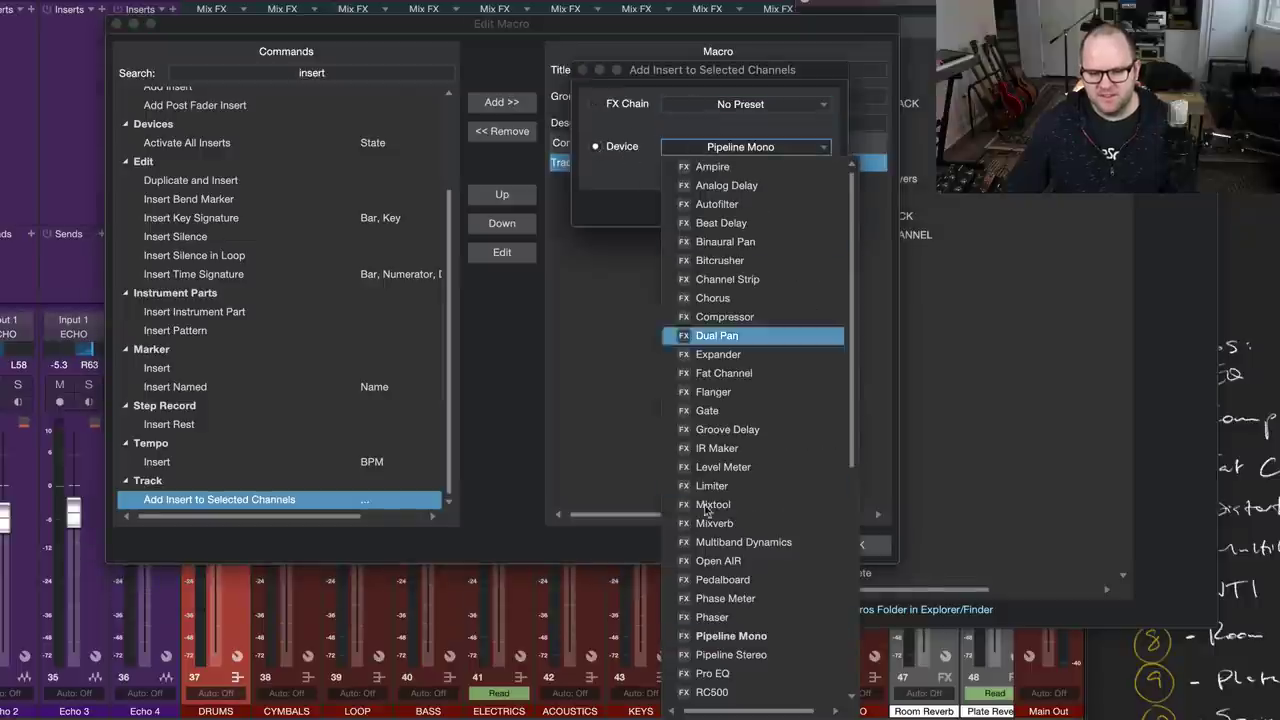
{"action": "left_click", "coordinate": [712, 673]}
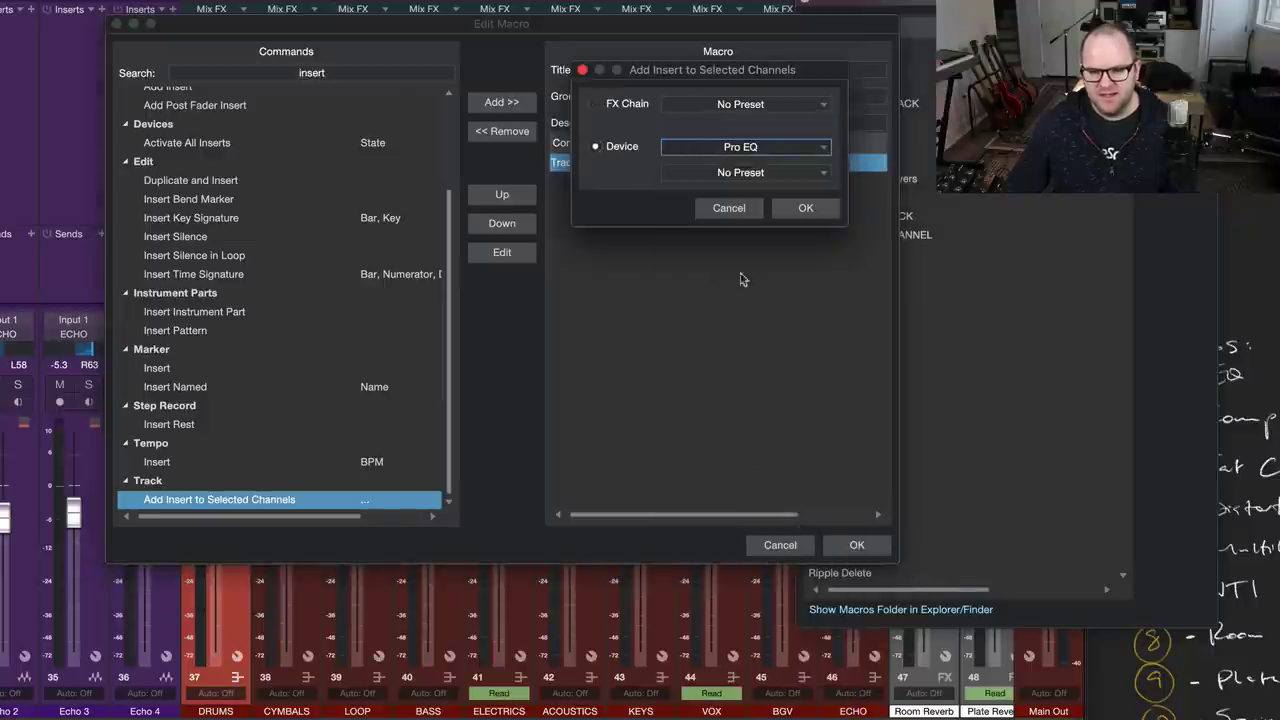
{"action": "left_click", "coordinate": [745, 172]}
{"action": "left_click", "coordinate": [741, 310]}
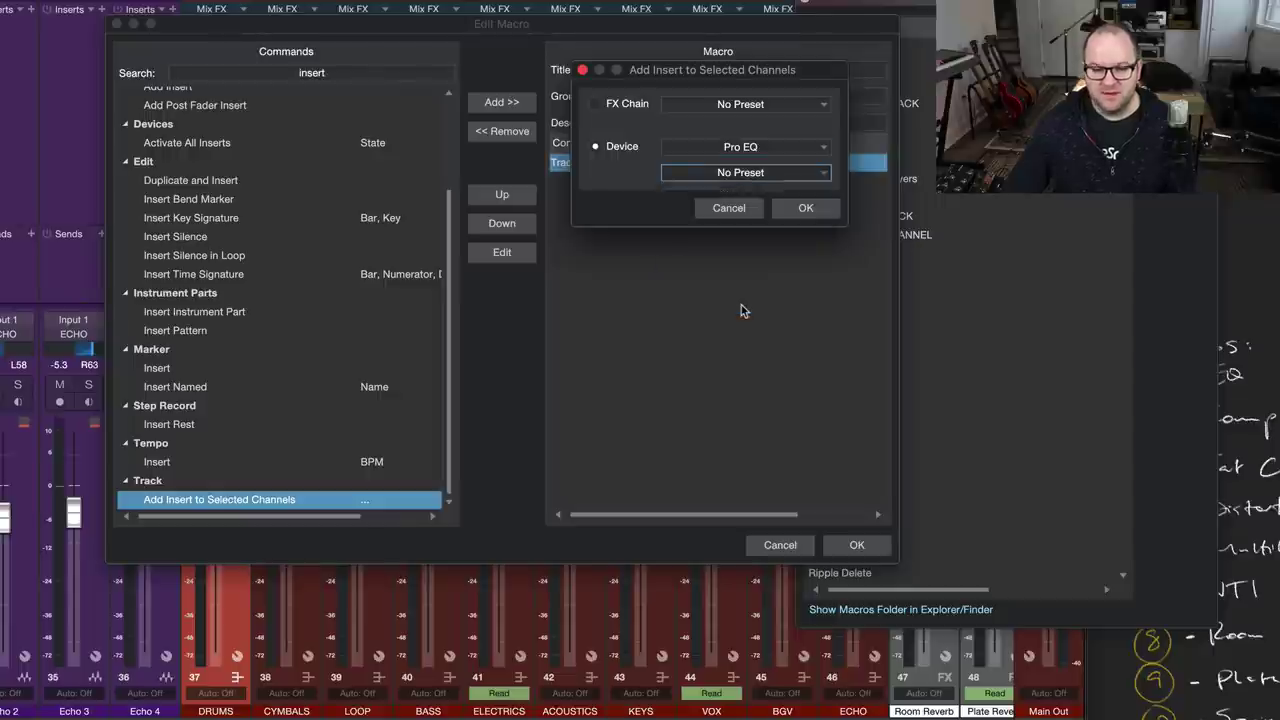
{"action": "left_click", "coordinate": [806, 208]}
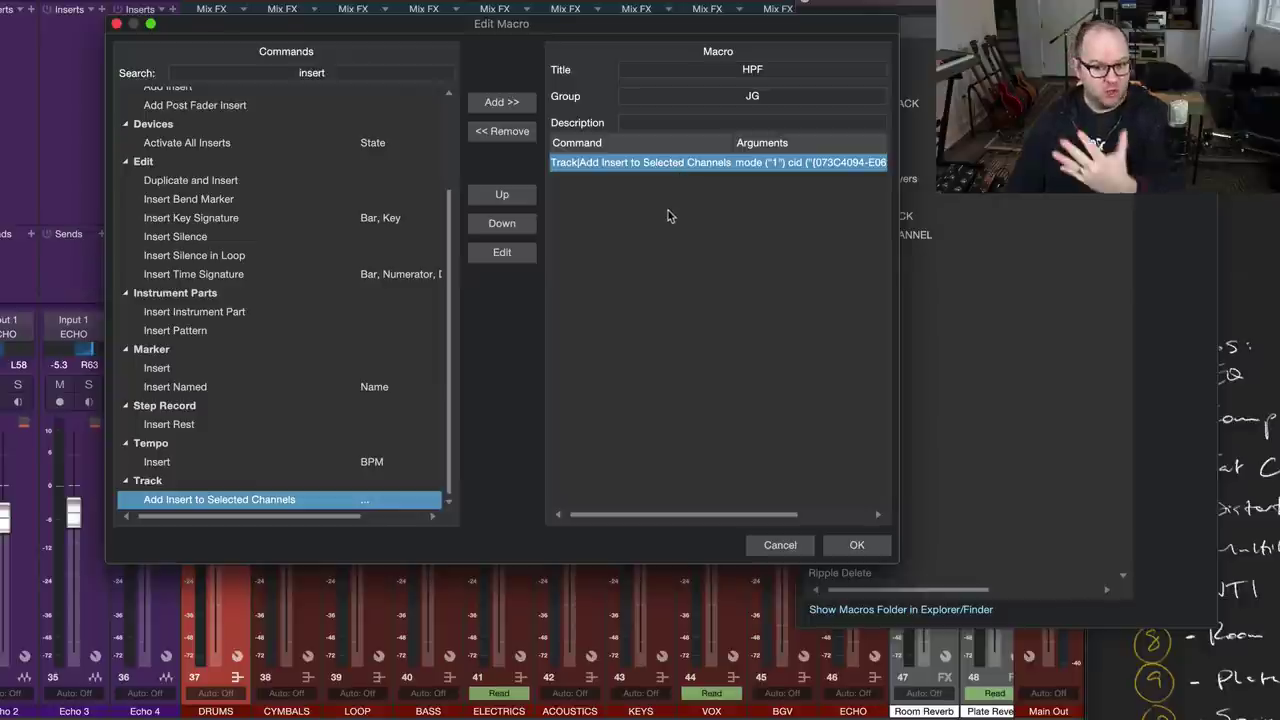
Save the HPF macro and bind Ctrl+Alt+1 to it in Keyboard Shortcuts
{"action": "left_click", "coordinate": [857, 544]}
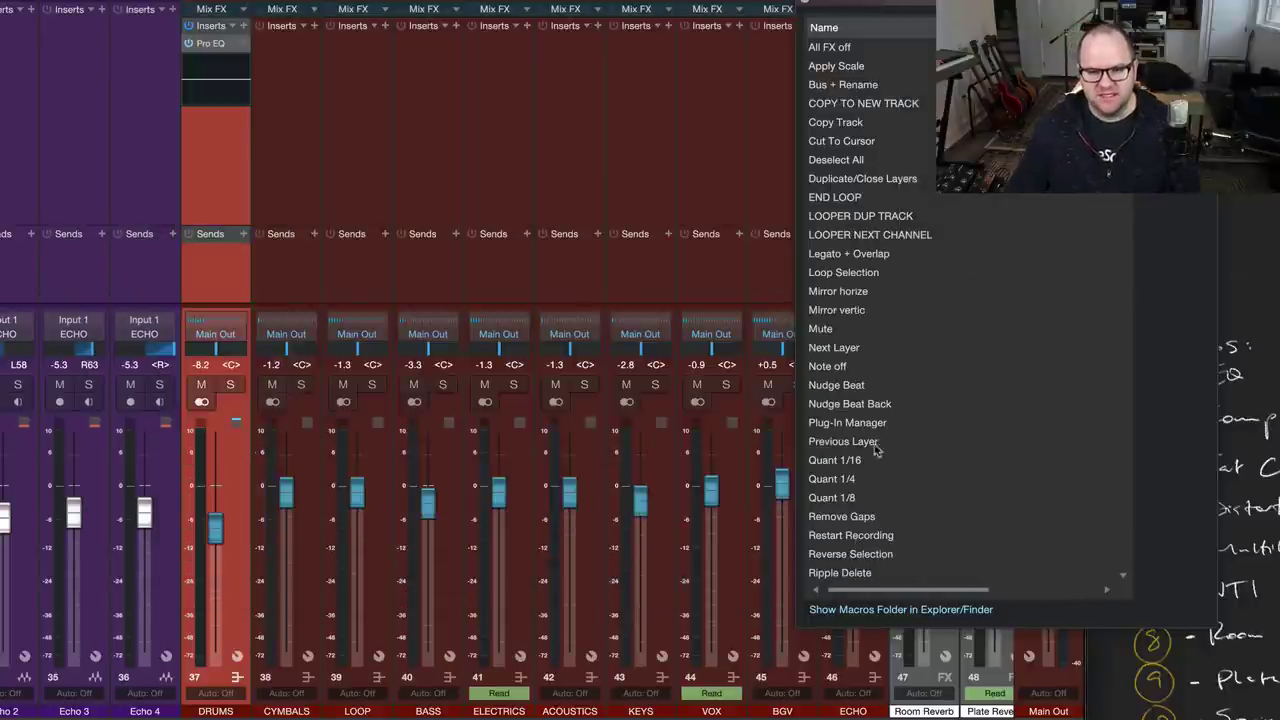
{"action": "key", "text": "super+comma"}
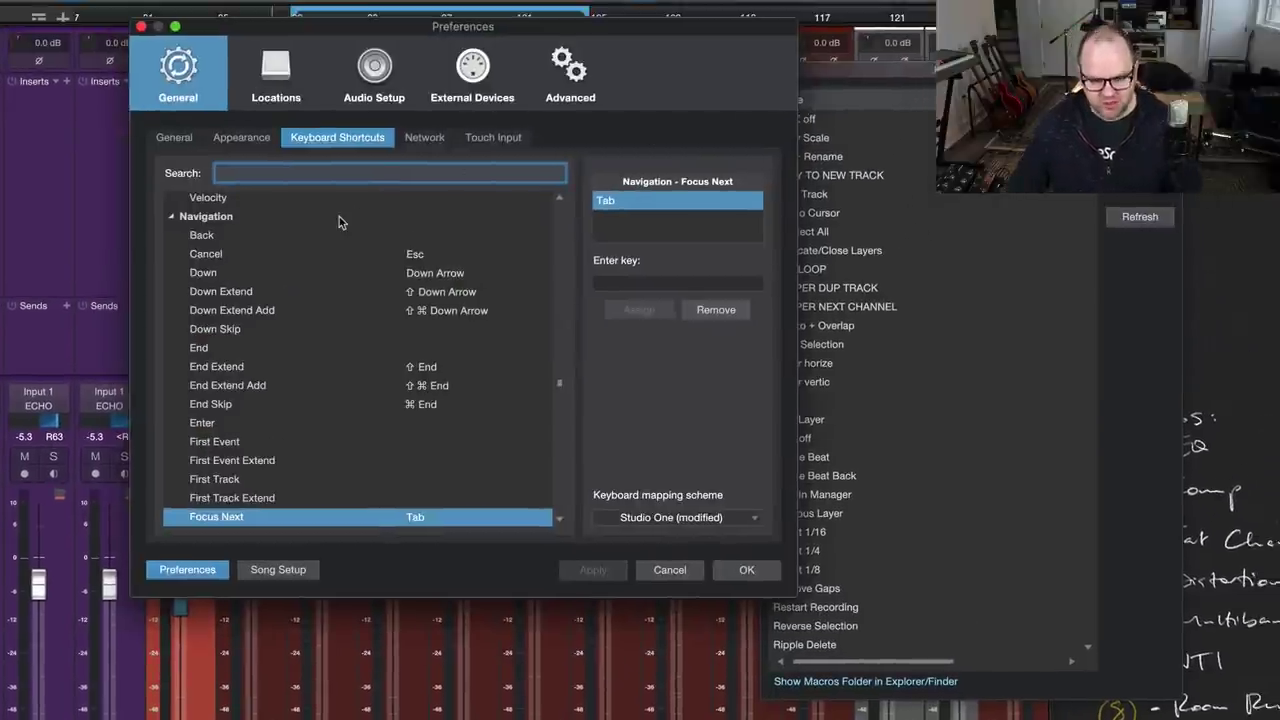
{"action": "type", "text": "hpf"}
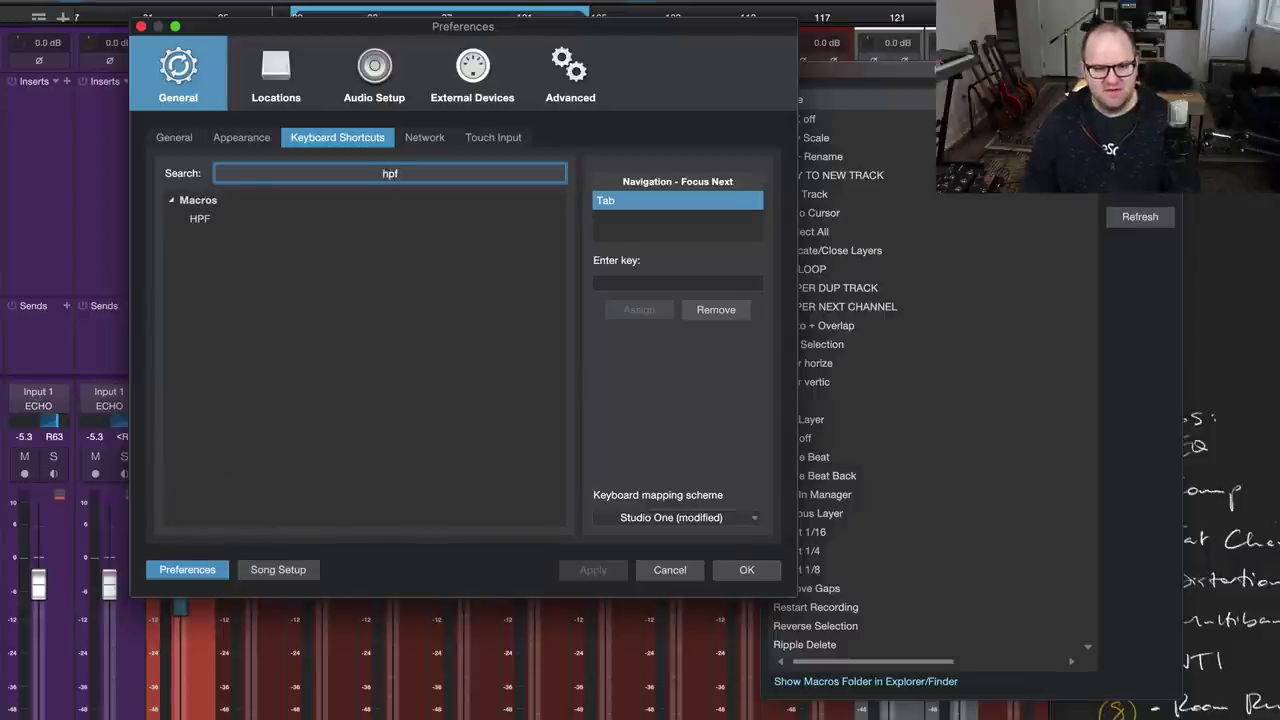
{"action": "left_click", "coordinate": [238, 218]}
{"action": "left_click", "coordinate": [660, 285]}
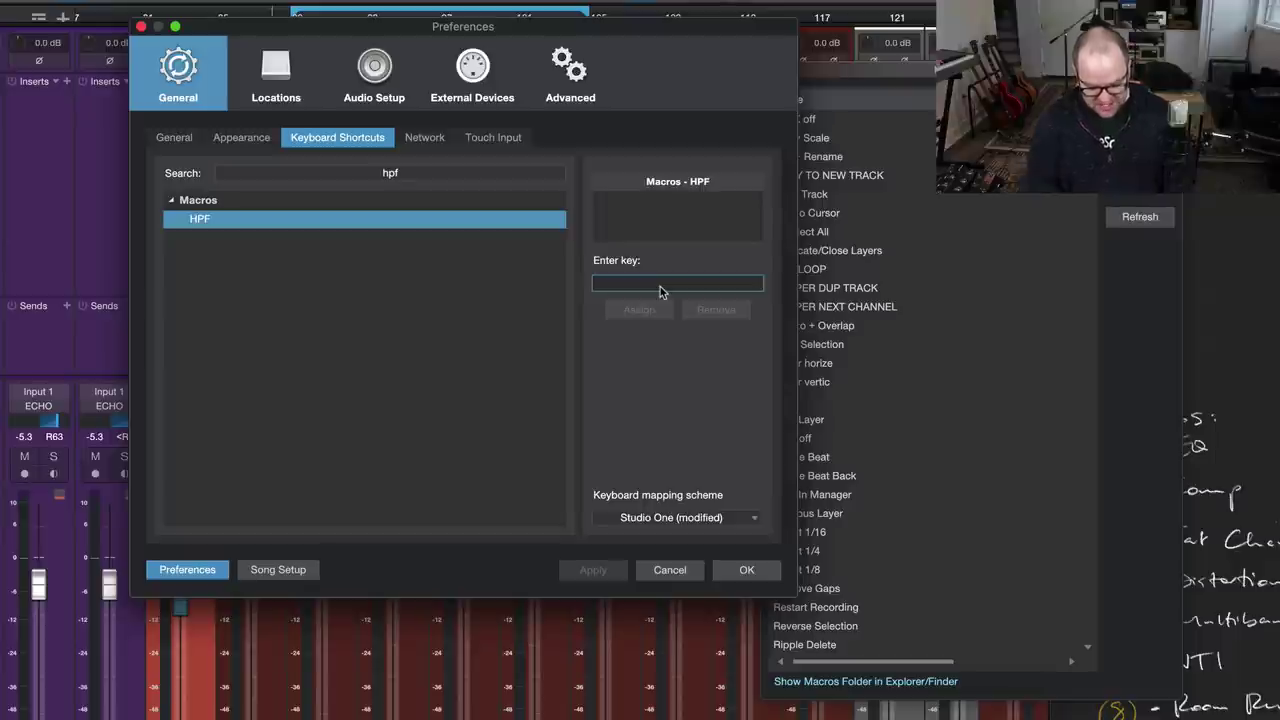
{"action": "key", "text": "ctrl+alt+1"}
{"action": "left_click", "coordinate": [645, 309]}
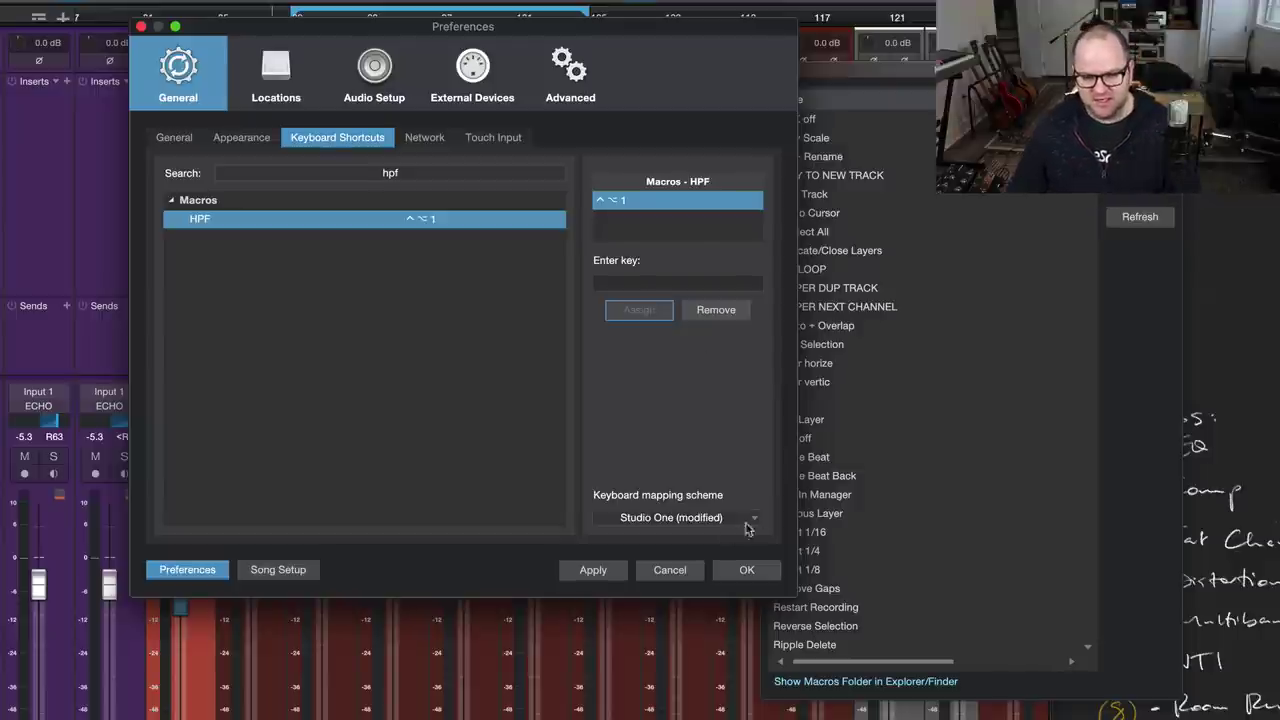
{"action": "left_click", "coordinate": [612, 570]}
{"action": "left_click", "coordinate": [750, 575]}
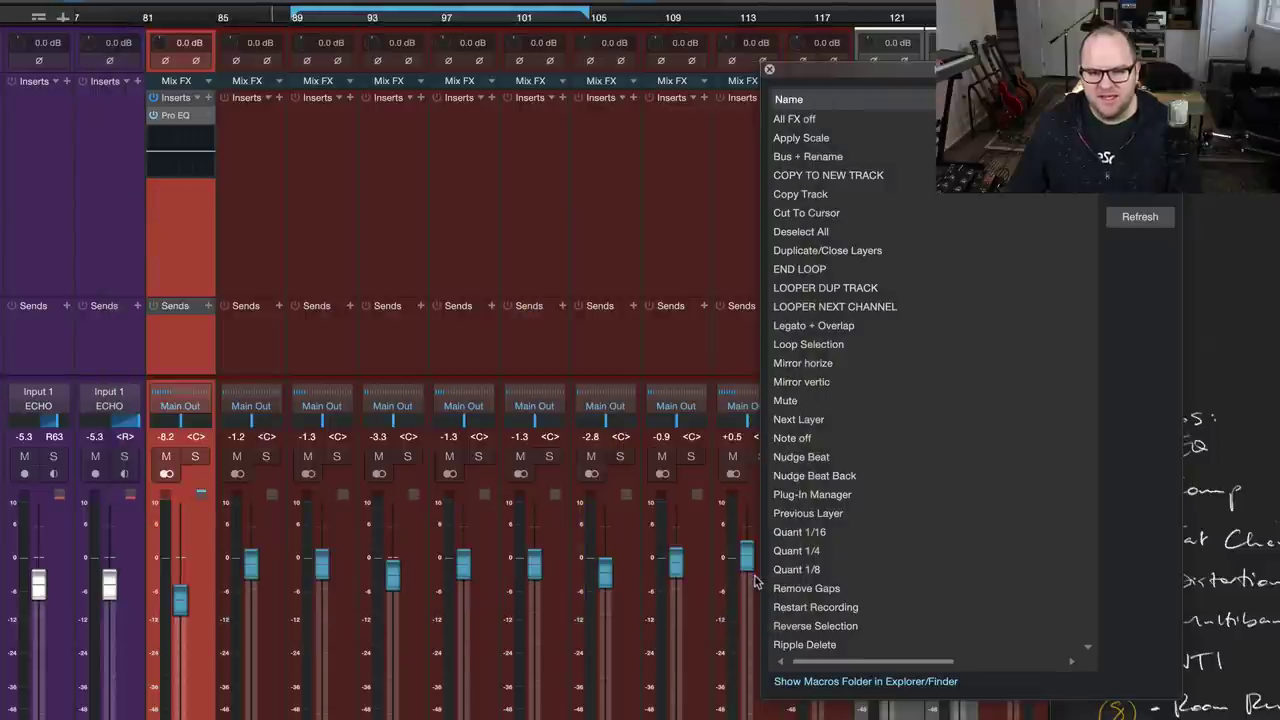
Run the HPF macro on the Drums, Cymbals and Loop channels
{"action": "left_click", "coordinate": [178, 210]}
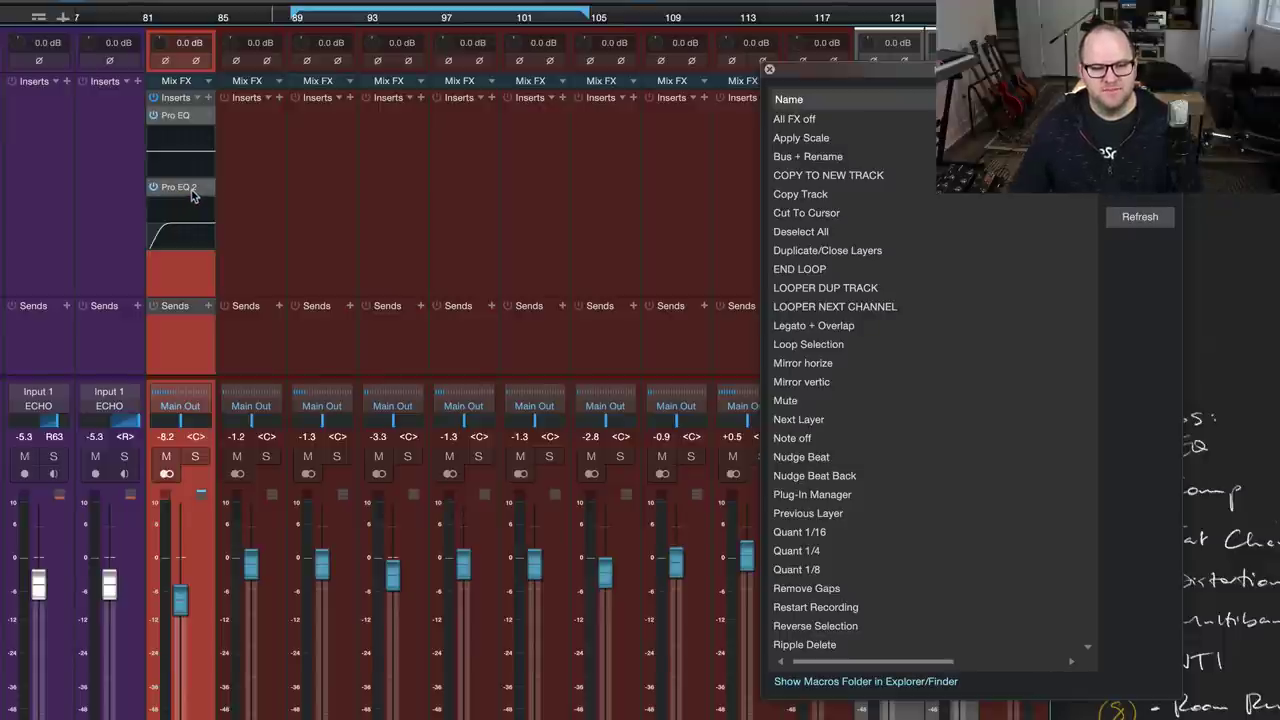
{"action": "left_click", "coordinate": [253, 150]}
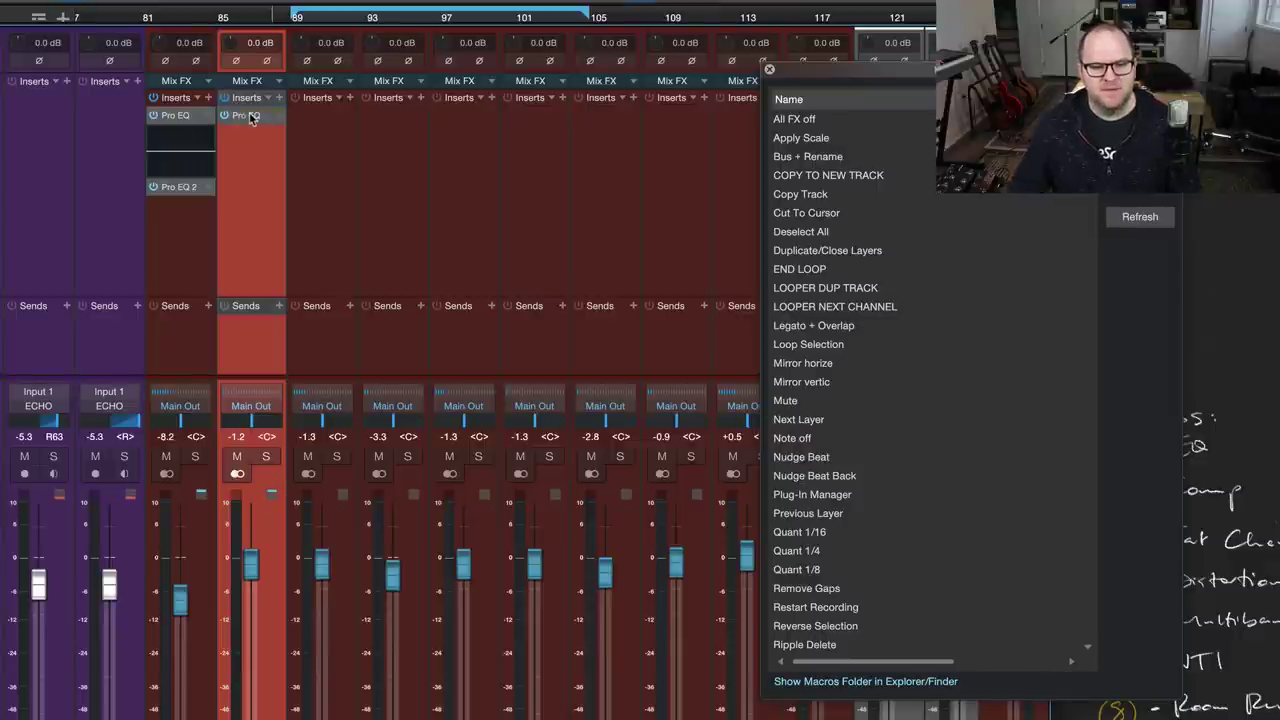
{"action": "left_click", "coordinate": [251, 117]}
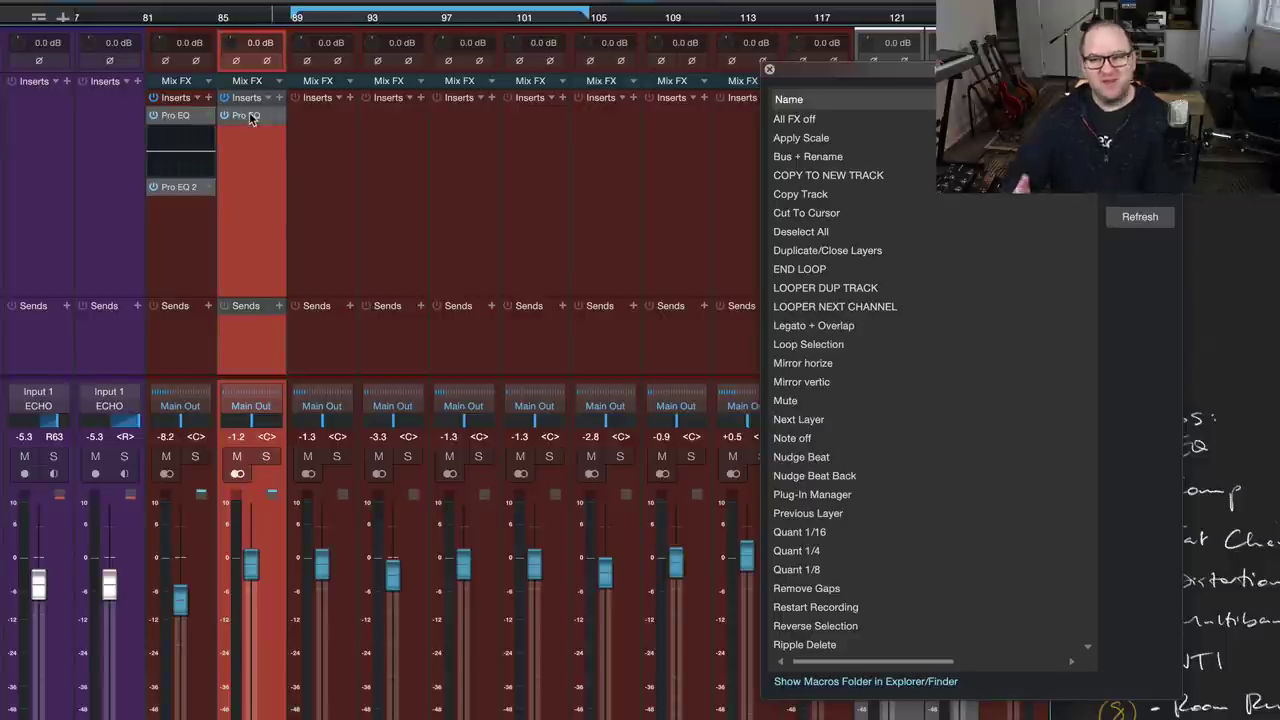
{"action": "left_click_drag", "start_coordinate": [251, 117], "coordinate": [313, 152]}
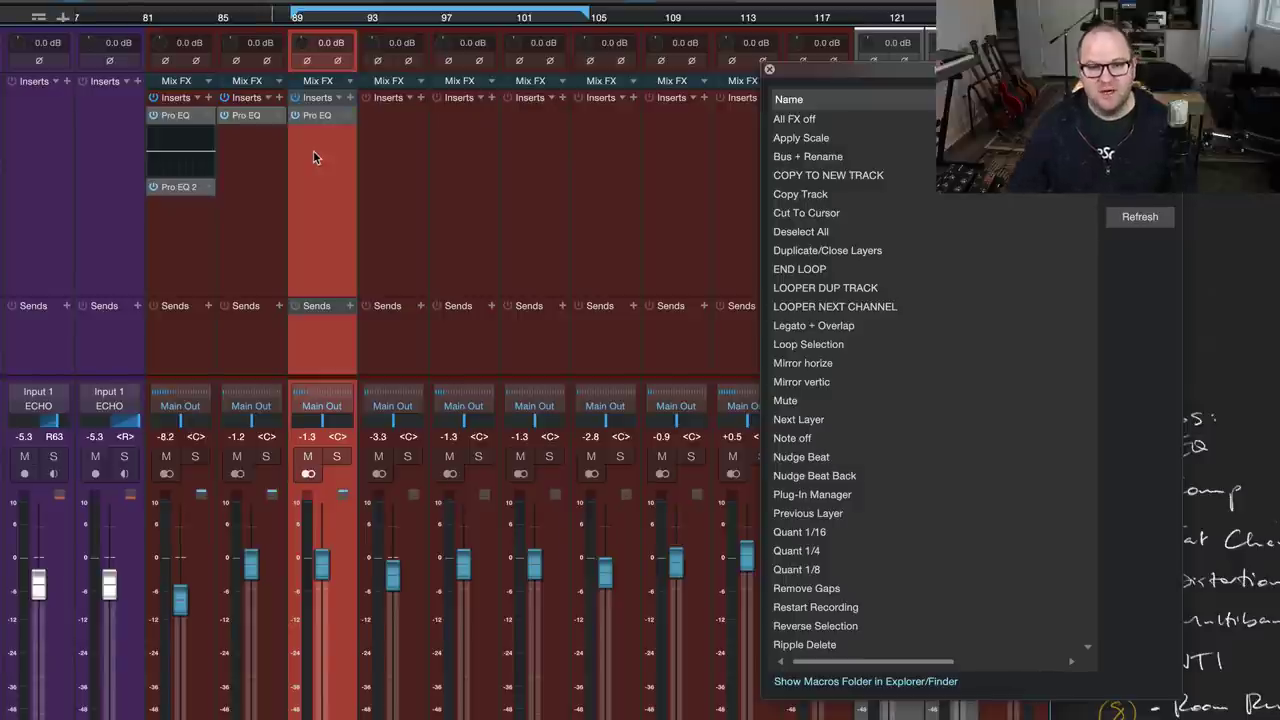
Select all three channels and remove their Pro EQ inserts, then target Drums' Pro EQ 2
{"action": "left_click", "coordinate": [269, 170], "text": "shift"}
{"action": "left_click", "coordinate": [192, 213], "text": "shift"}
{"action": "right_click", "coordinate": [200, 122]}
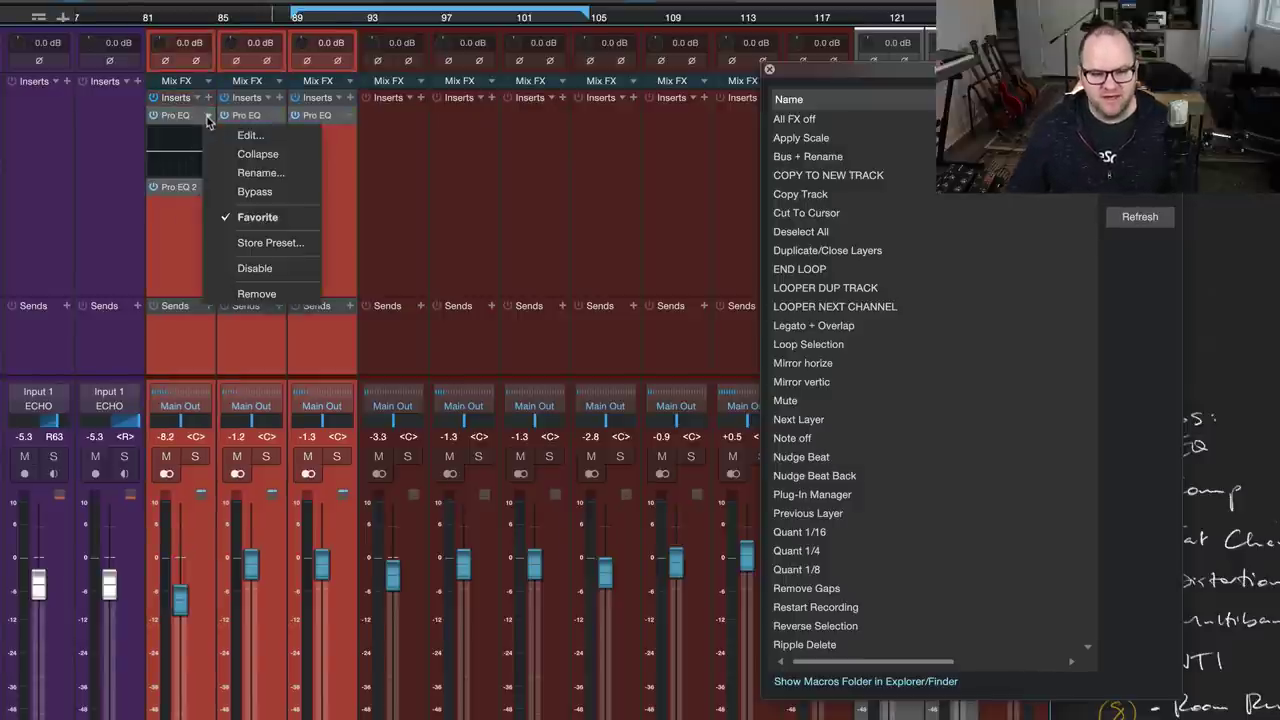
{"action": "left_click", "coordinate": [277, 288]}
{"action": "left_click", "coordinate": [200, 117]}
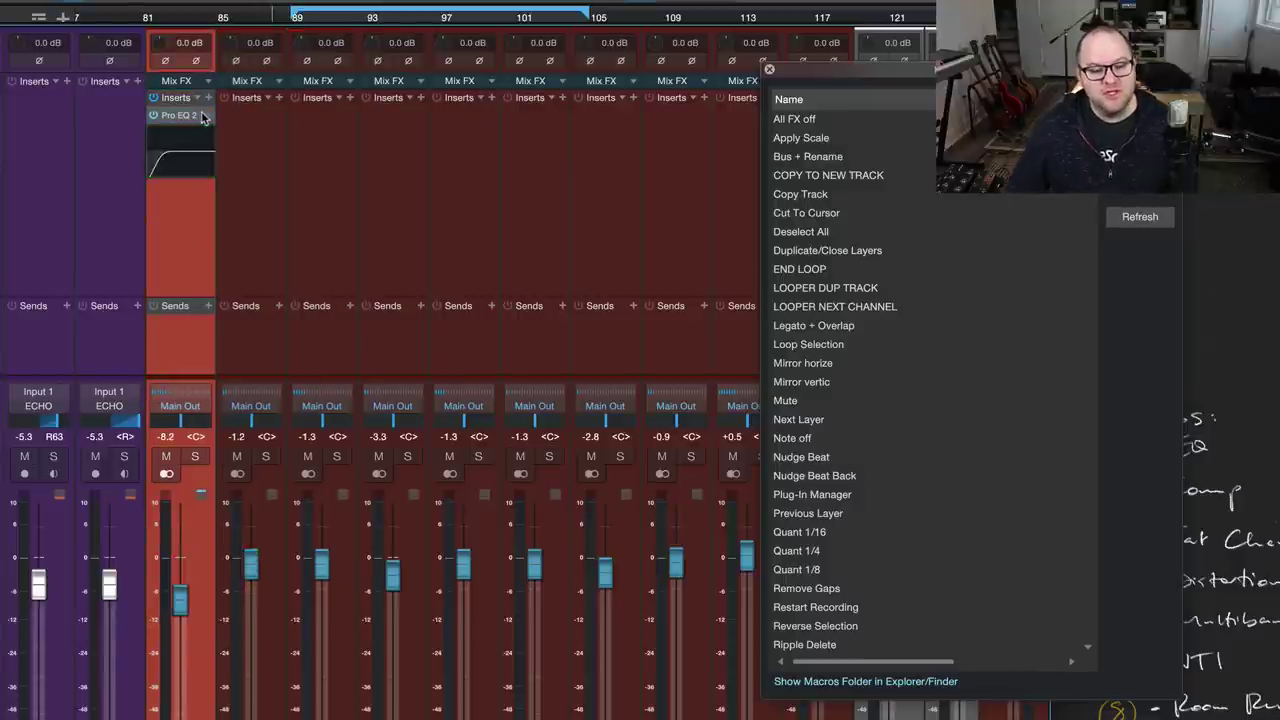
{"action": "right_click", "coordinate": [200, 117]}
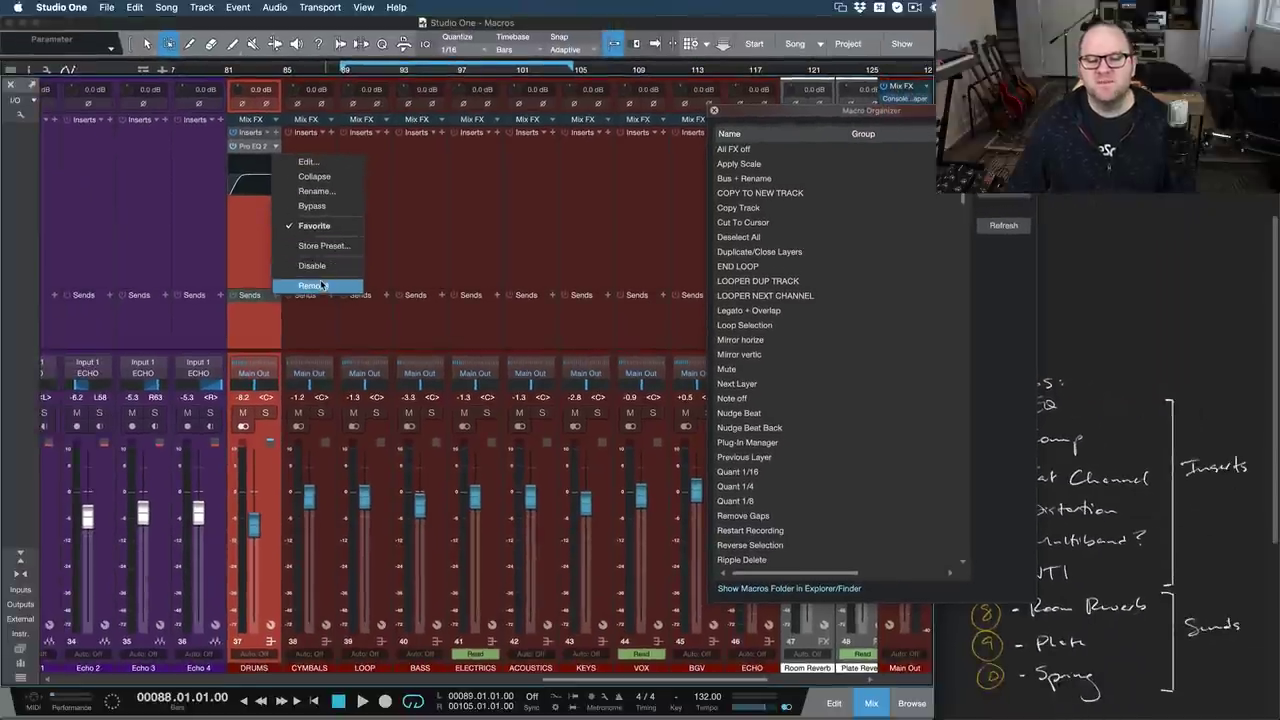
Remove Pro EQ 2 from Drums and drag the Macro Organizer fully into view
{"action": "left_click", "coordinate": [322, 286]}
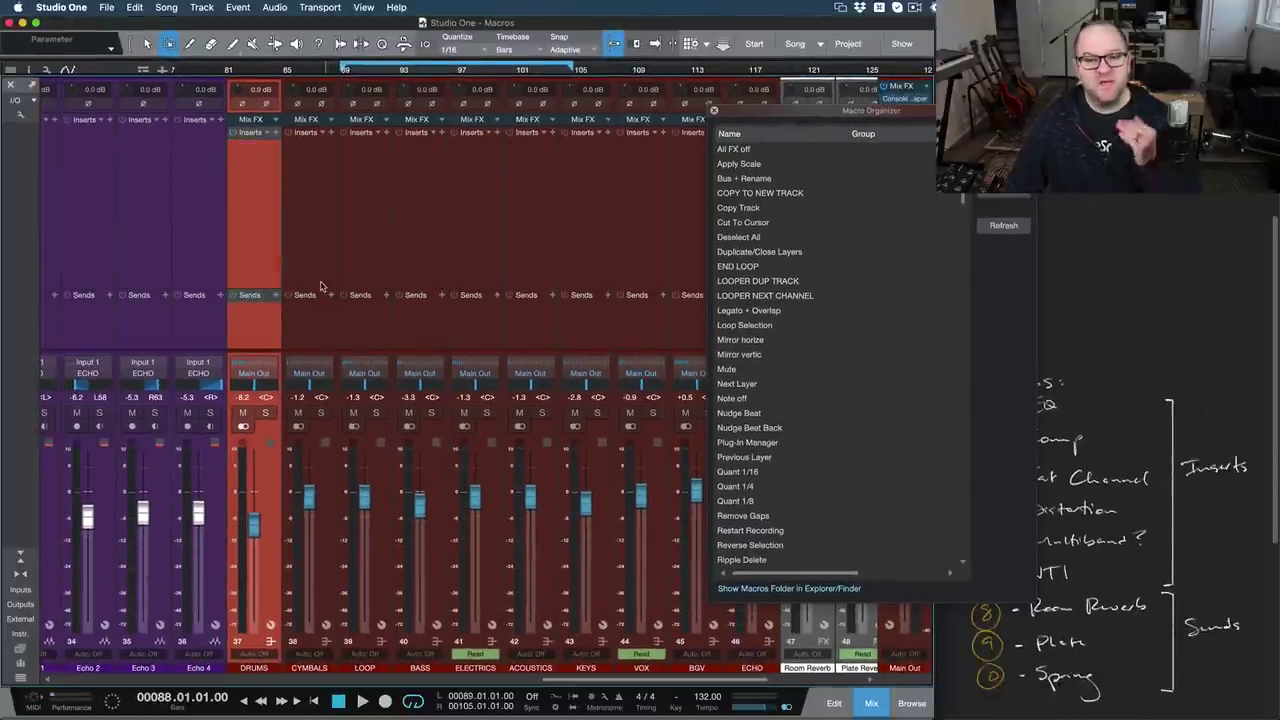
{"action": "left_click_drag", "start_coordinate": [904, 110], "coordinate": [741, 91]}
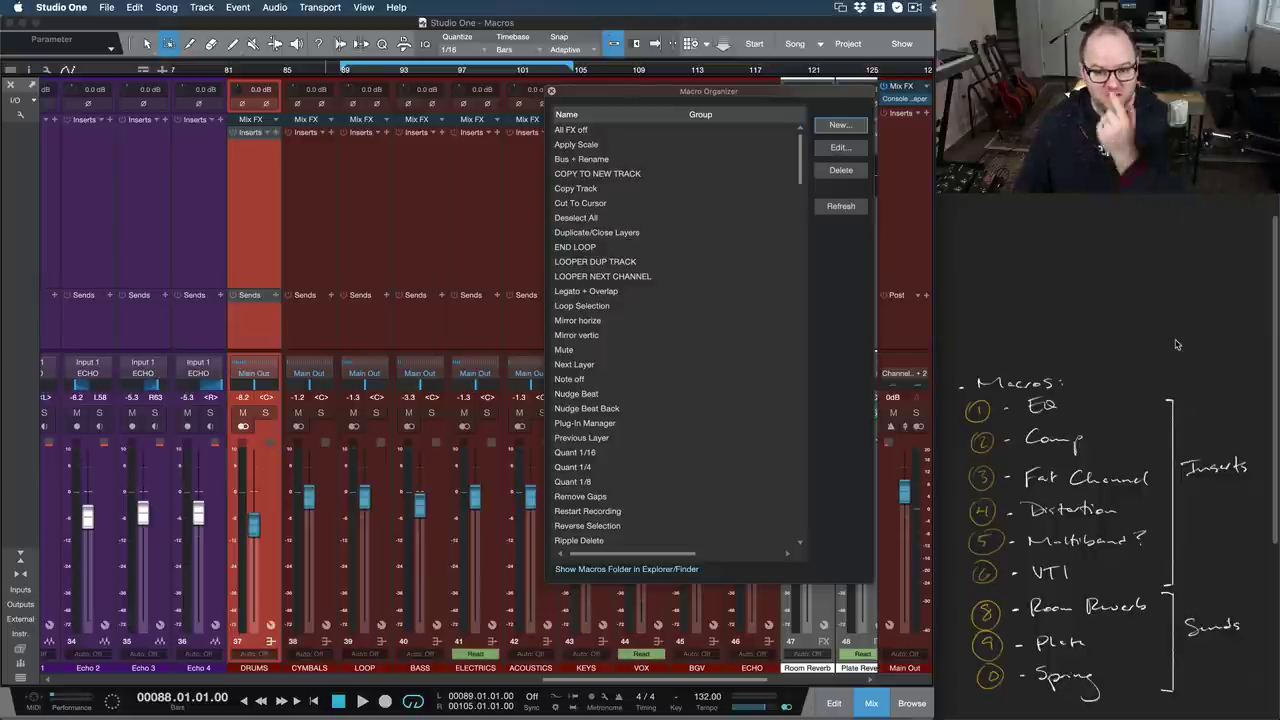
Close the Macro Organizer and insert VT1 from the Effects browser onto the Drums channel
{"action": "left_click", "coordinate": [550, 91]}
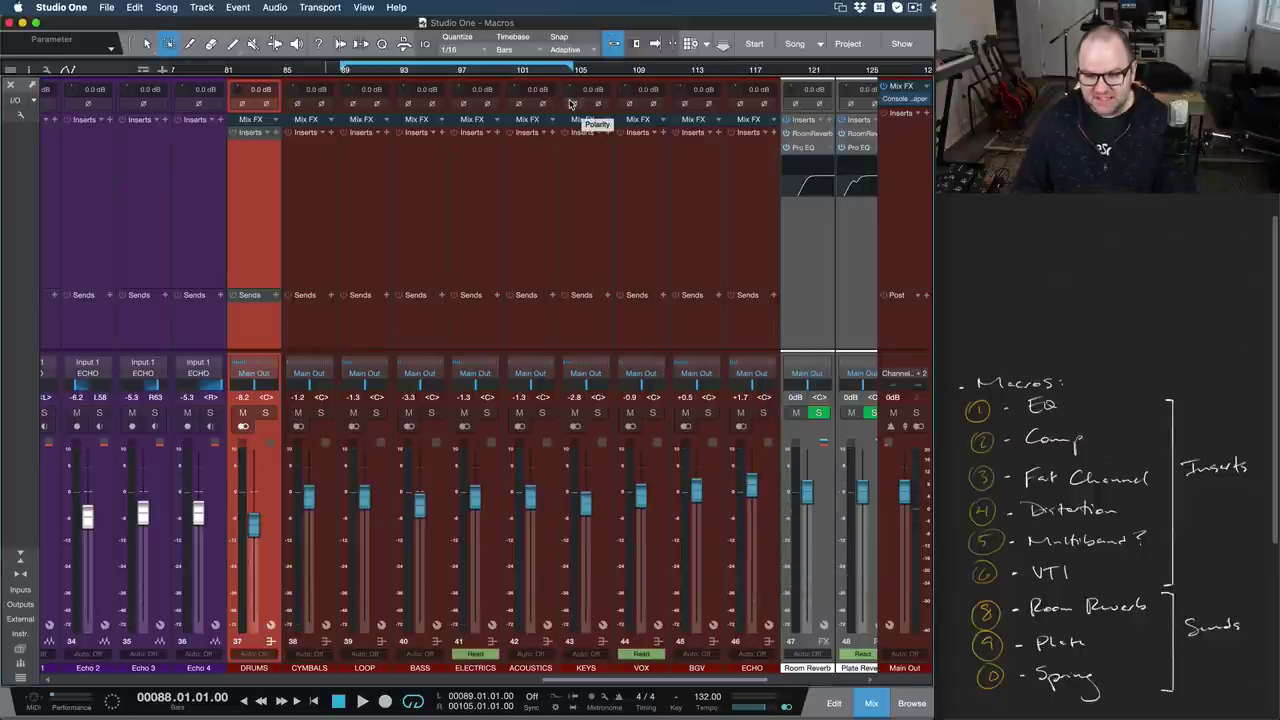
{"action": "key", "text": "F5"}
{"action": "scroll", "coordinate": [818, 278], "scroll_direction": "down", "scroll_amount": 5}
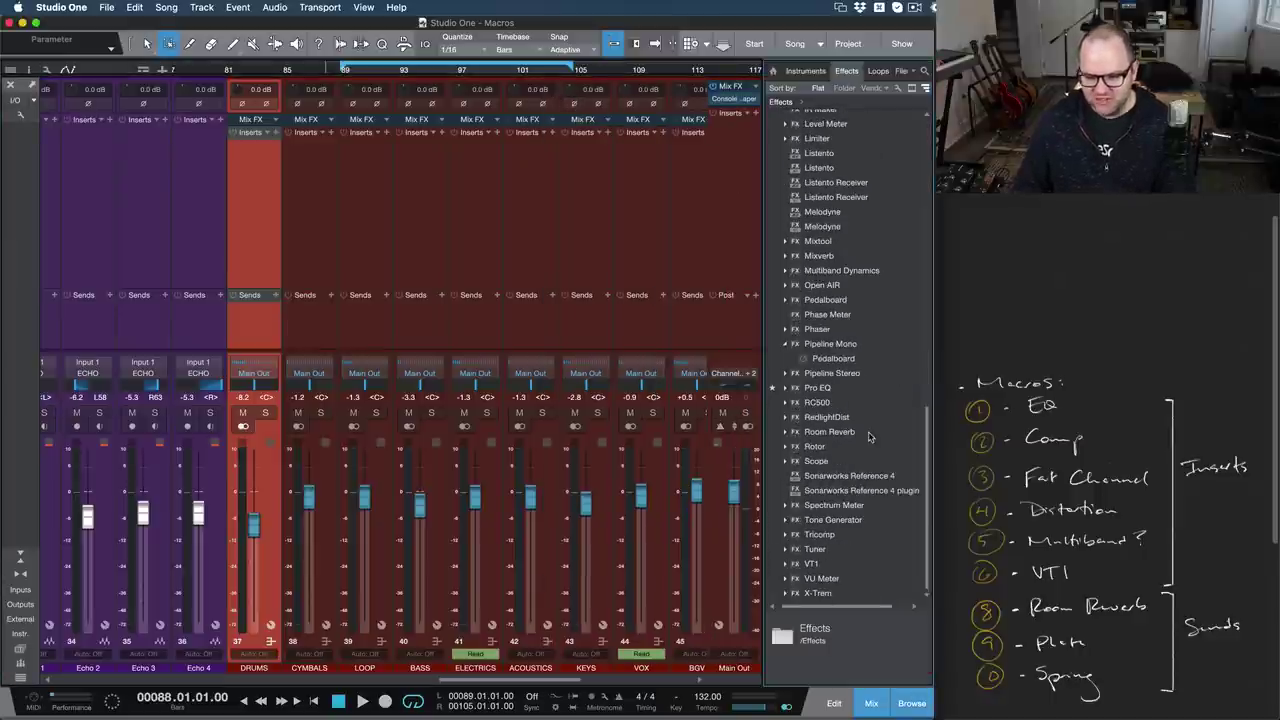
{"action": "left_click_drag", "start_coordinate": [811, 563], "coordinate": [248, 214]}
{"action": "left_click_drag", "start_coordinate": [620, 89], "coordinate": [400, 83]}
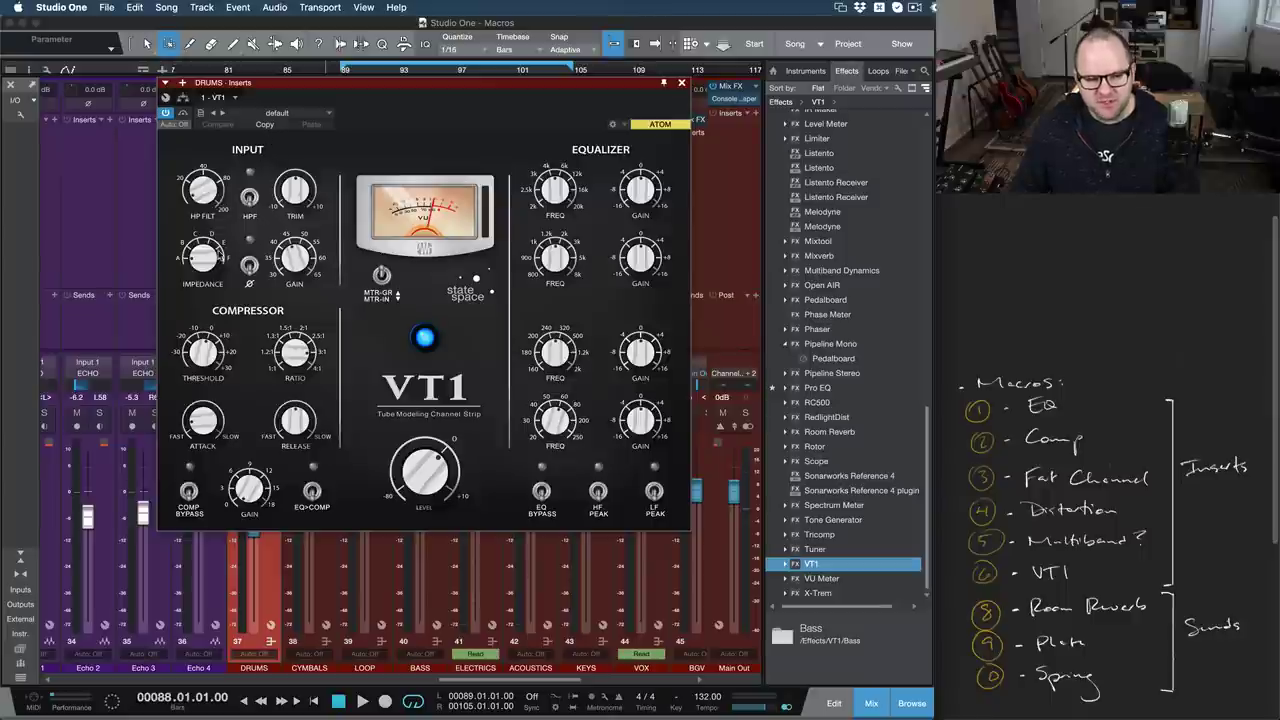
Turn up VT1's input gain, raise its level to 6.47 dB, and close the plugin window
{"action": "left_click_drag", "start_coordinate": [290, 256], "coordinate": [296, 226]}
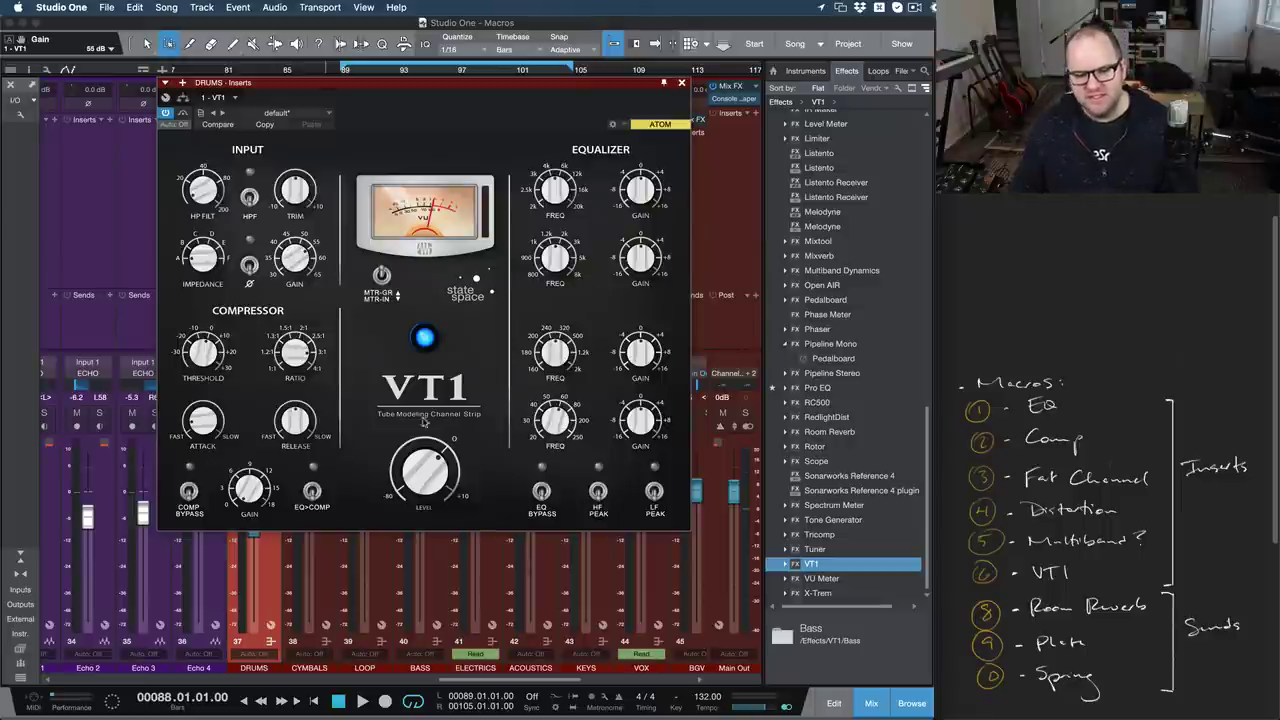
{"action": "left_click_drag", "start_coordinate": [427, 452], "coordinate": [434, 437]}
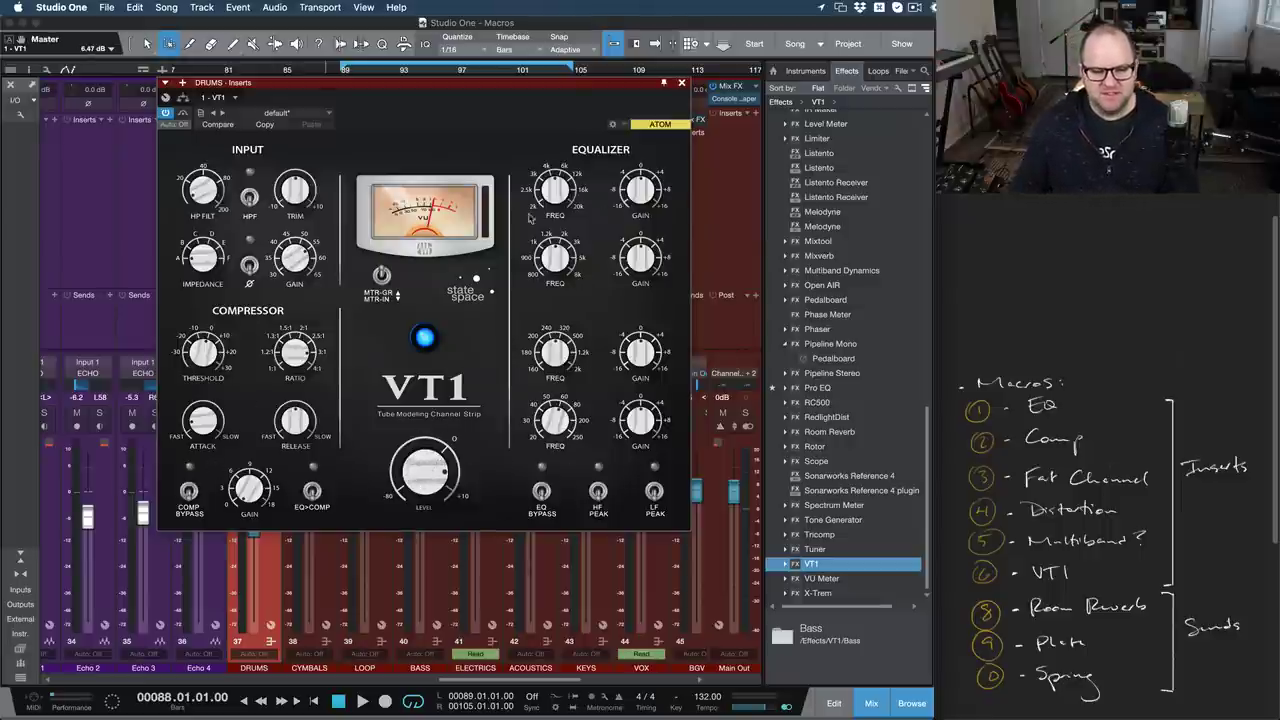
{"action": "left_click", "coordinate": [682, 83]}
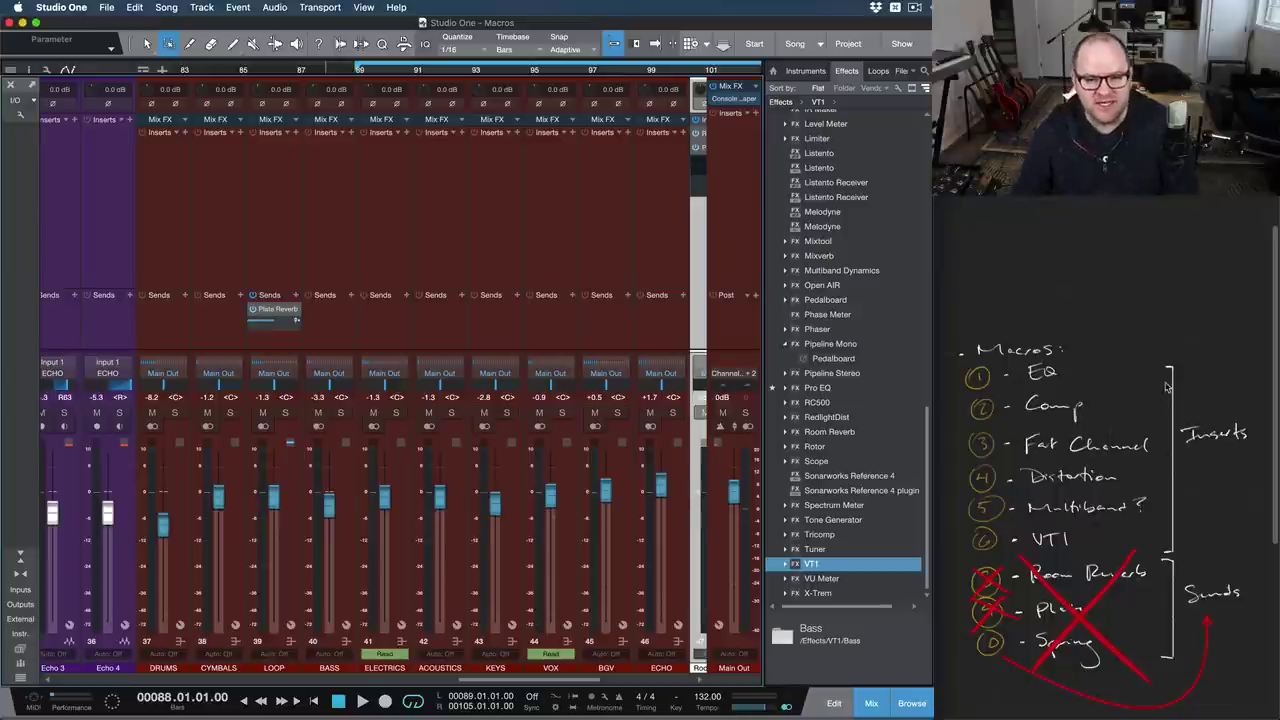
Select BASS, scroll the mixer to the FX returns, and select the 1/4 and 1/2 Delay channels
{"action": "left_click", "coordinate": [314, 252]}
{"action": "scroll", "coordinate": [314, 252], "scroll_direction": "right", "scroll_amount": 5}
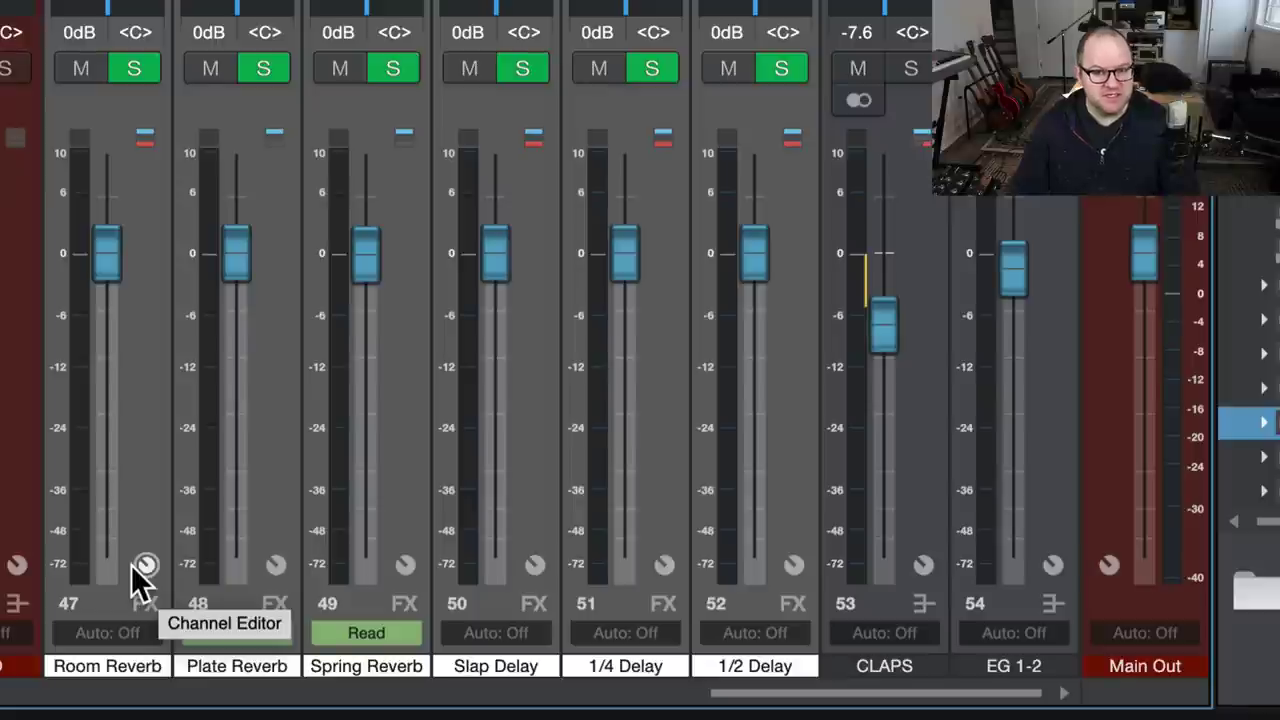
{"action": "left_click", "coordinate": [676, 600]}
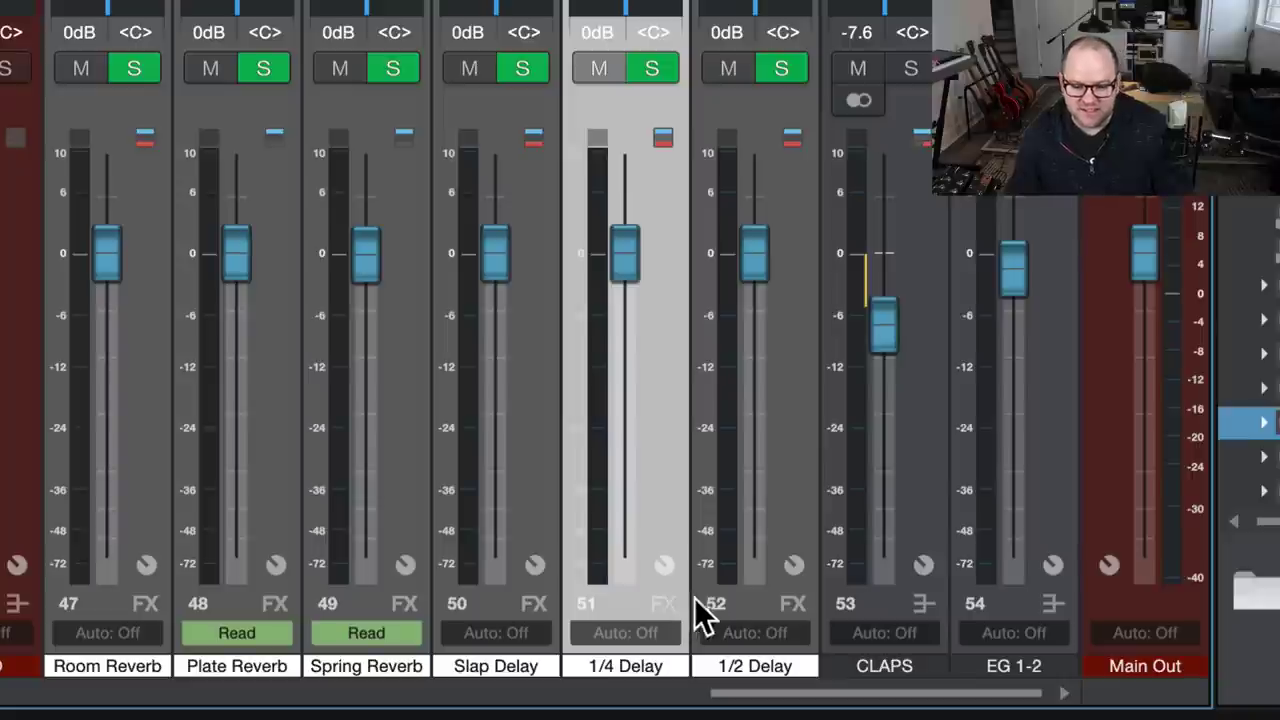
{"action": "left_click", "coordinate": [781, 615]}
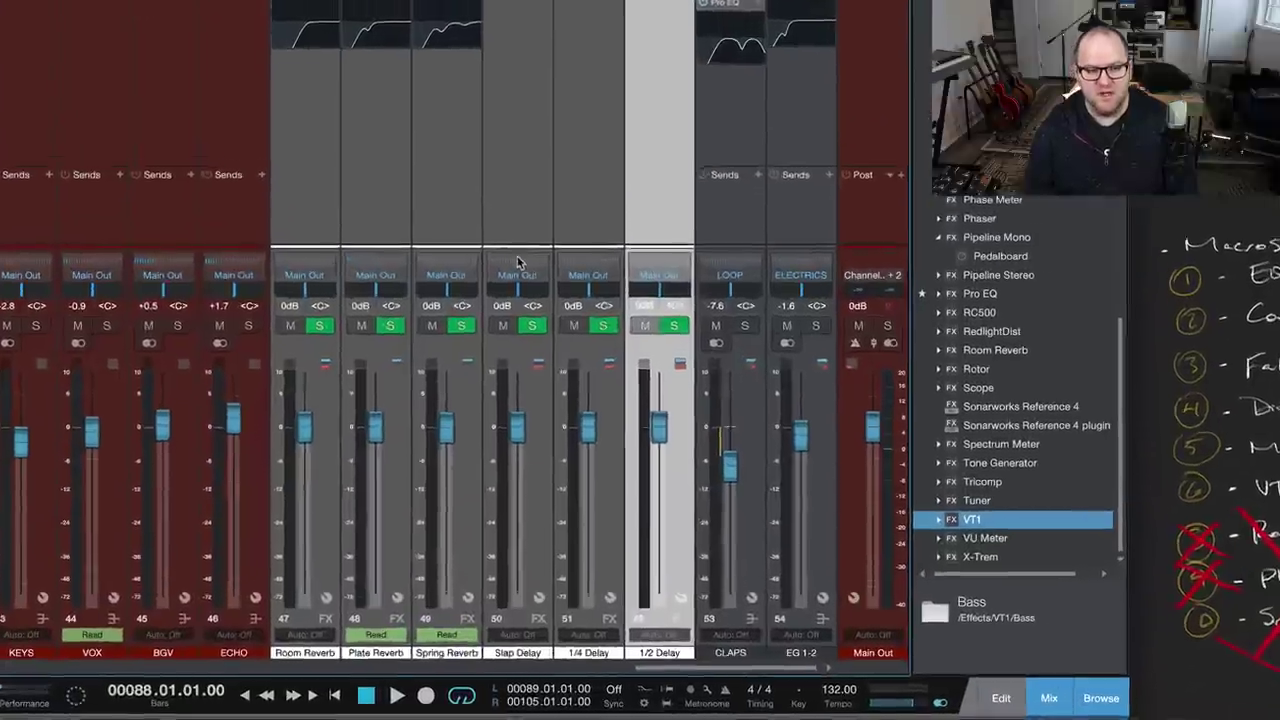
Assign Ctrl+0 to the Console > Add Send command in Keyboard Shortcuts and apply it
{"action": "key", "text": "super+comma"}
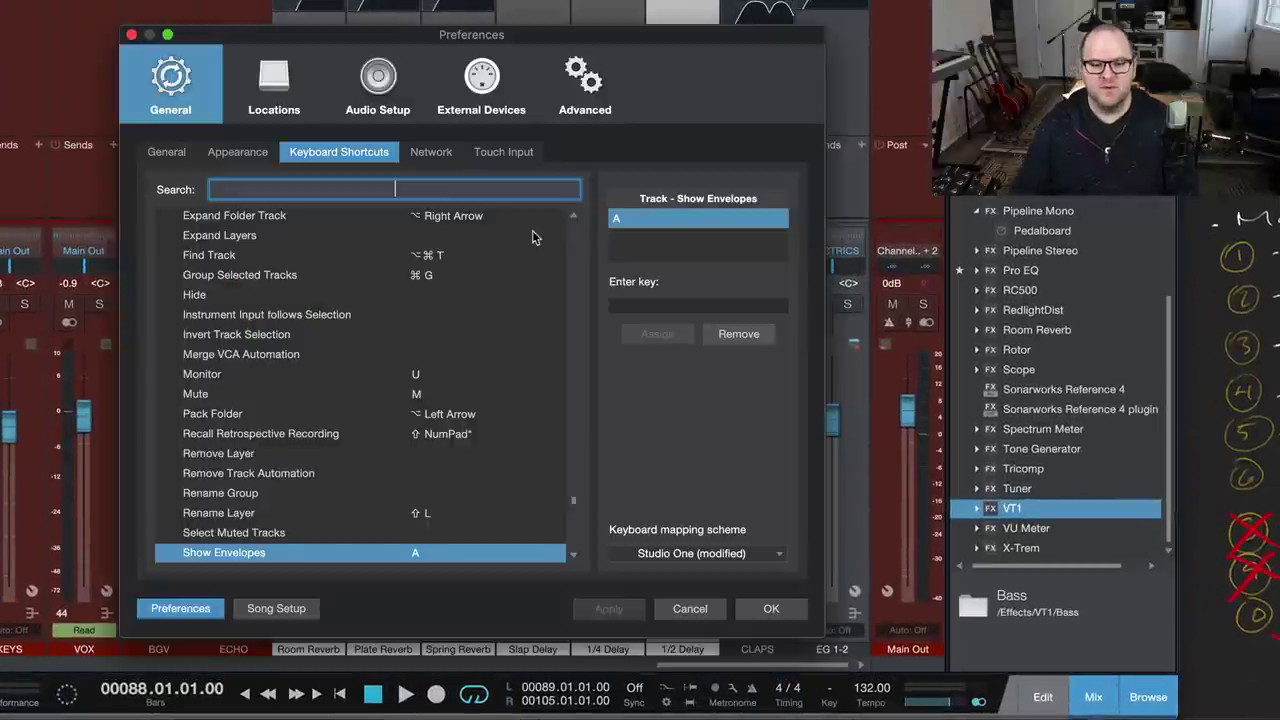
{"action": "type", "text": "add send"}
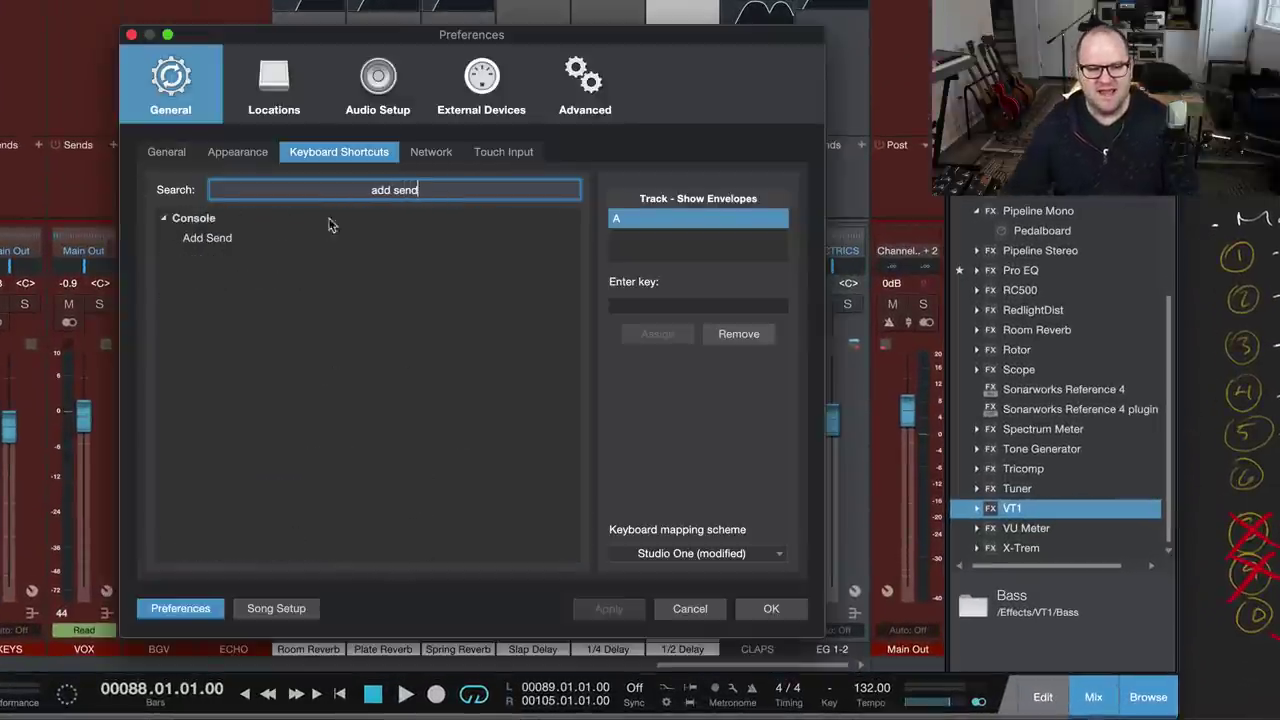
{"action": "left_click", "coordinate": [218, 238]}
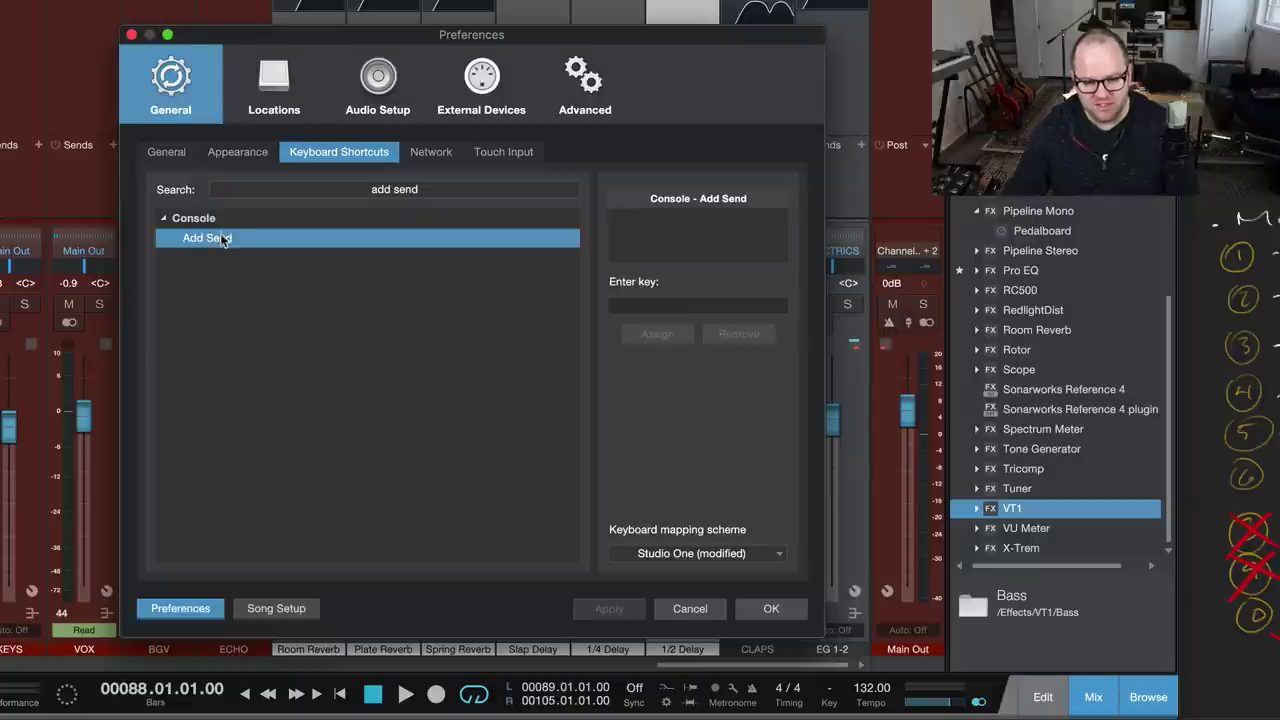
{"action": "left_click", "coordinate": [666, 308]}
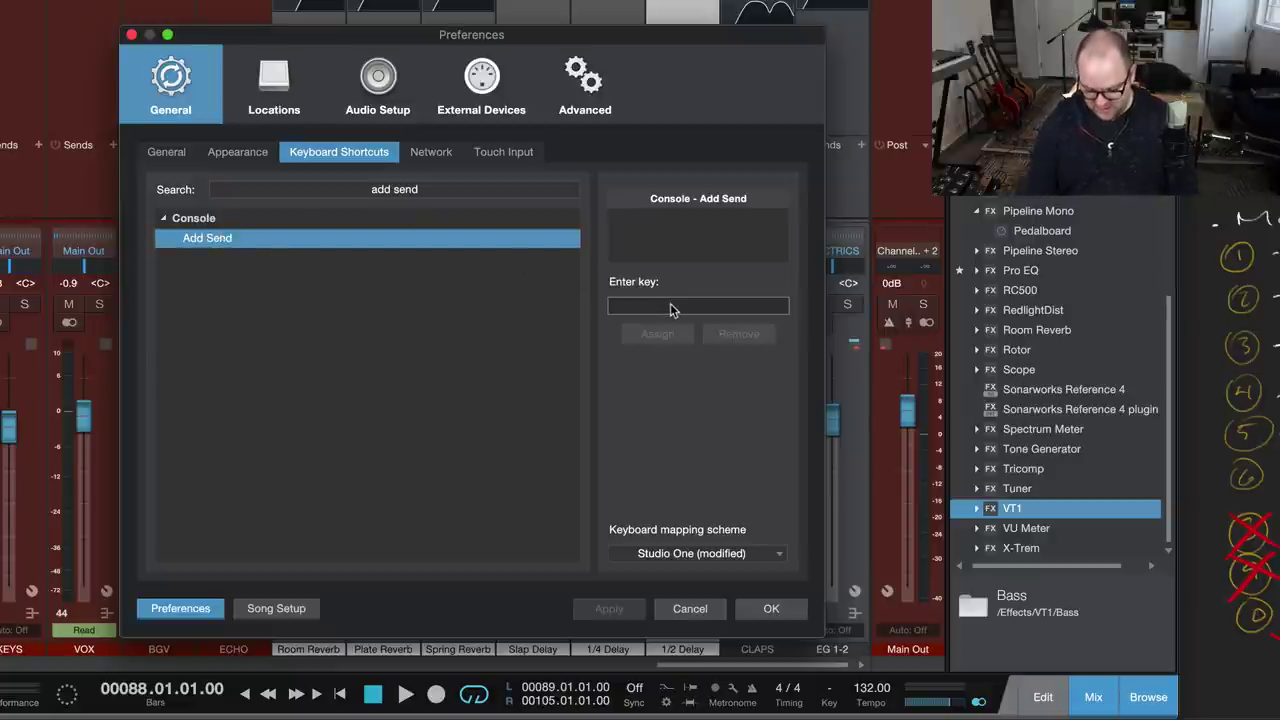
{"action": "key", "text": "ctrl+0"}
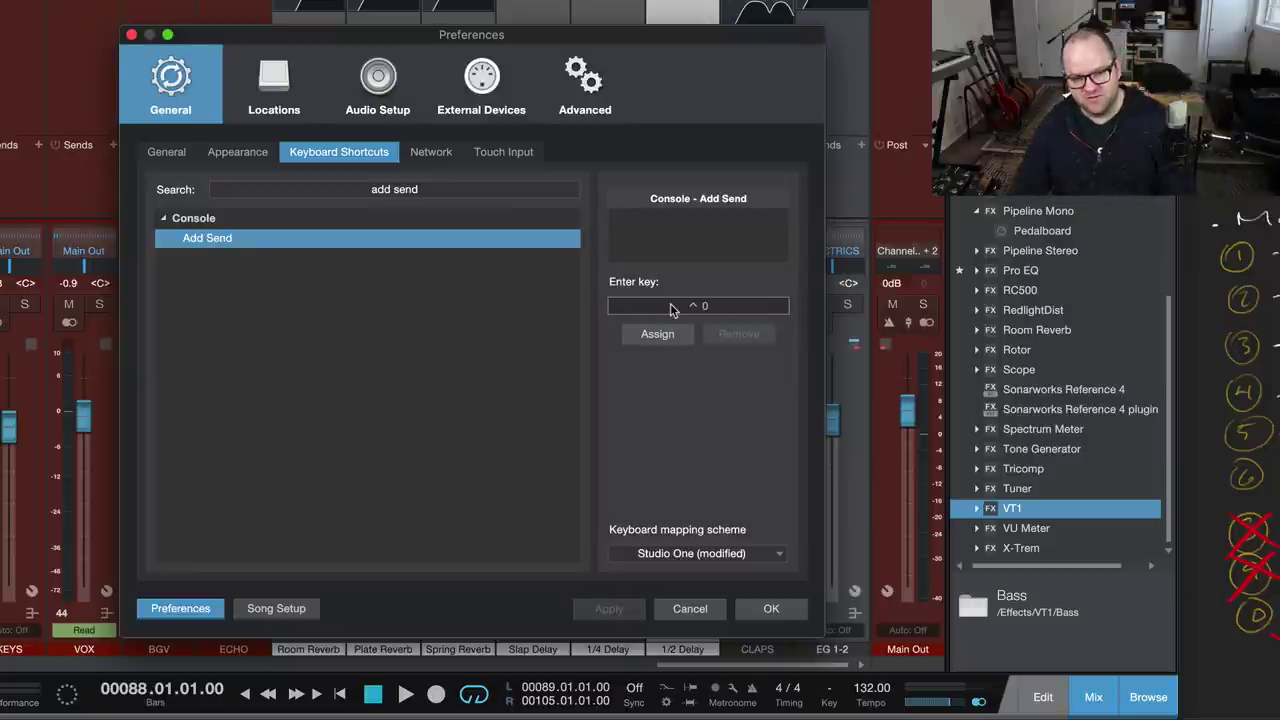
{"action": "left_click", "coordinate": [657, 336]}
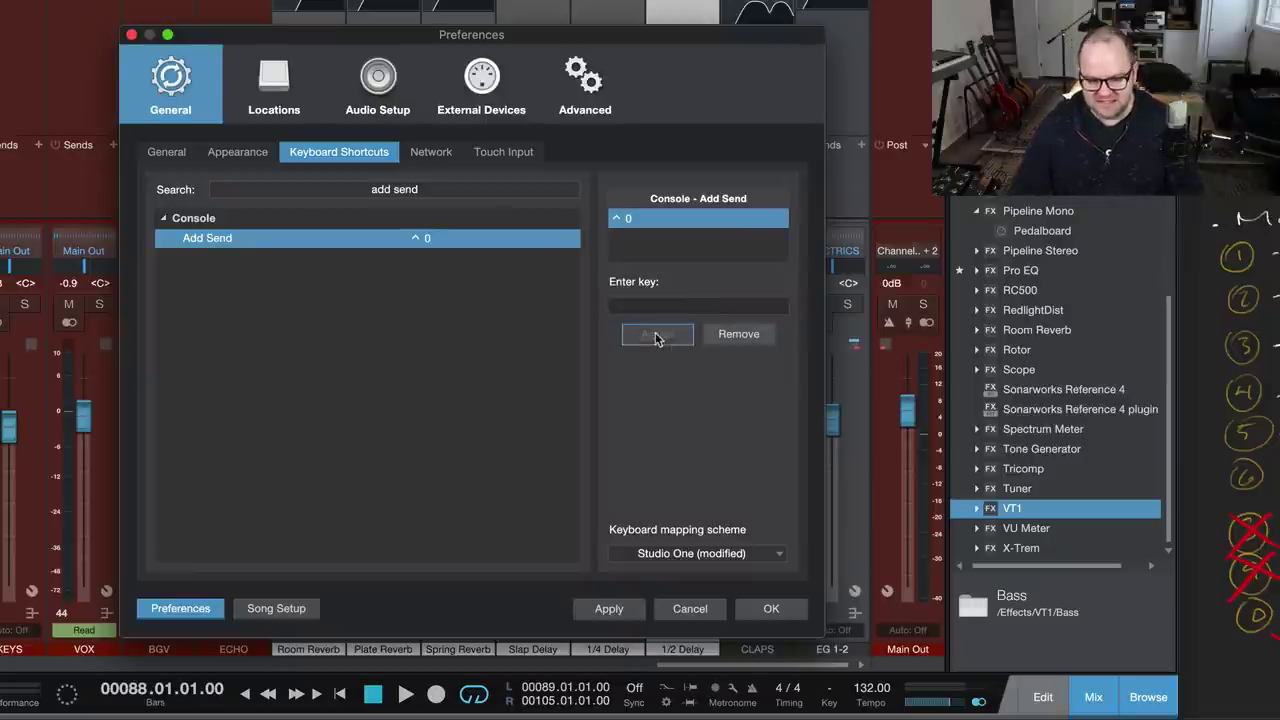
{"action": "left_click", "coordinate": [609, 608]}
{"action": "left_click", "coordinate": [771, 608]}
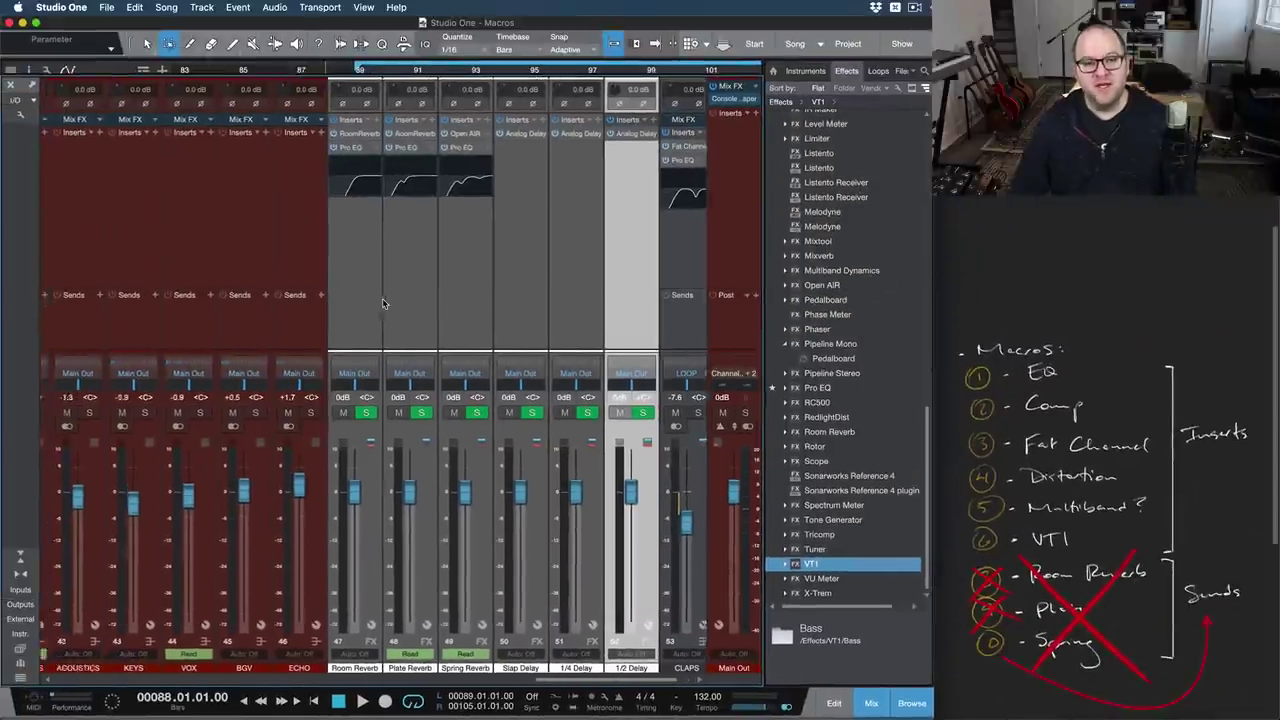
Select the DRUMS channel and open its send list, closing it without adding a send
{"action": "scroll", "coordinate": [537, 305], "scroll_direction": "left", "scroll_amount": 5}
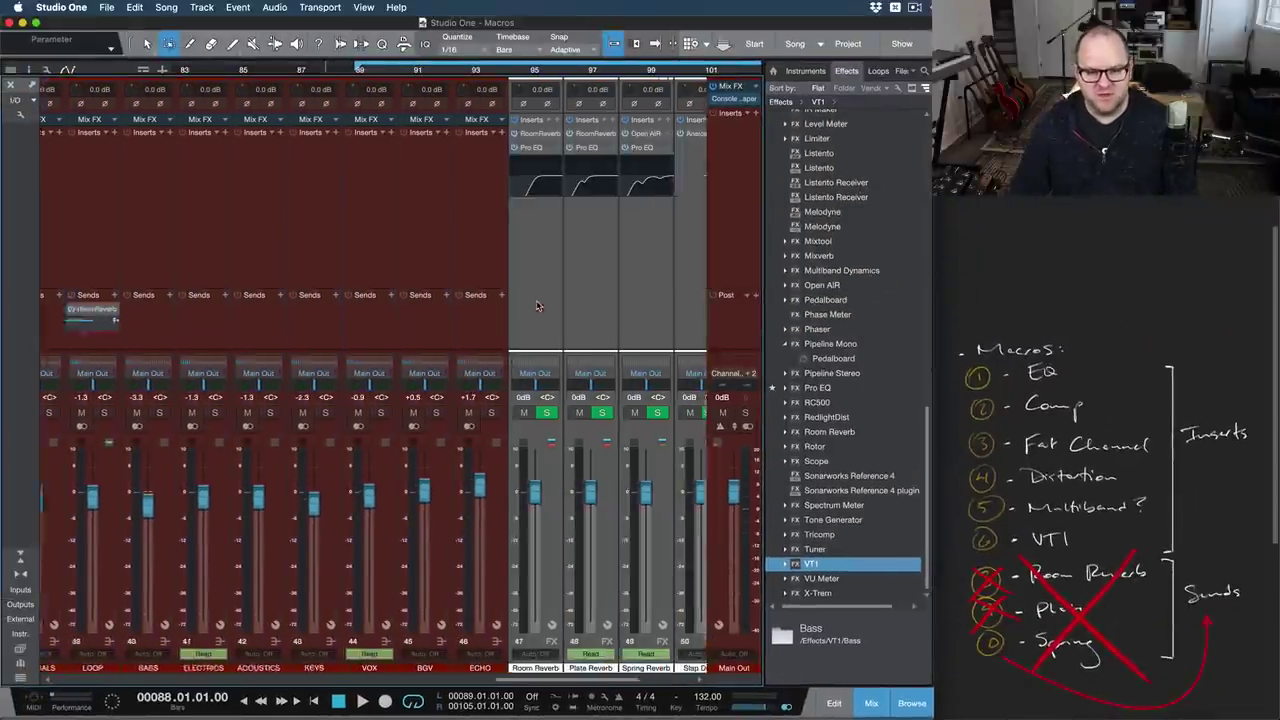
{"action": "scroll", "coordinate": [274, 280], "scroll_direction": "left", "scroll_amount": 5}
{"action": "left_click", "coordinate": [116, 227]}
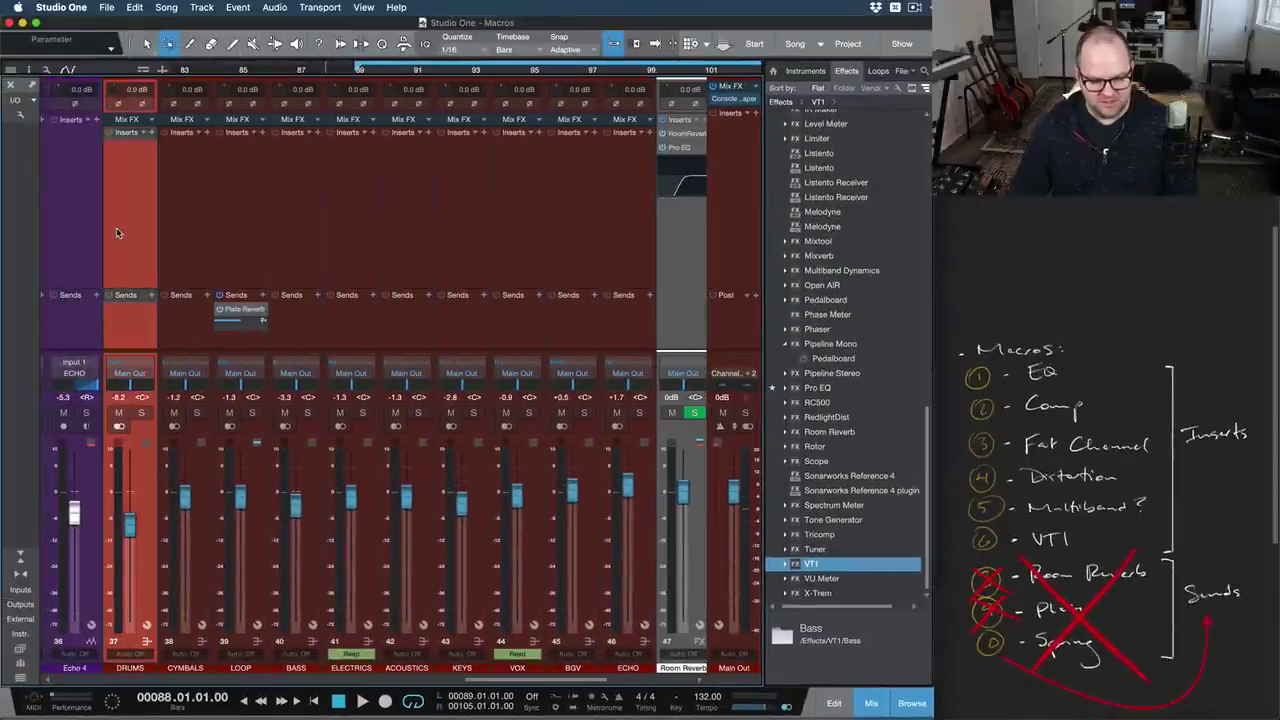
{"action": "left_click", "coordinate": [251, 284]}
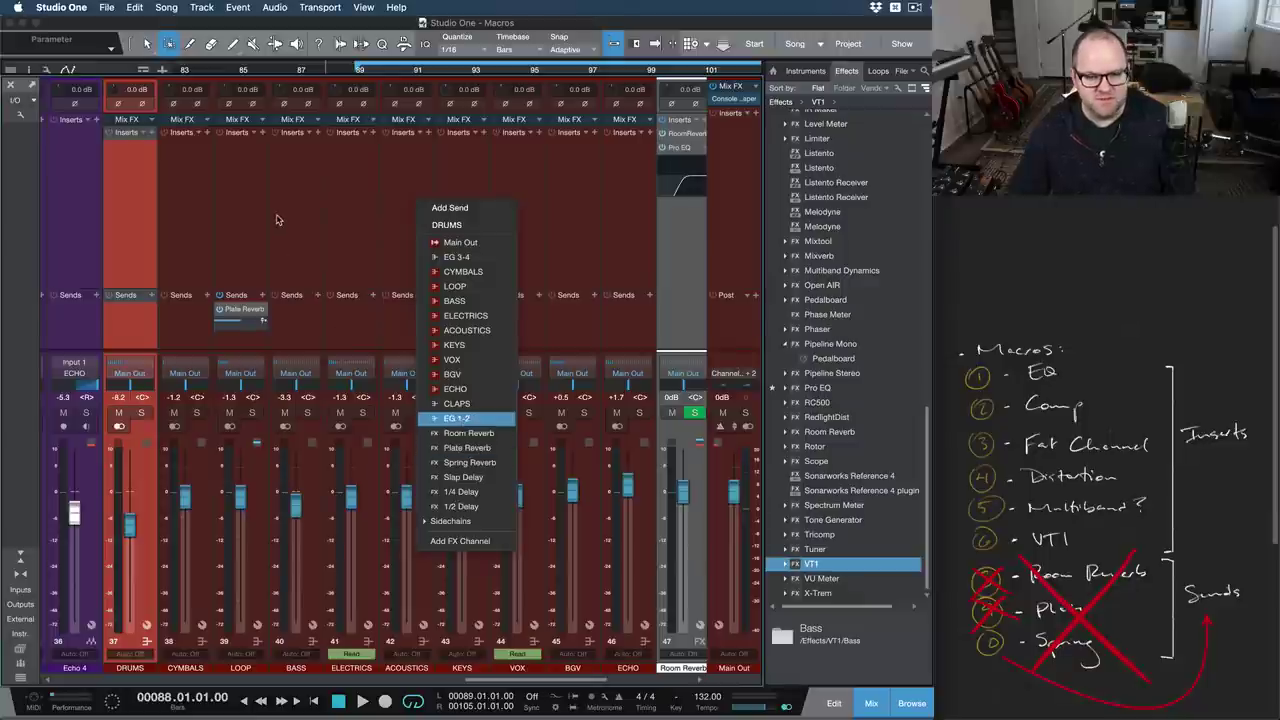
{"action": "left_click", "coordinate": [507, 441]}
Reselect DRUMS and add a Room Reverb send from its send destinations
{"action": "left_click", "coordinate": [196, 193]}
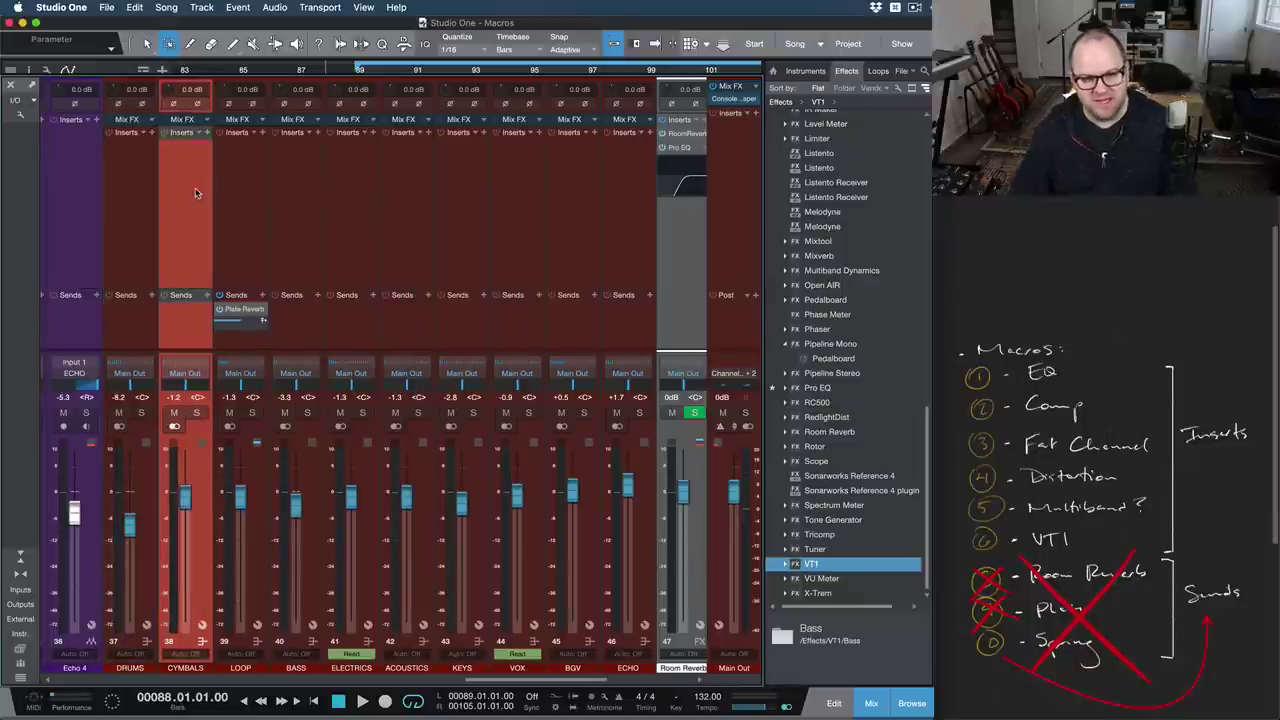
{"action": "left_click", "coordinate": [112, 232]}
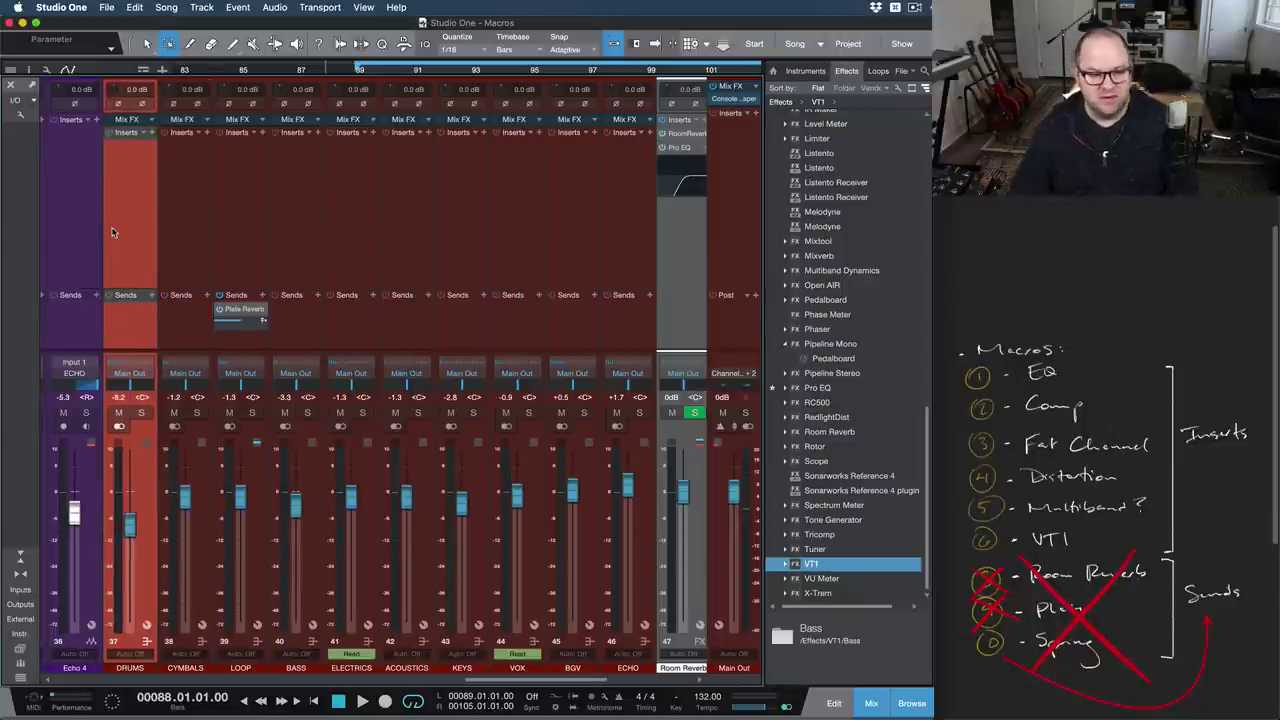
{"action": "right_click", "coordinate": [128, 326]}
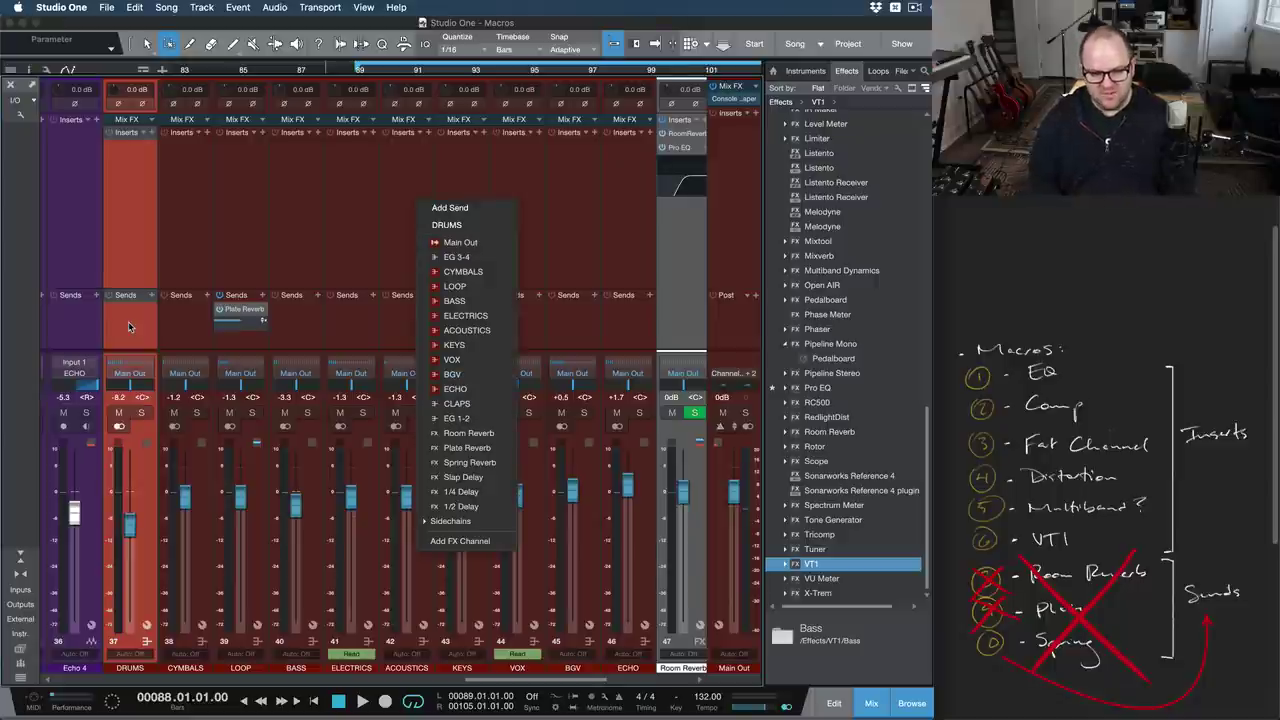
{"action": "key", "text": "r"}
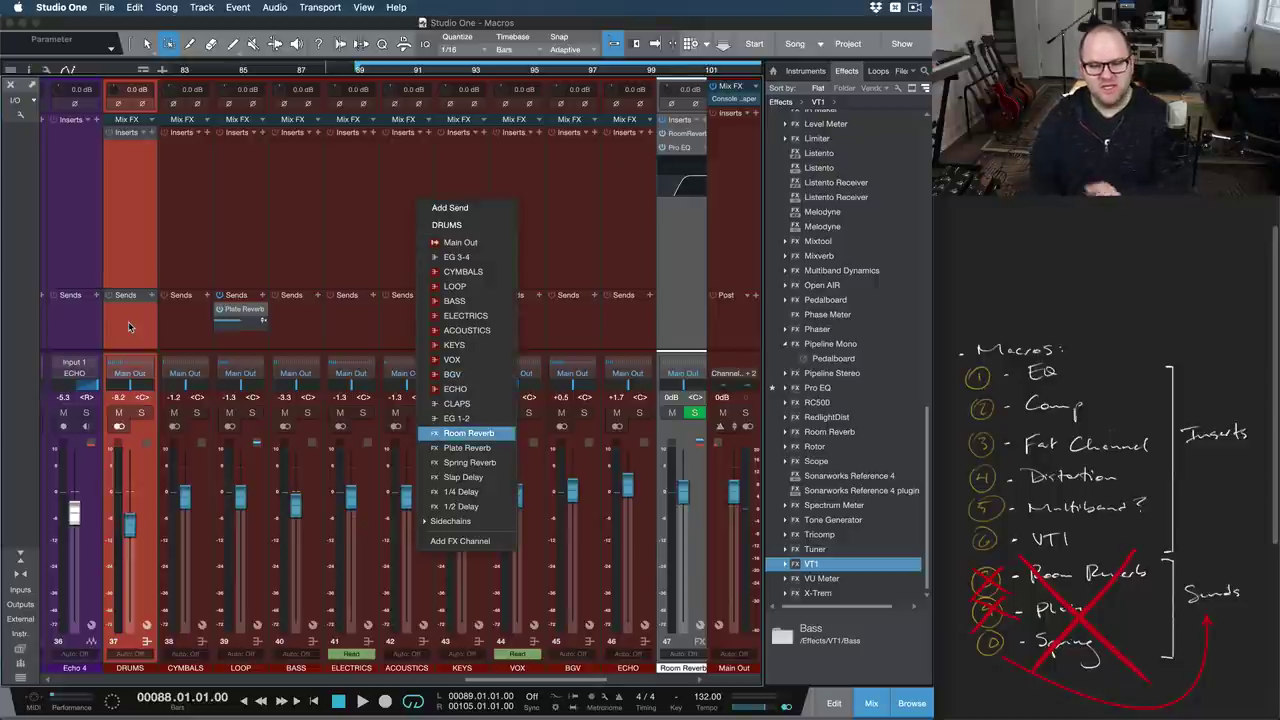
{"action": "key", "text": "Return"}
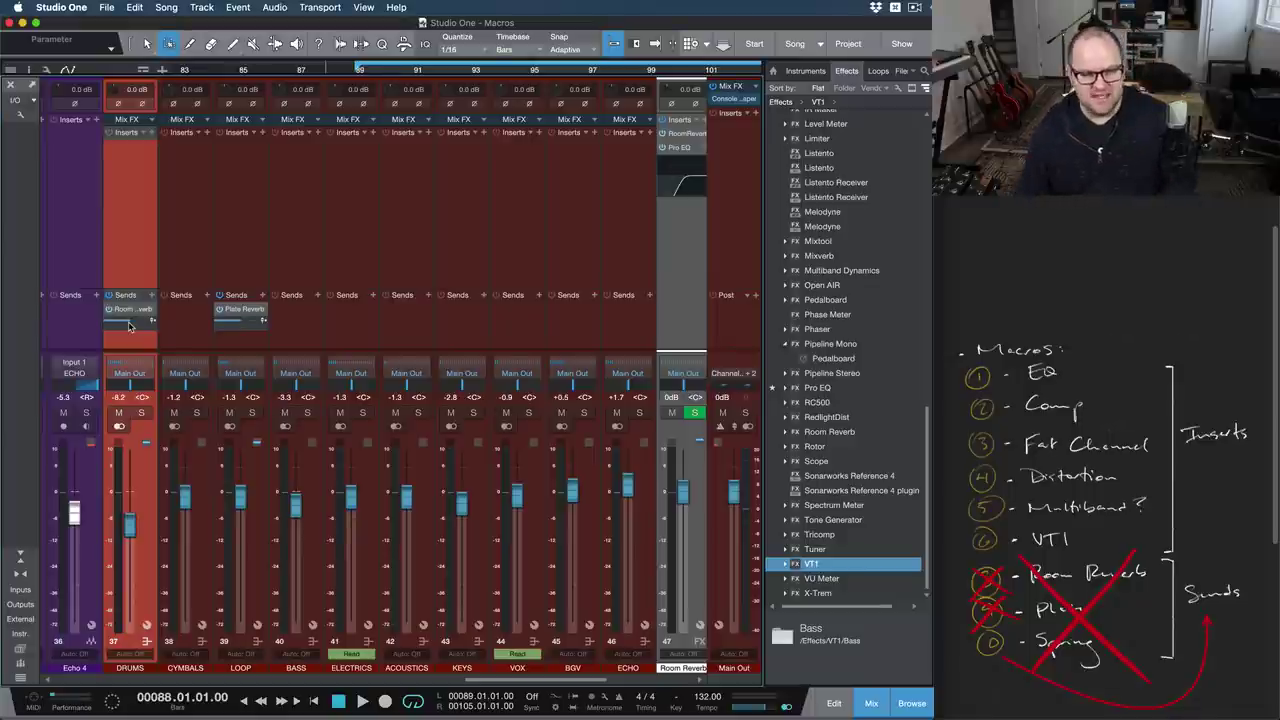
{"action": "key", "text": "Right"}
{"action": "key", "text": "Right"}
Step the channel selection to VOX and add a Plate Reverb send to it
{"action": "key", "text": "Right"}
{"action": "key", "text": "Left"}
{"action": "key", "text": "Left"}
{"action": "key", "text": "Left"}
{"action": "key", "text": "Right"}
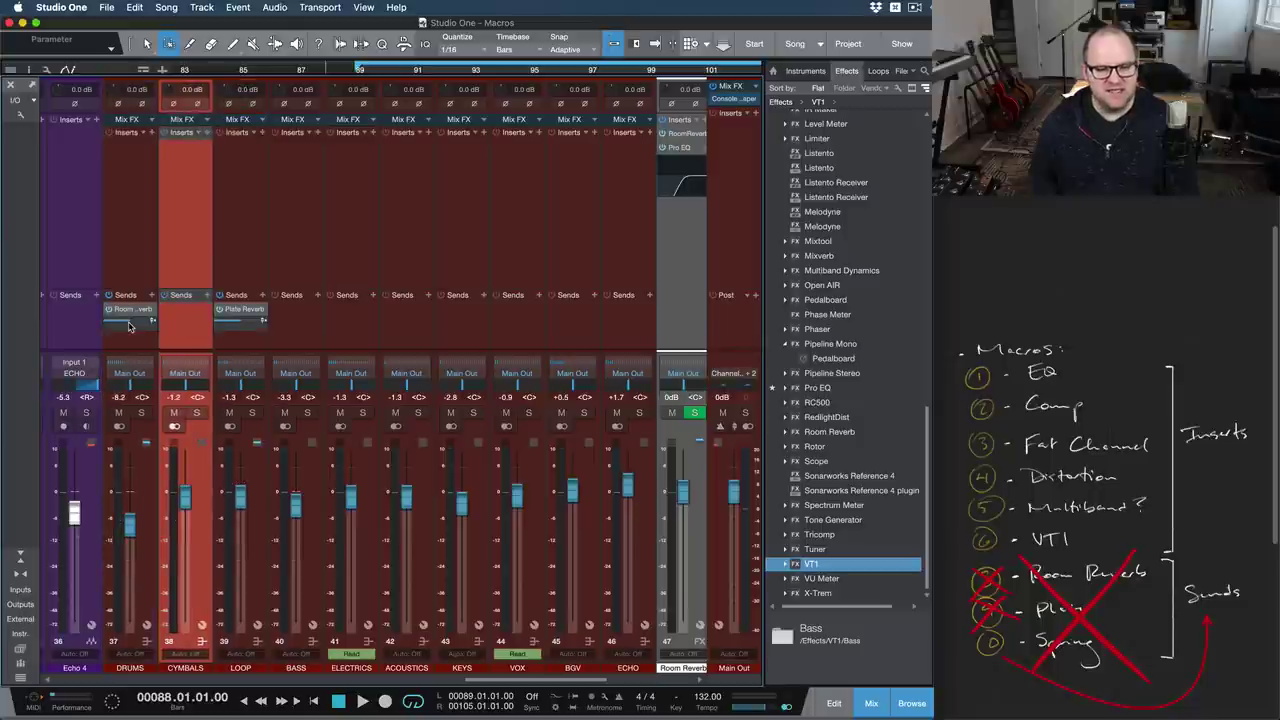
{"action": "key", "text": "Right"}
{"action": "key", "text": "Right"}
{"action": "key", "text": "Right"}
{"action": "key", "text": "Left"}
{"action": "key", "text": "Left"}
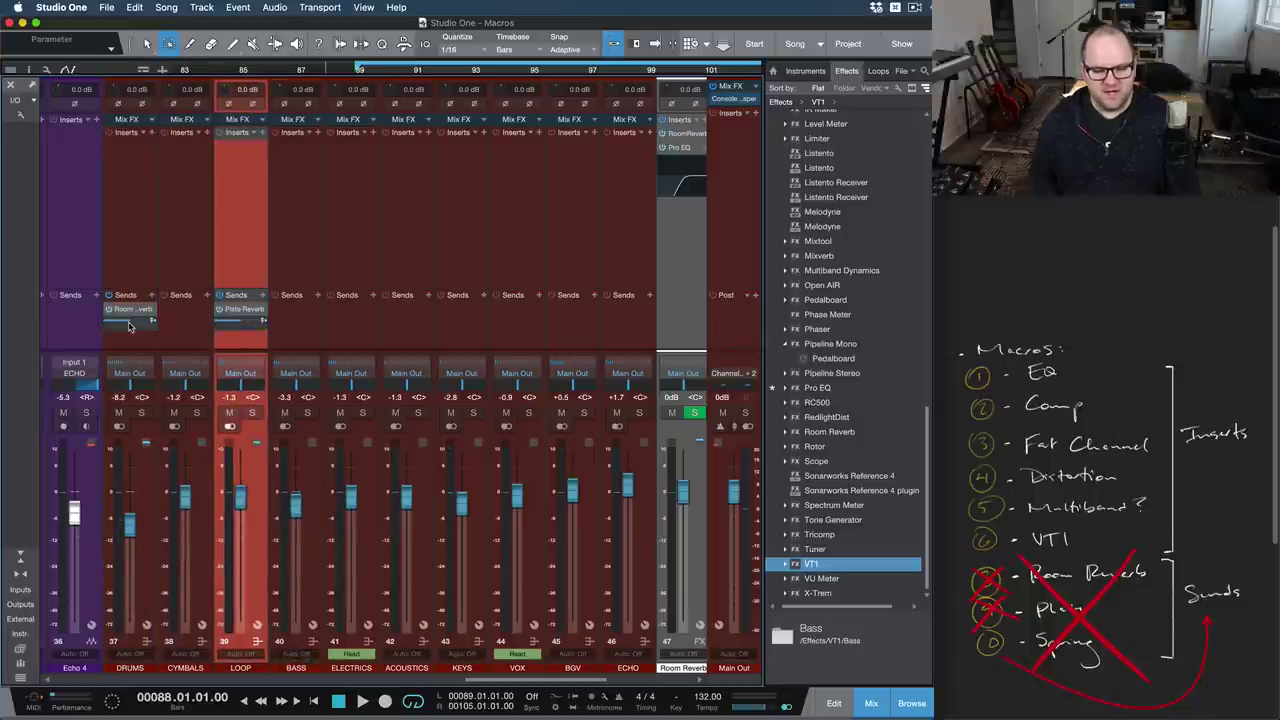
{"action": "key", "text": "Right"}
{"action": "key", "text": "Right"}
{"action": "key", "text": "Right"}
{"action": "key", "text": "Right"}
{"action": "key", "text": "Right"}
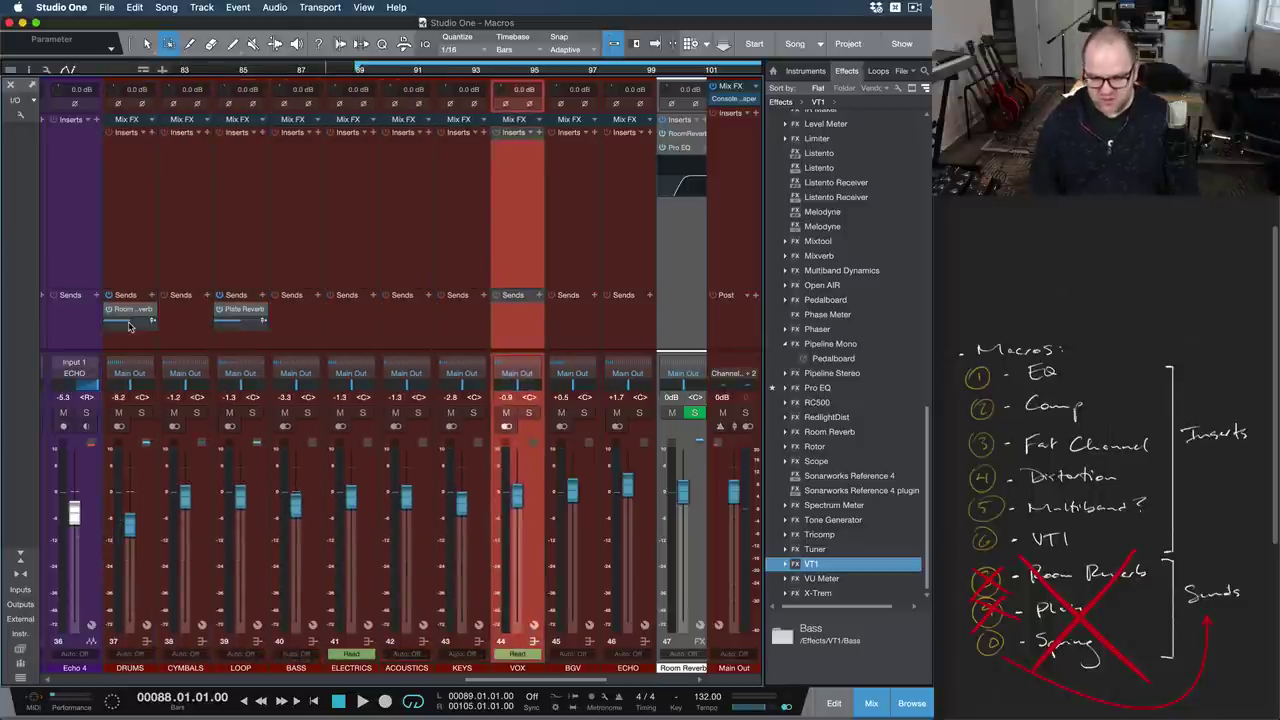
{"action": "key", "text": "shift+s"}
{"action": "key", "text": "Down"}
{"action": "key", "text": "Return"}
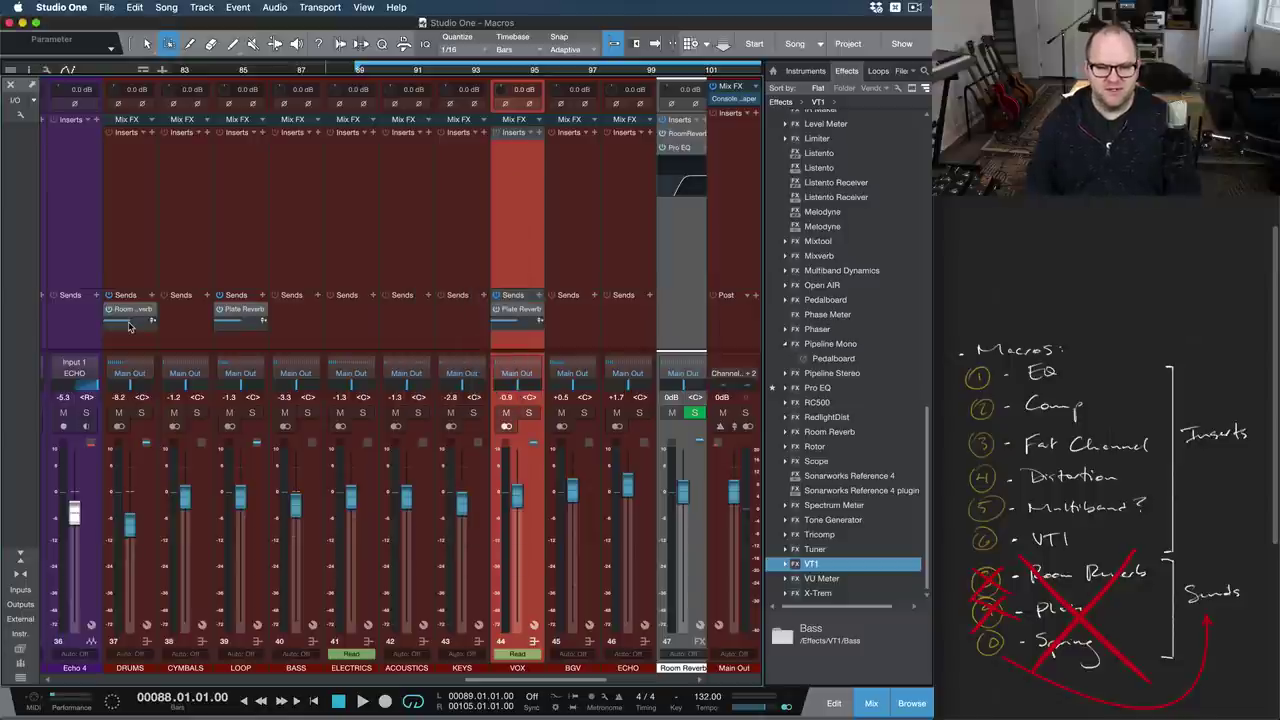
Add a Plate Reverb send to BGV and adjust its send level
{"action": "key", "text": "Right"}
{"action": "key", "text": "shift+s"}
{"action": "key", "text": "Down"}
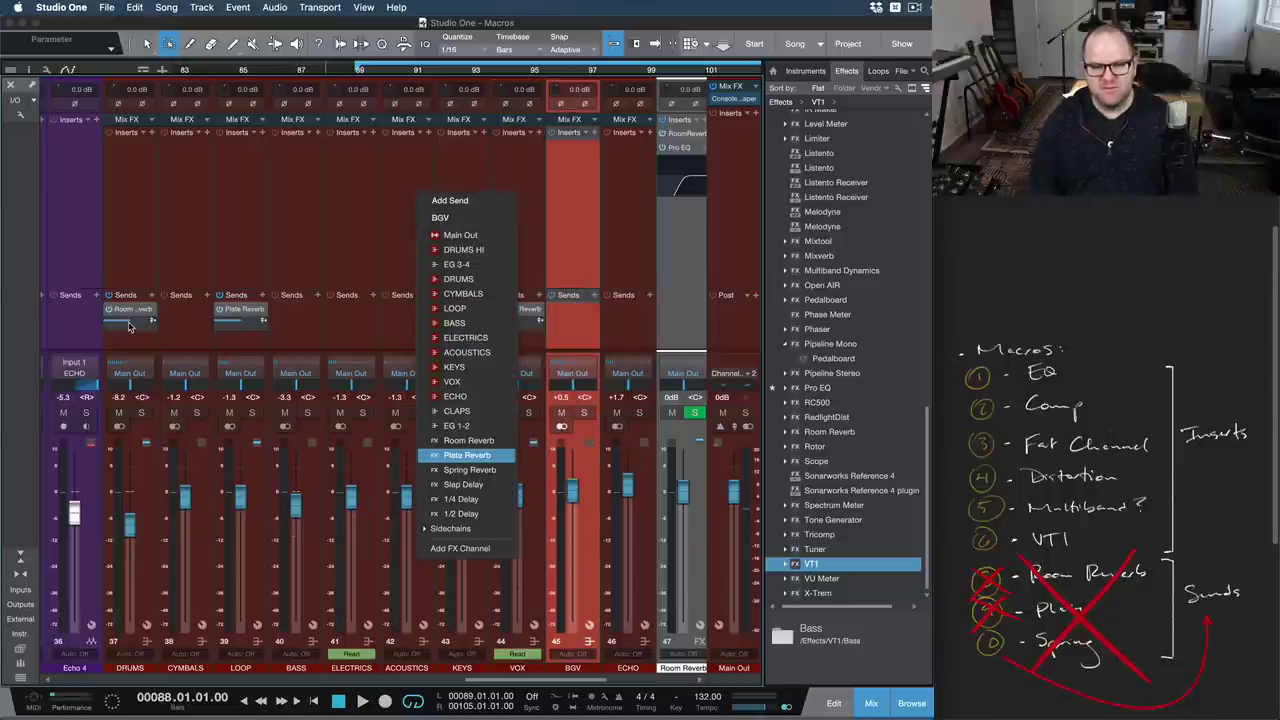
{"action": "key", "text": "Return"}
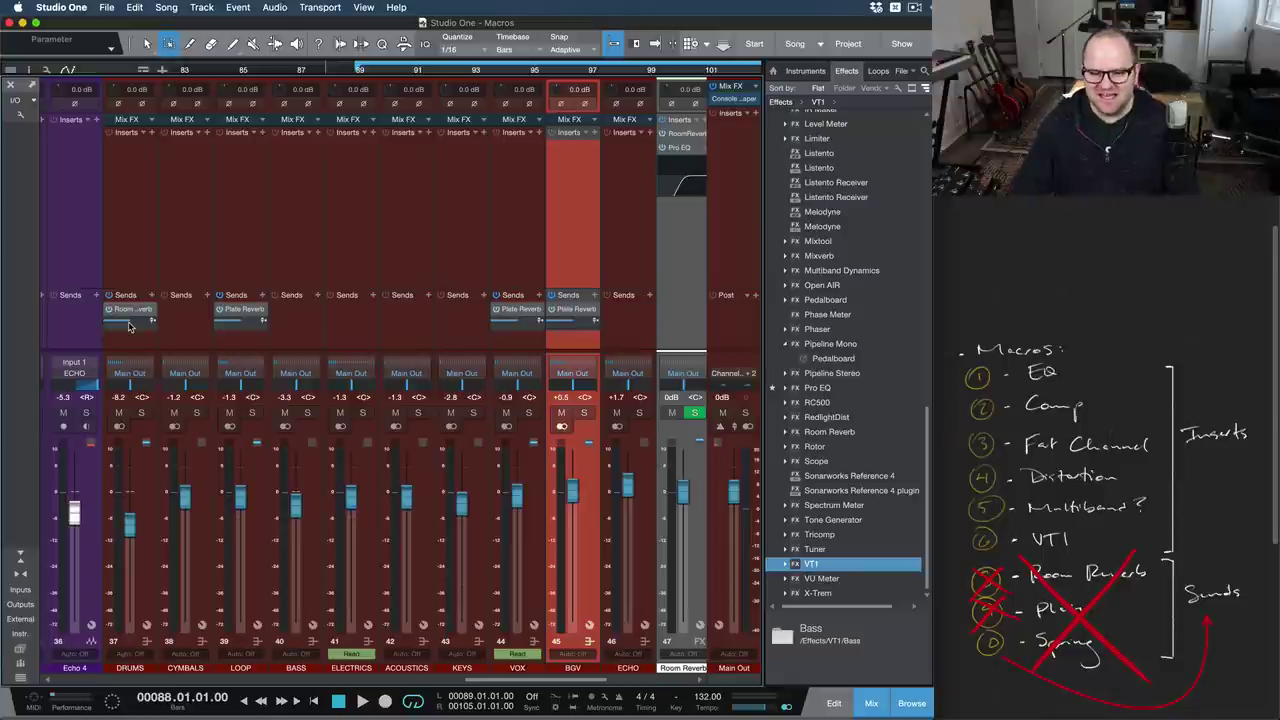
{"action": "left_click_drag", "start_coordinate": [570, 328], "coordinate": [565, 326]}
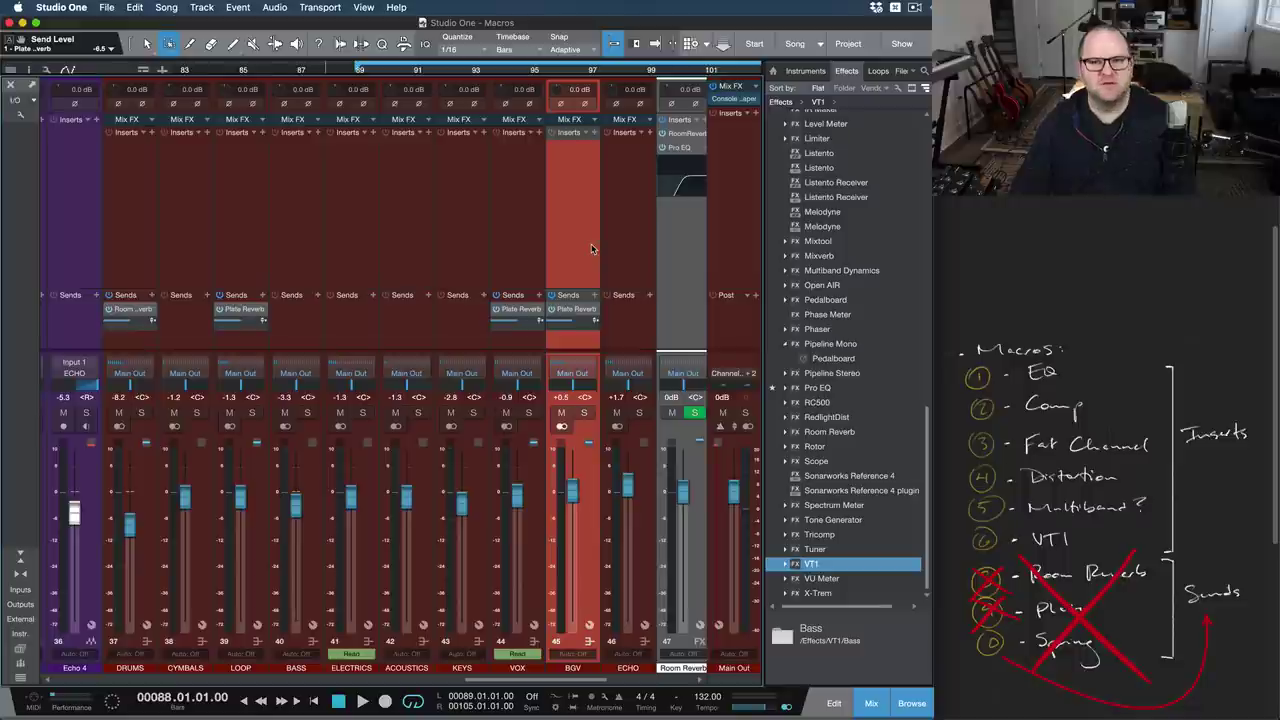
Select VOX, KEYS, ELECTRICS, CYMBALS and finally the DRUMS channel
{"action": "left_click", "coordinate": [505, 242]}
{"action": "left_click", "coordinate": [451, 240]}
{"action": "left_click", "coordinate": [344, 234]}
{"action": "left_click", "coordinate": [186, 234]}
{"action": "left_click", "coordinate": [147, 236]}
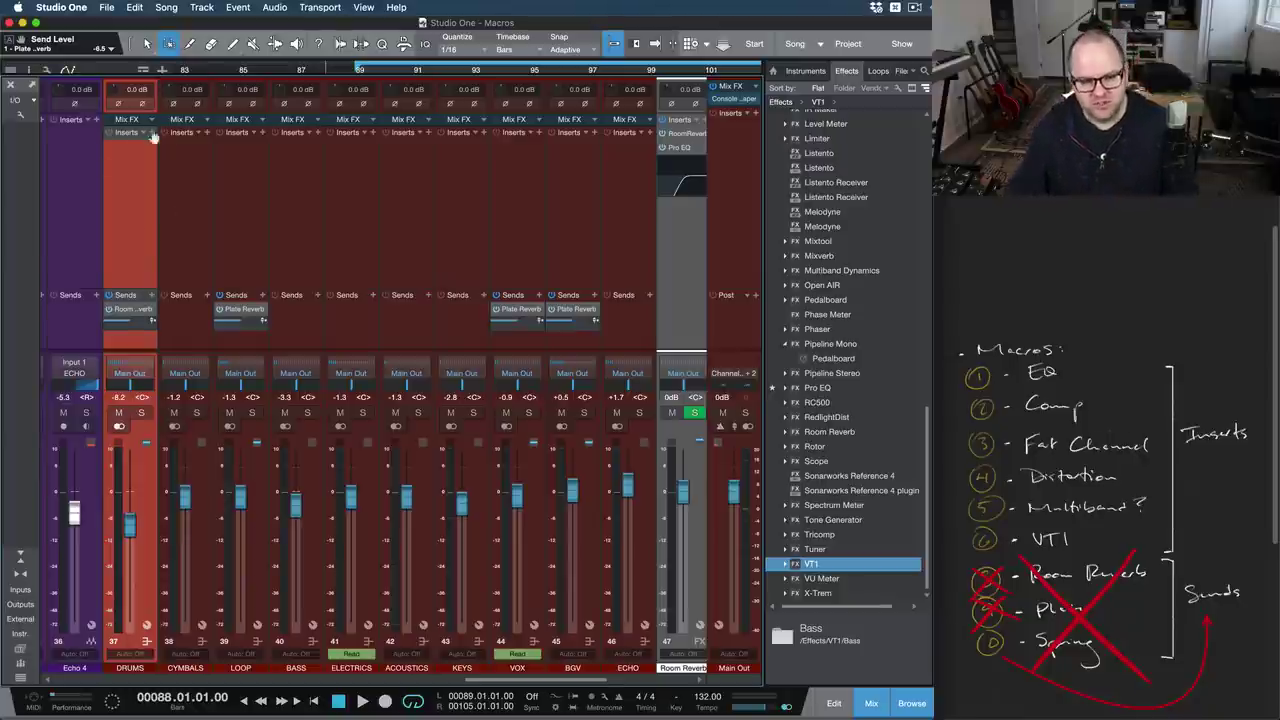
Drop the 1/2 Beat Delay chain onto CYMBALS, then remove the Beat Delay insert
{"action": "scroll", "coordinate": [873, 260], "scroll_direction": "up", "scroll_amount": 15}
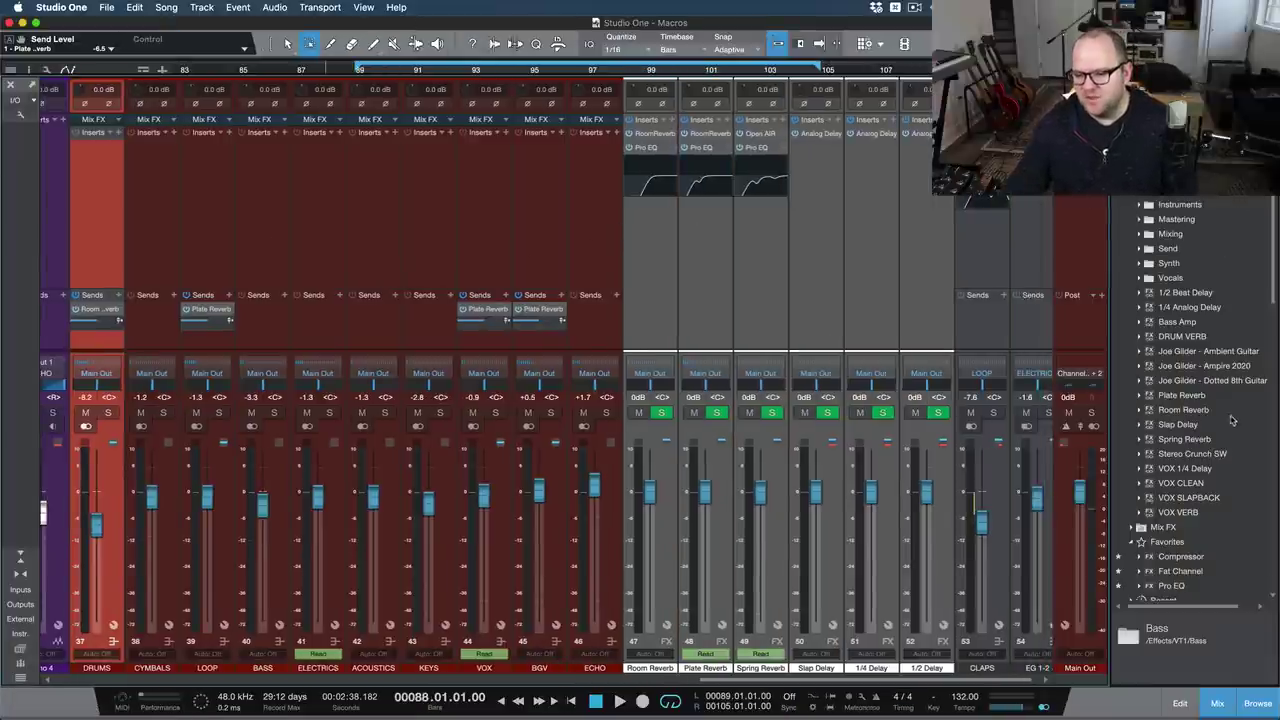
{"action": "left_click_drag", "start_coordinate": [1185, 292], "coordinate": [130, 240]}
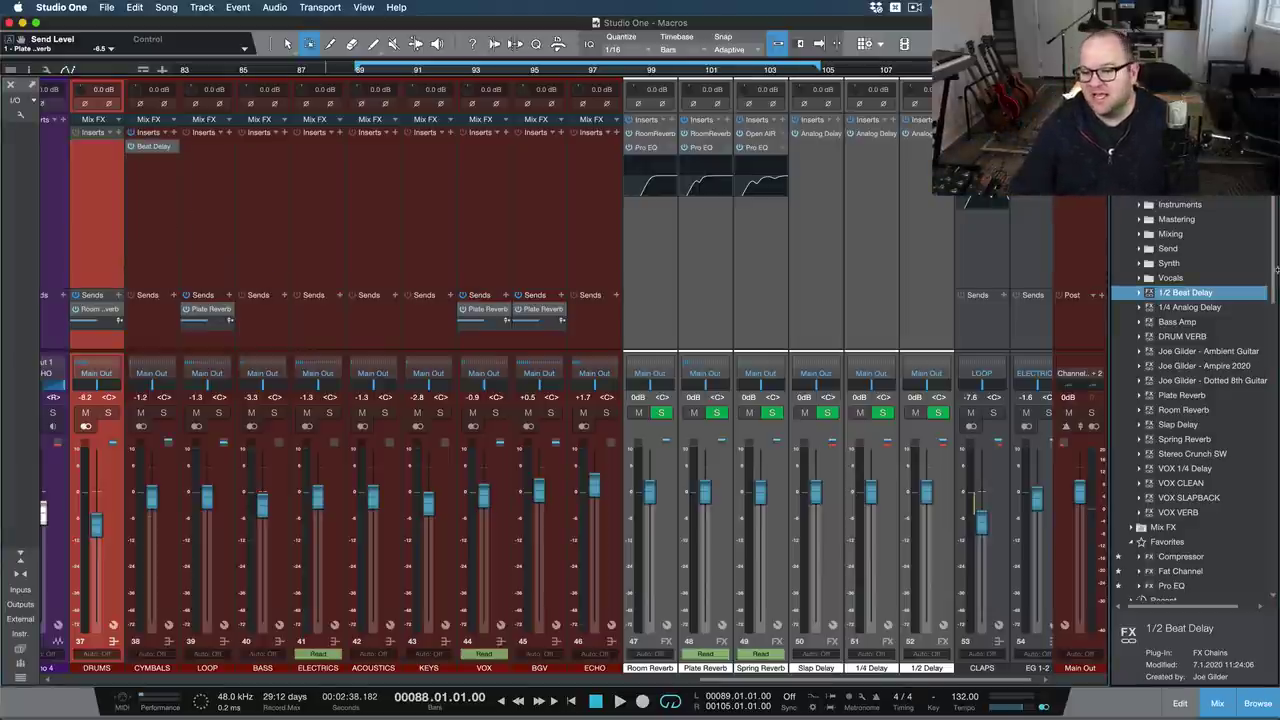
{"action": "right_click", "coordinate": [178, 150]}
{"action": "left_click", "coordinate": [197, 290]}
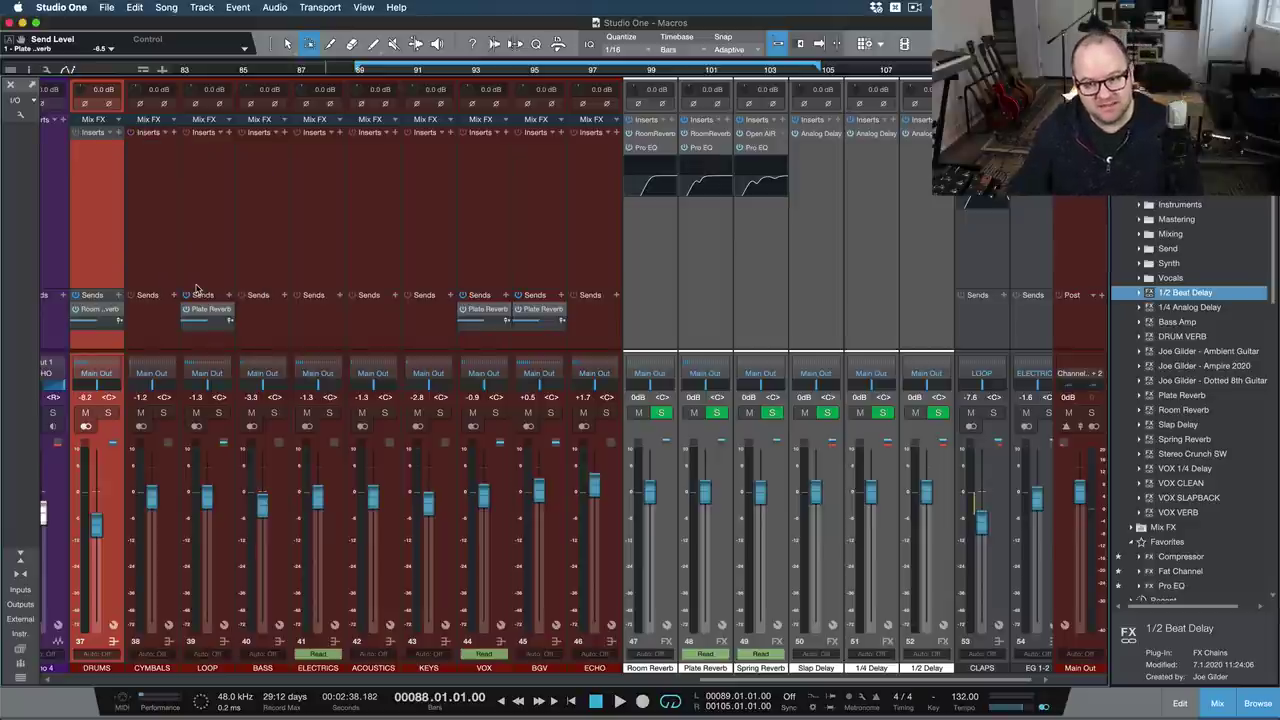
Insert a Pro EQ on CYMBALS with the Ctrl+E macro and hide its curve preview
{"action": "scroll", "coordinate": [305, 277], "scroll_direction": "left", "scroll_amount": 10}
{"action": "scroll", "coordinate": [305, 277], "scroll_direction": "right", "scroll_amount": 10}
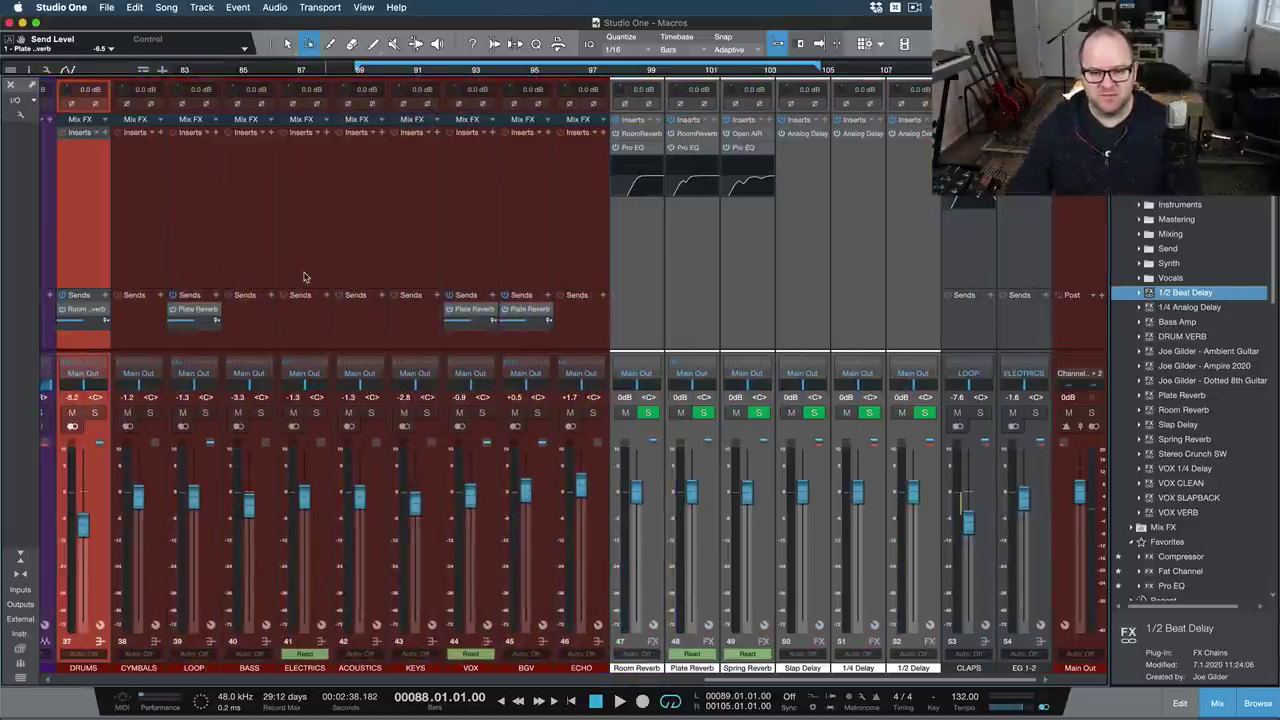
{"action": "left_click", "coordinate": [155, 187]}
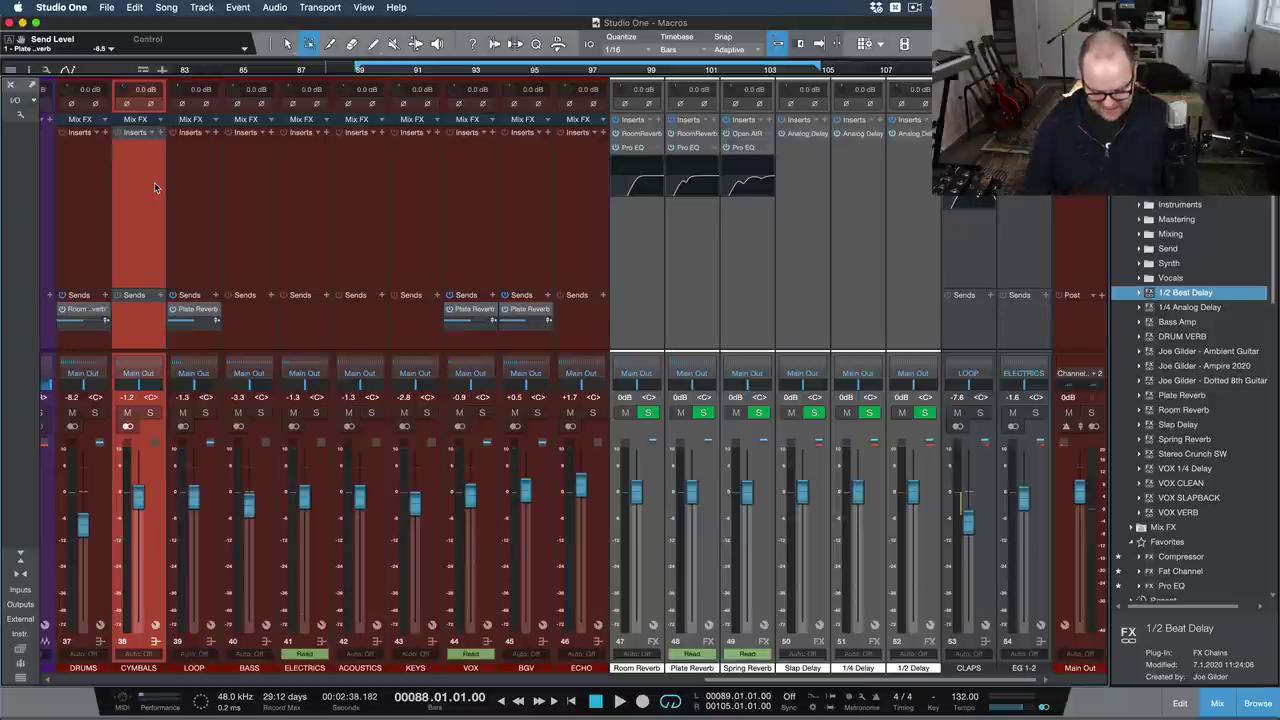
{"action": "key", "text": "ctrl+e"}
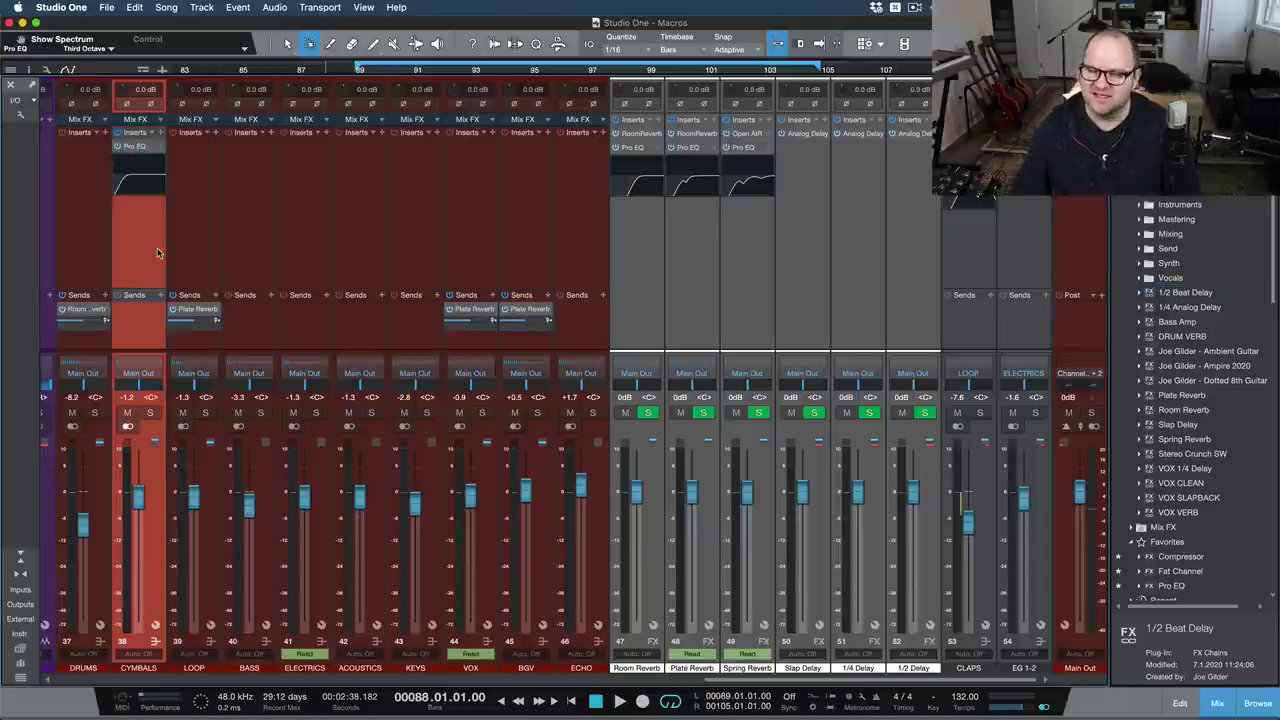
{"action": "left_click", "coordinate": [139, 148]}
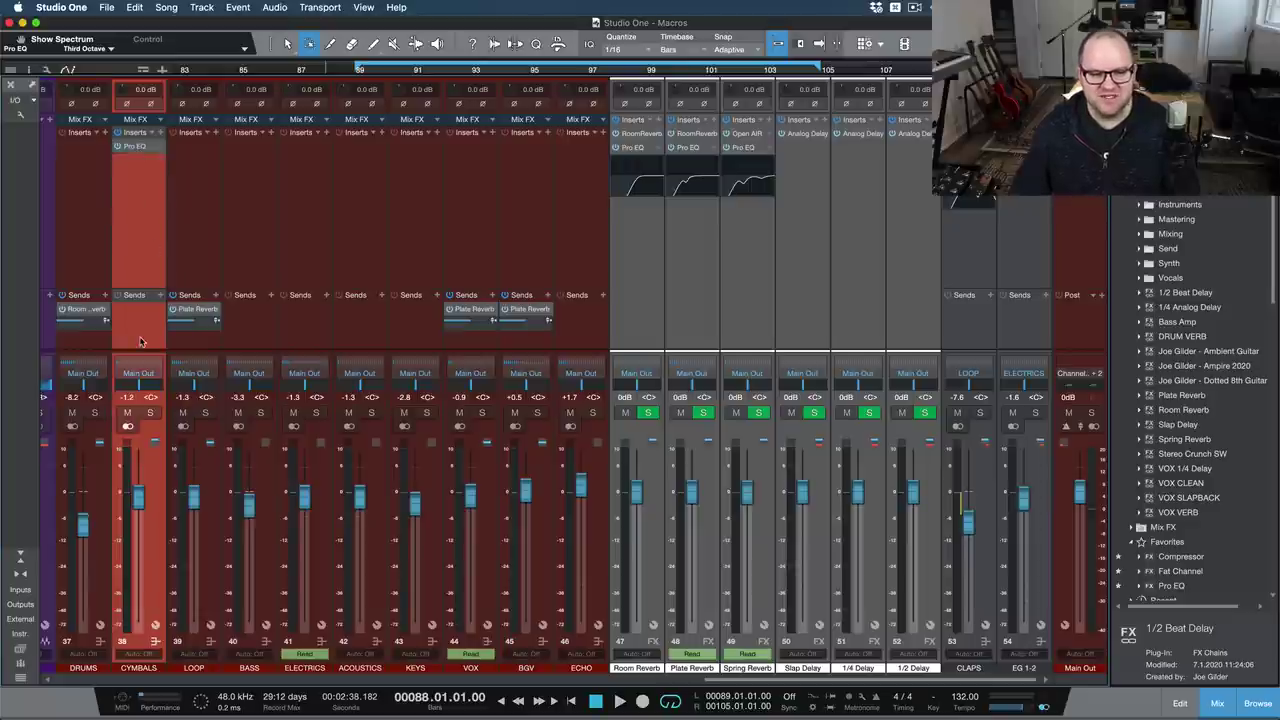
Add a Plate Reverb send to the CYMBALS channel
{"action": "scroll", "coordinate": [140, 342], "scroll_direction": "left", "scroll_amount": 2}
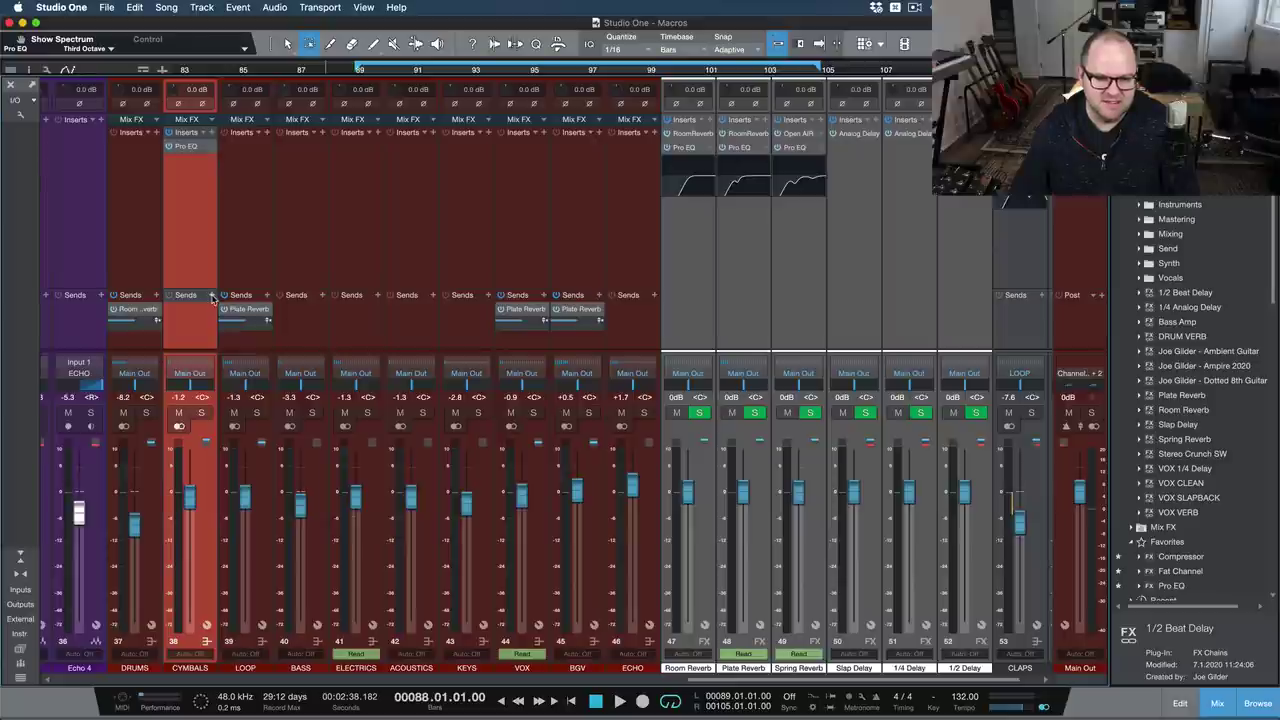
{"action": "left_click", "coordinate": [212, 296]}
{"action": "key", "text": "p"}
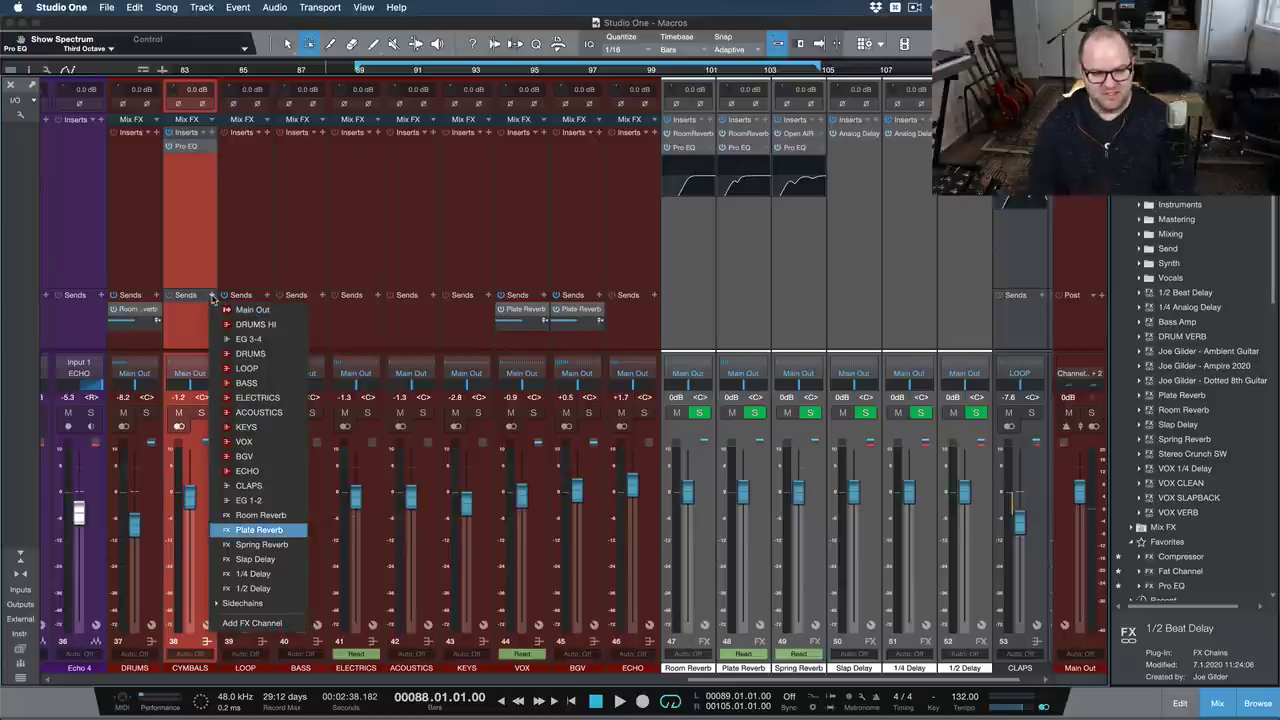
{"action": "key", "text": "Return"}
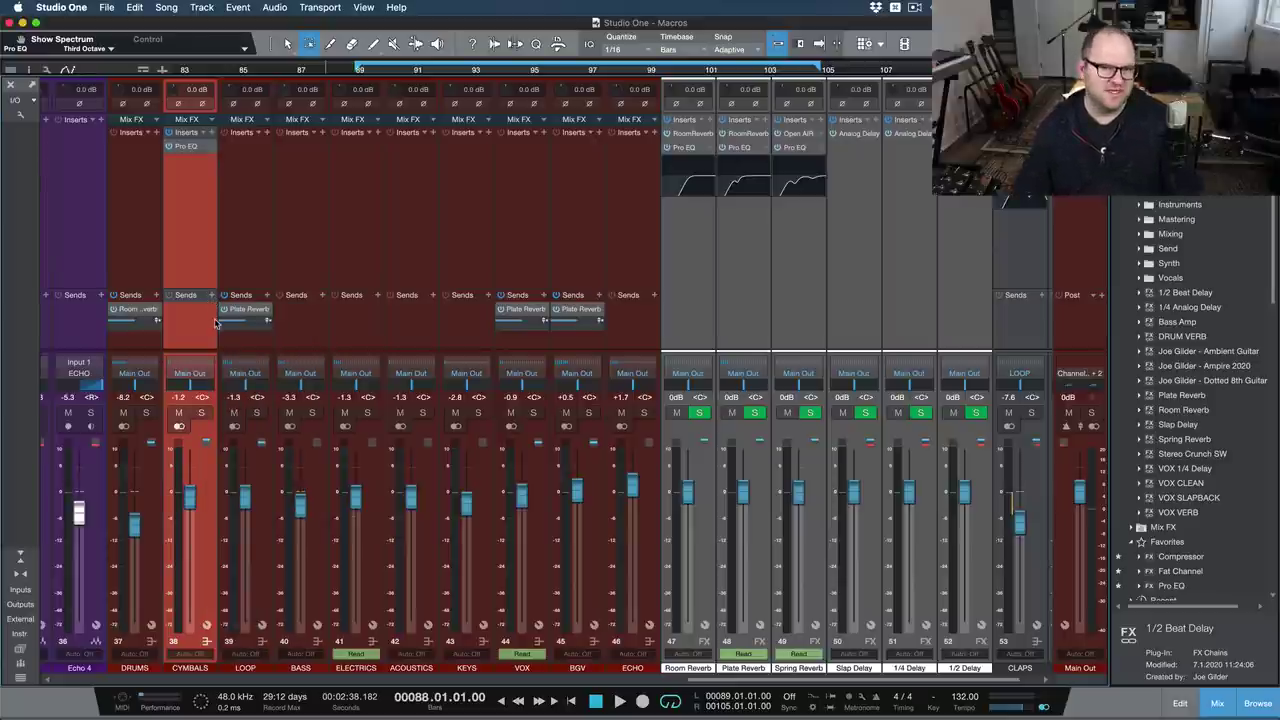